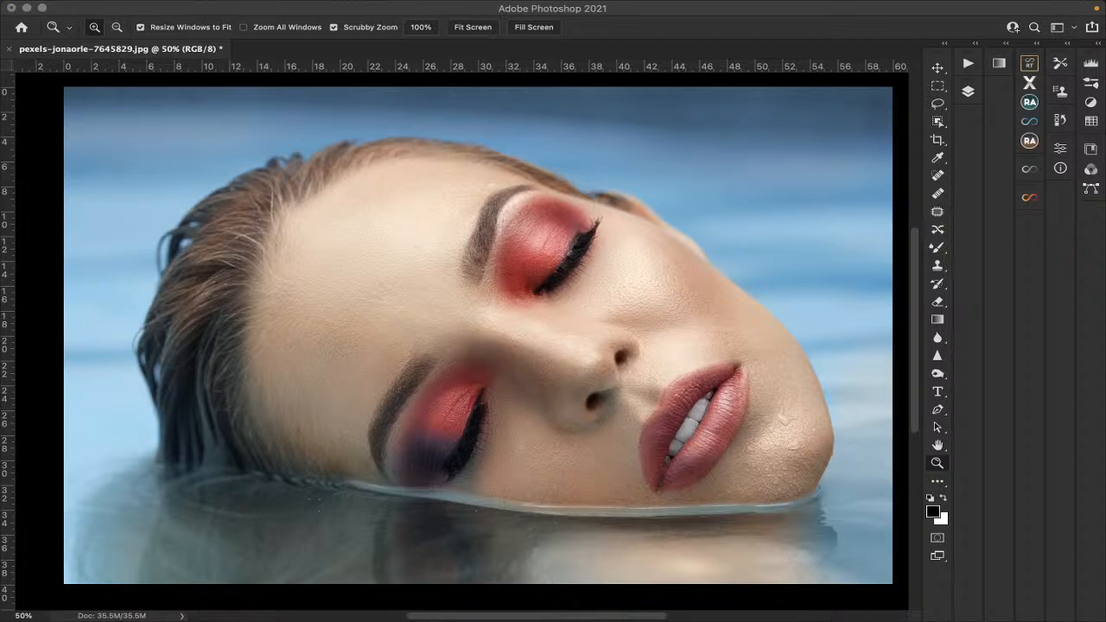
key(XF86AudioLowerVolume)
key(XF86AudioLowerVolume)
key(XF86AudioLowerVolume)
key(XF86AudioLowerVolume)
key(XF86AudioLowerVolume)
key(XF86AudioLowerVolume)
key(XF86AudioLowerVolume)
Zoom the portrait to 100% and examine the hairline, forehead, eye makeup, nose, lips, chin and surrounding water for flaws.
click(938, 463)
click(245, 299)
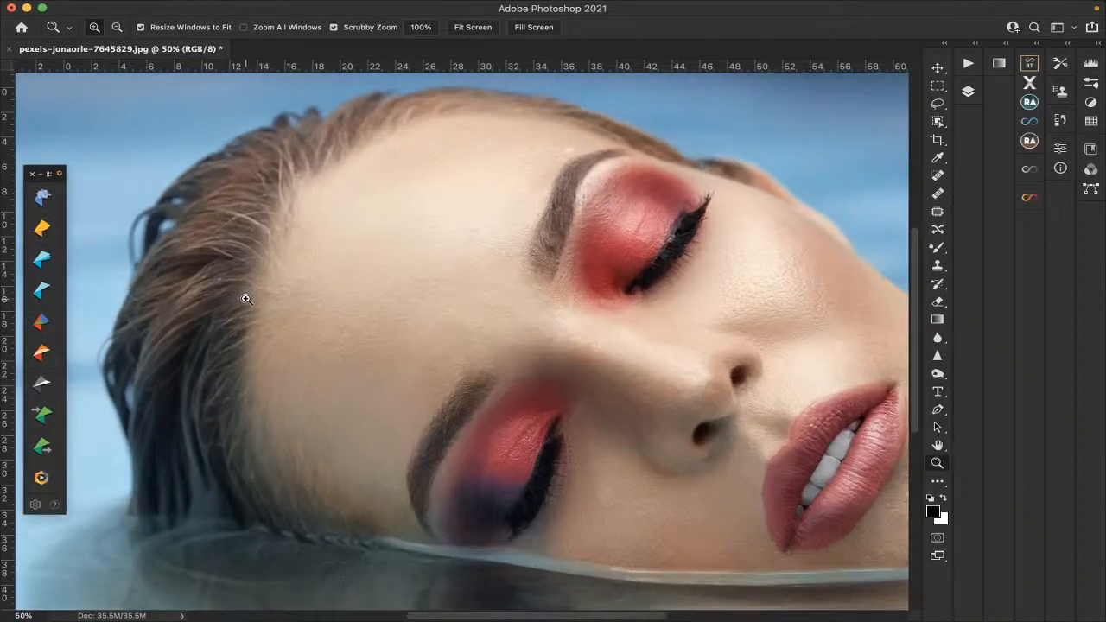
scroll(245, 299, down, 10)
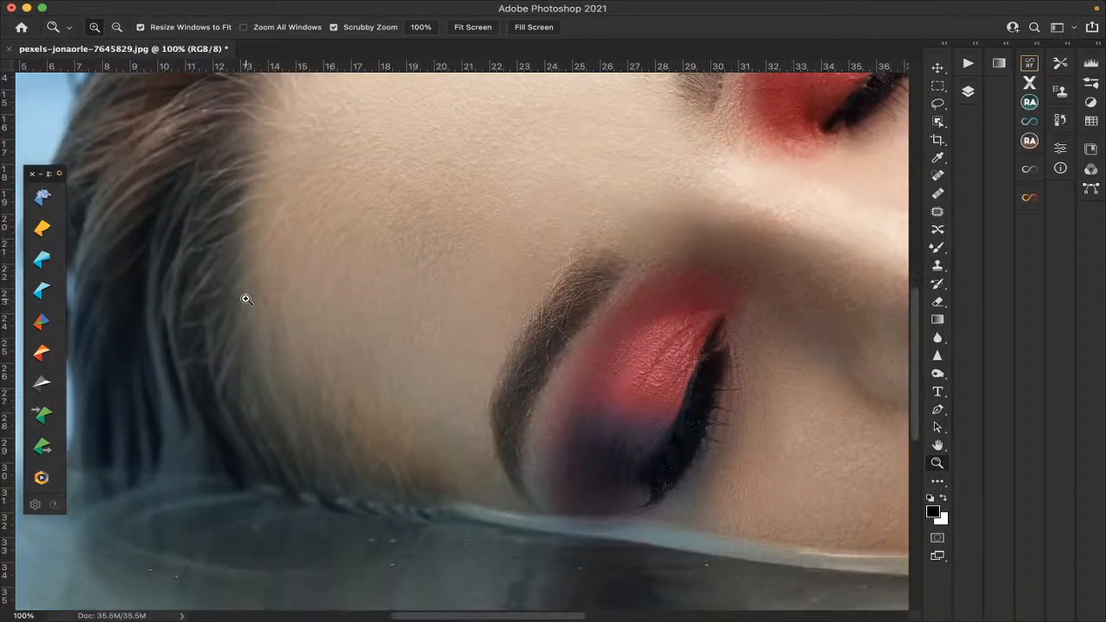
scroll(245, 299, up, 1)
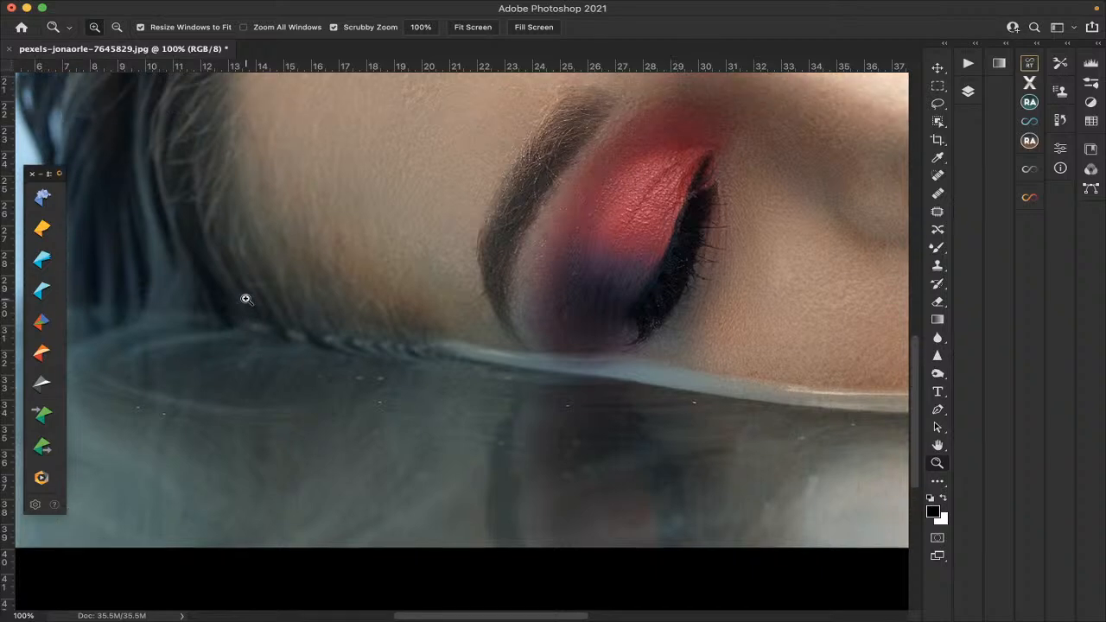
scroll(246, 299, up, 7)
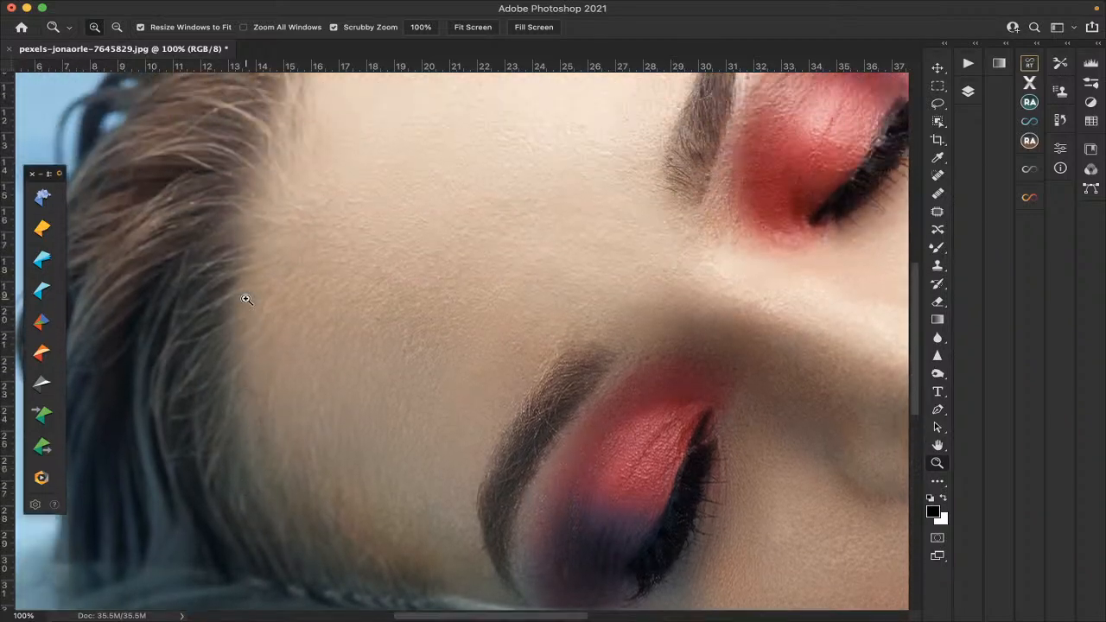
scroll(246, 299, up, 4)
scroll(246, 299, right, 2)
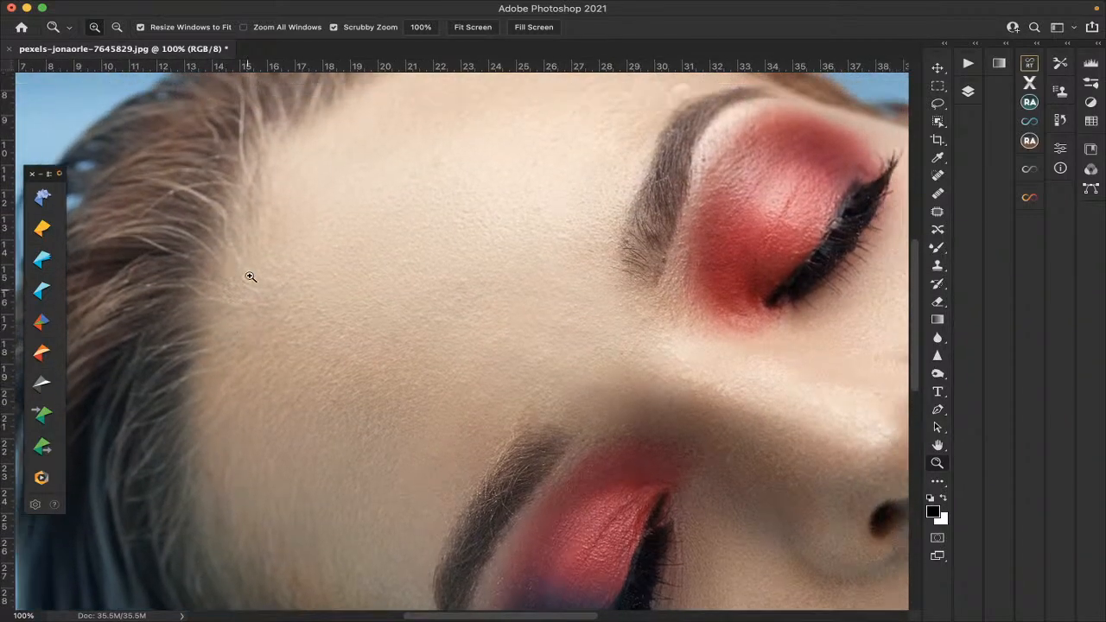
scroll(249, 276, up, 4)
scroll(255, 278, right, 2)
scroll(254, 278, down, 1)
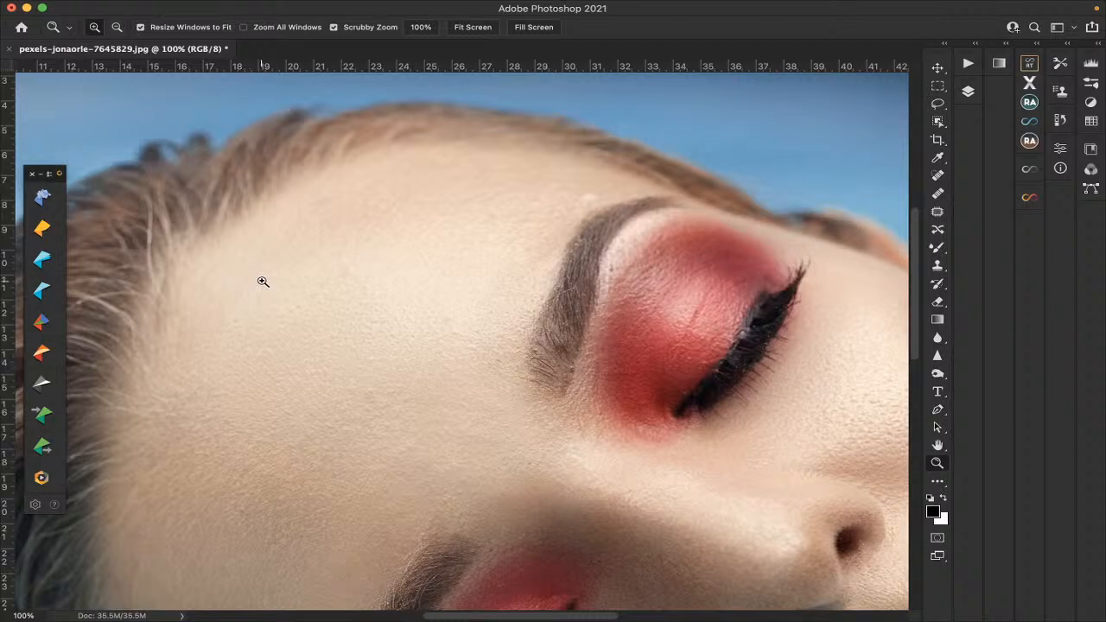
scroll(261, 280, down, 5)
scroll(263, 282, right, 8)
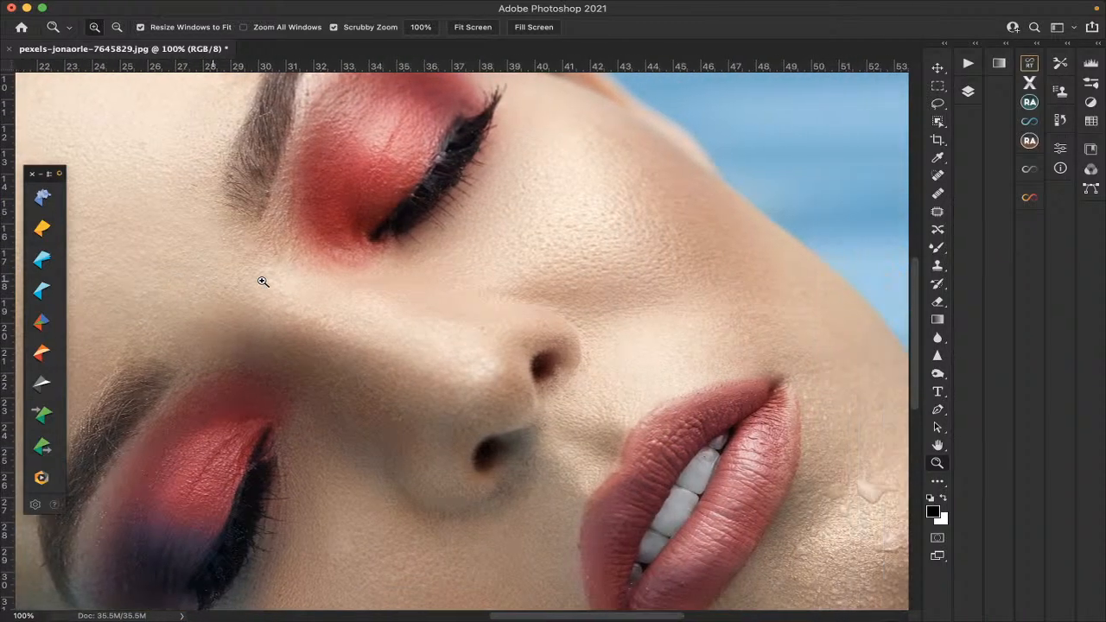
scroll(263, 282, down, 4)
scroll(263, 281, right, 5)
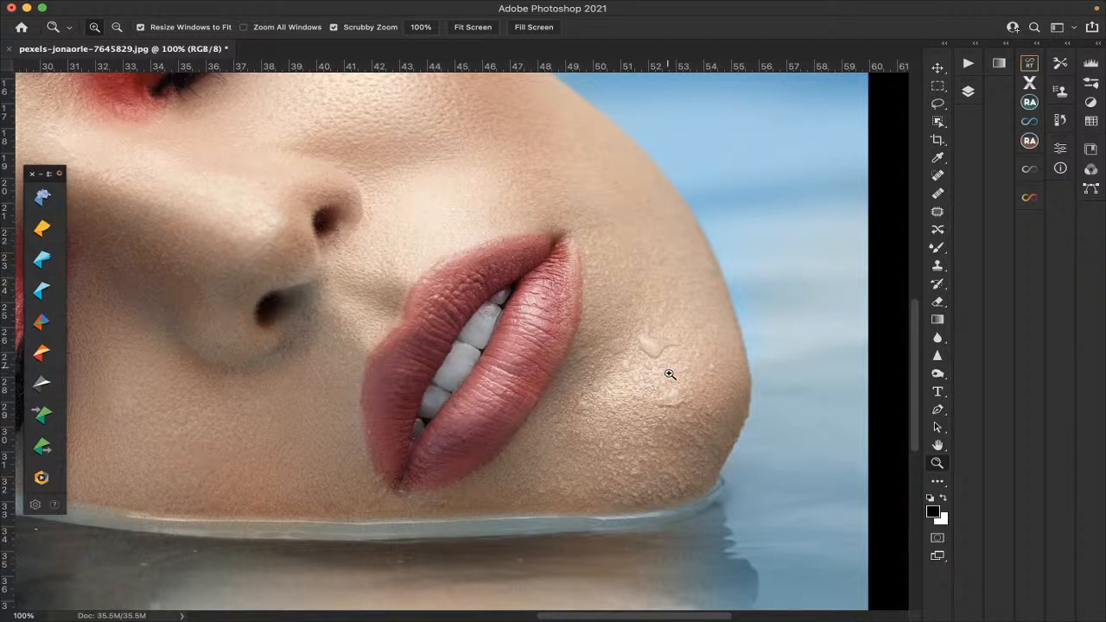
scroll(662, 381, right, 2)
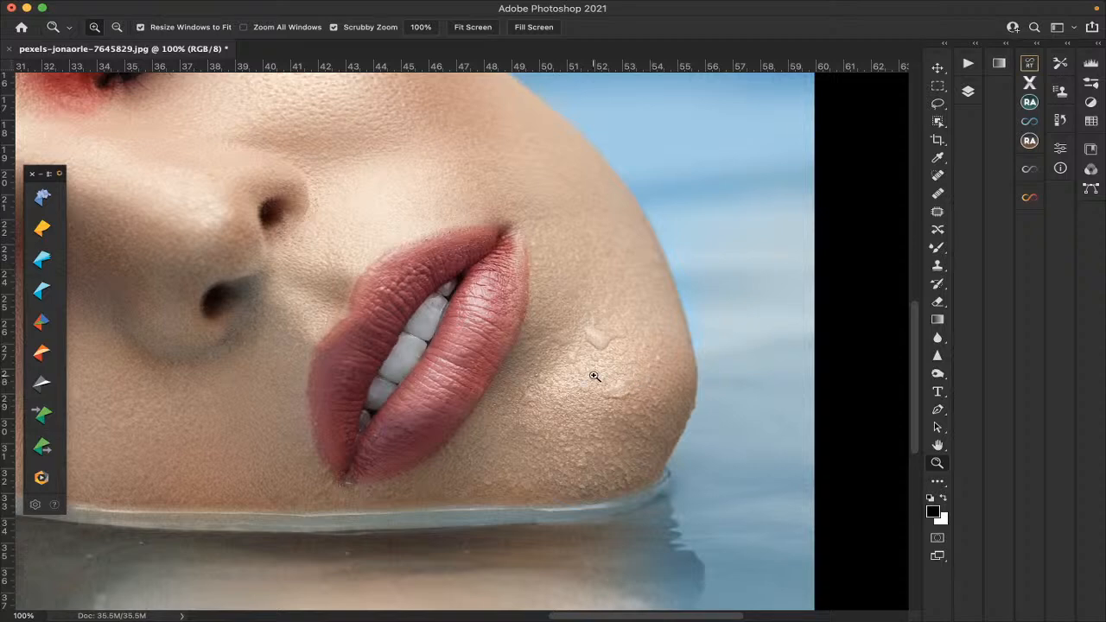
scroll(595, 376, left, 15)
scroll(595, 376, up, 5)
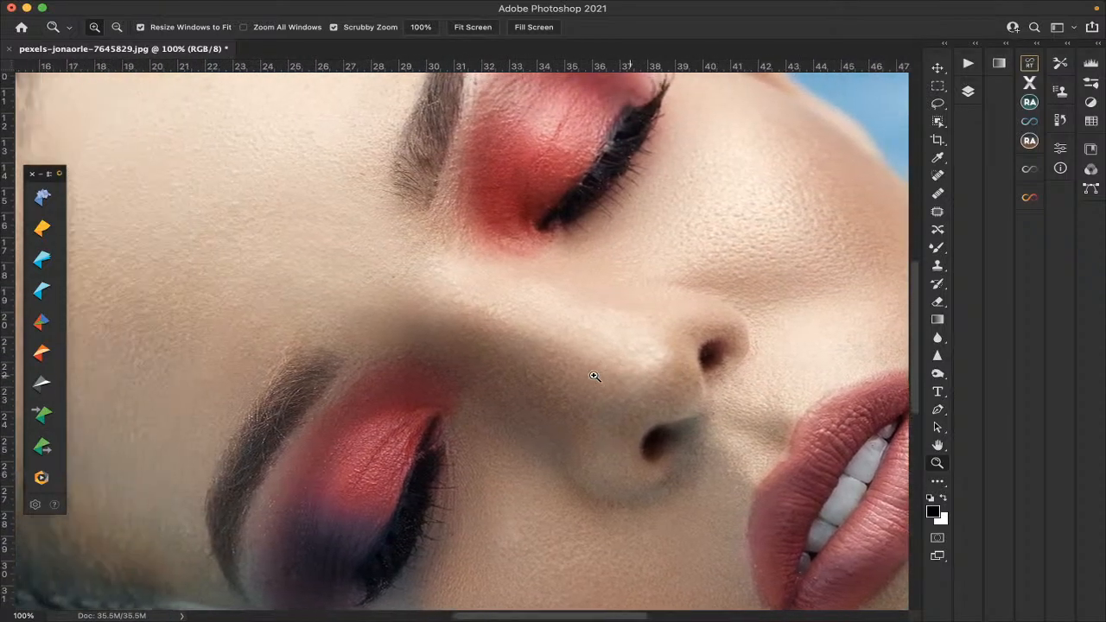
scroll(595, 376, up, 3)
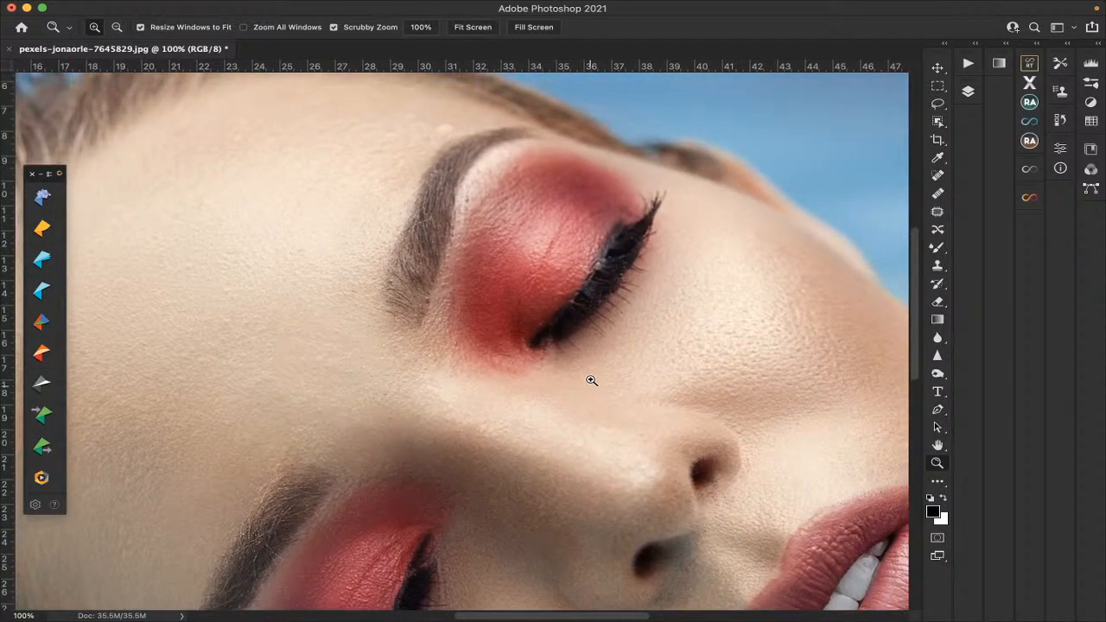
scroll(591, 380, up, 2)
scroll(591, 380, down, 4)
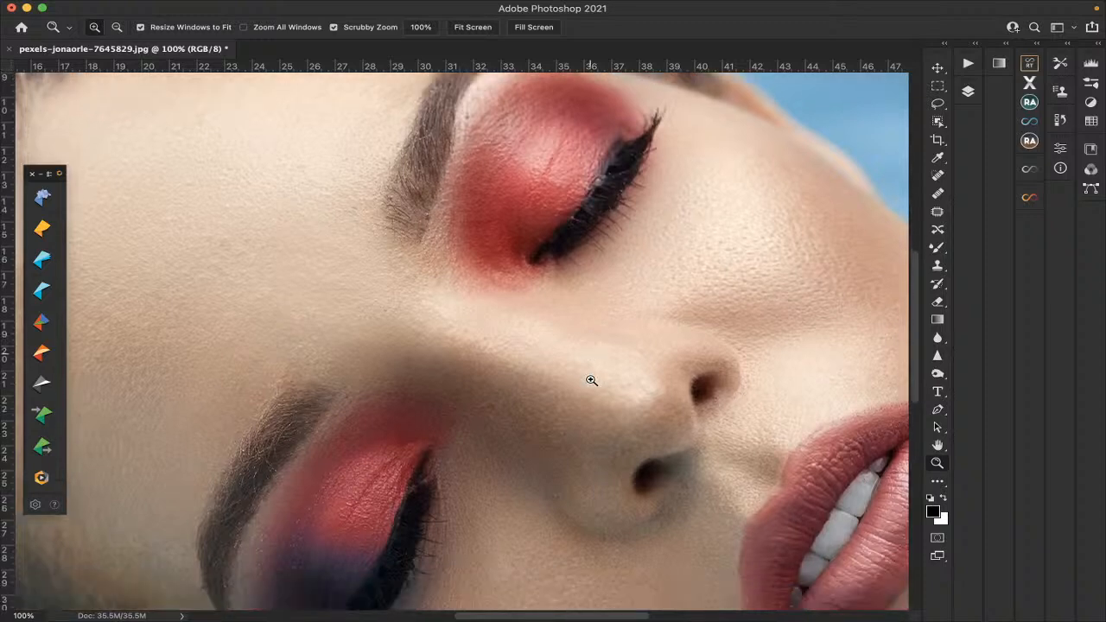
scroll(591, 380, down, 3)
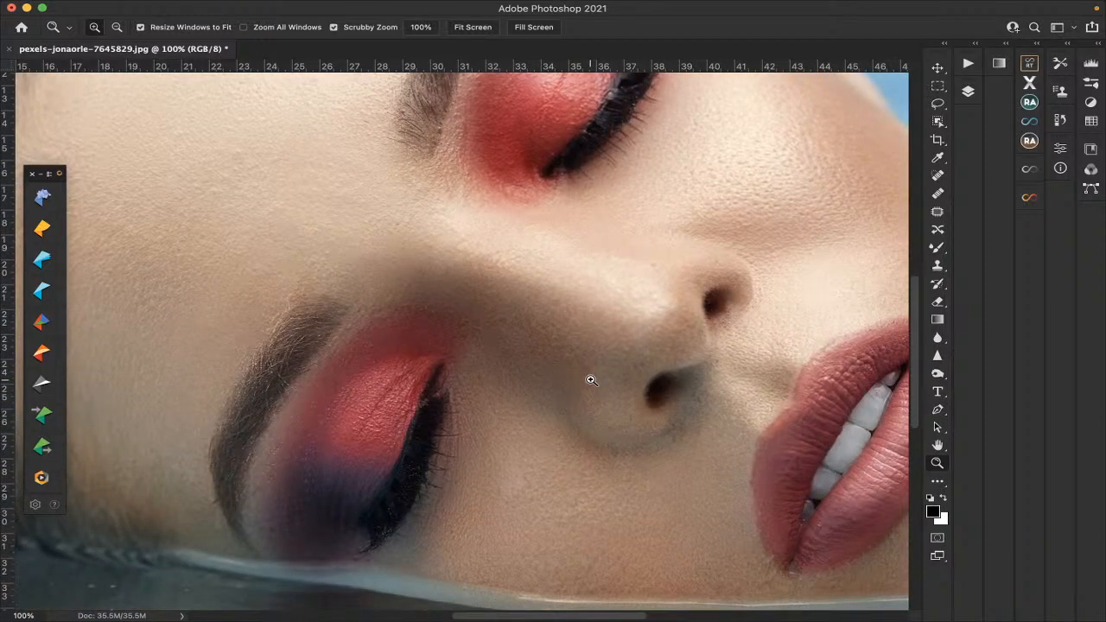
scroll(591, 380, right, 4)
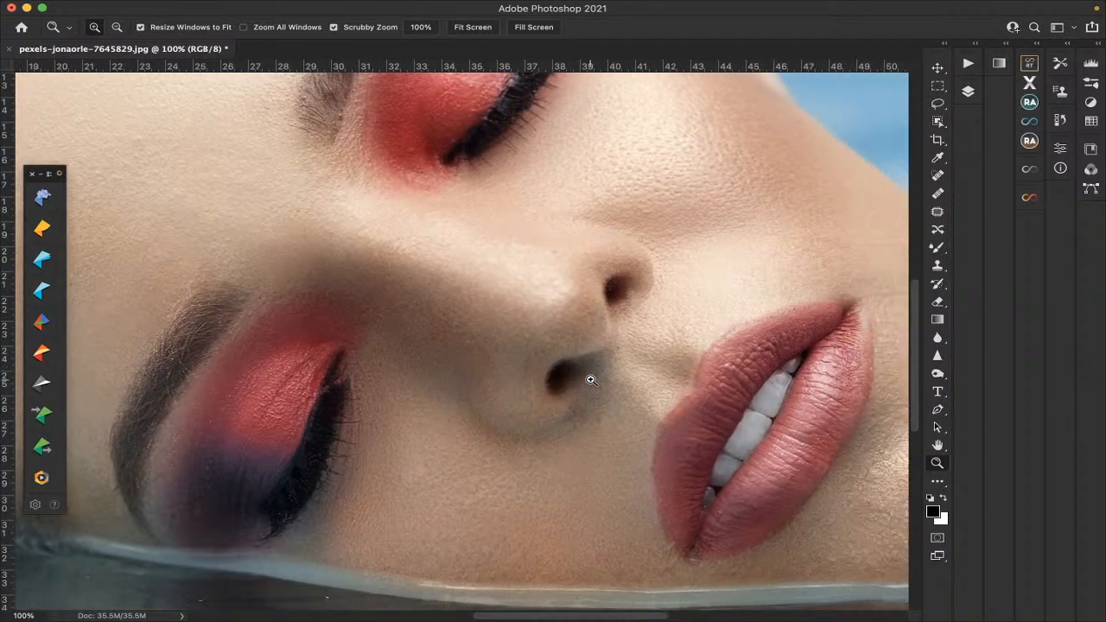
scroll(591, 380, right, 8)
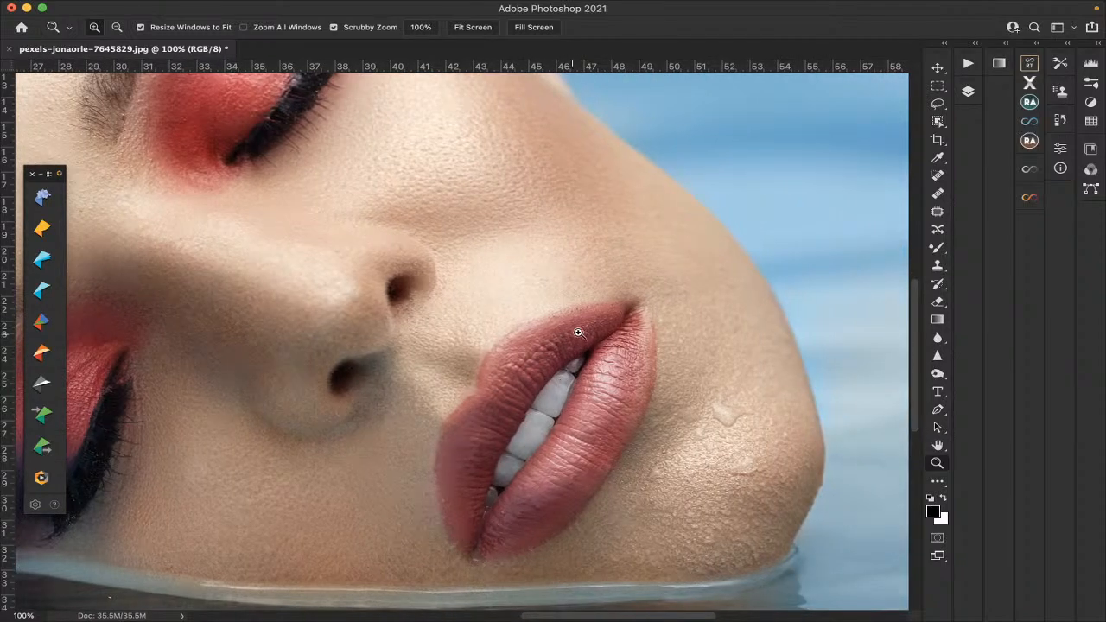
scroll(500, 384, left, 15)
scroll(500, 384, up, 3)
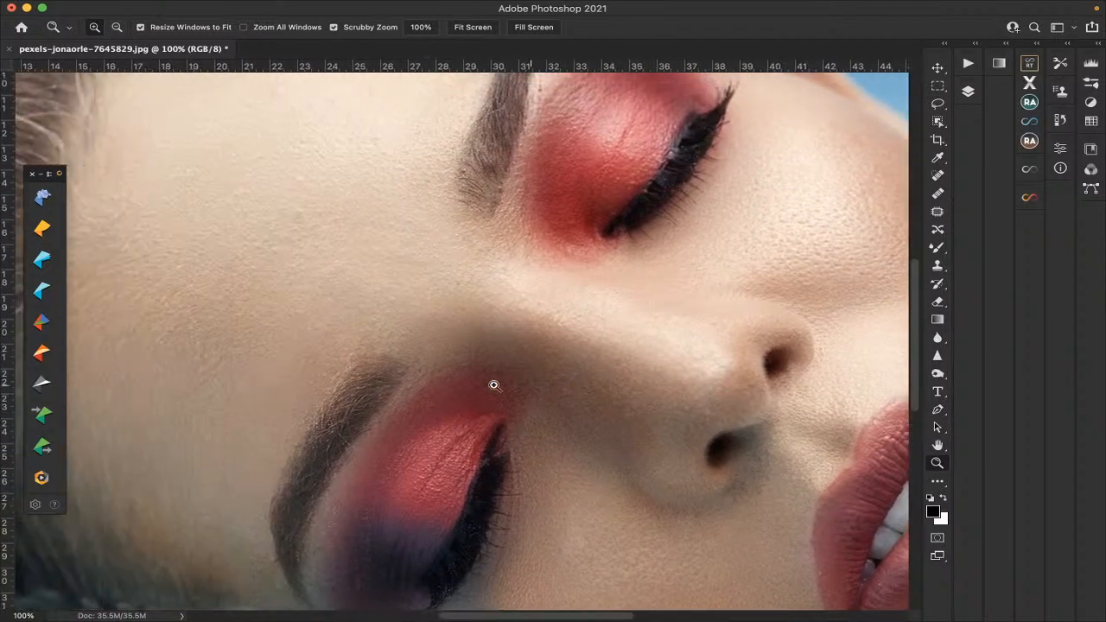
scroll(495, 385, up, 3)
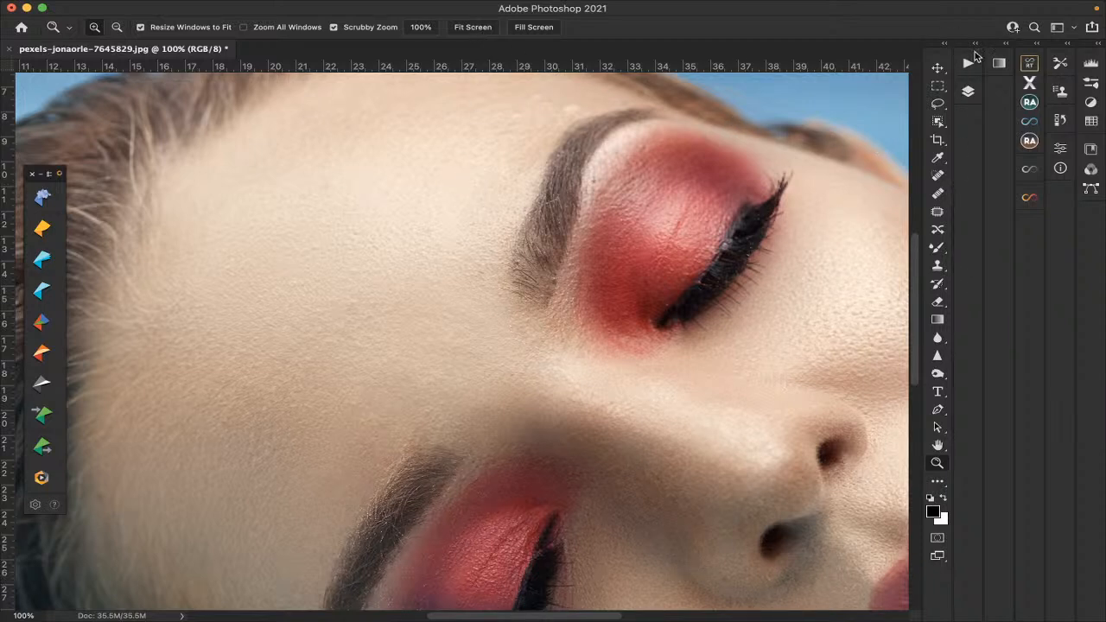
Show the layer stack and duplicate the Background layer.
click(974, 45)
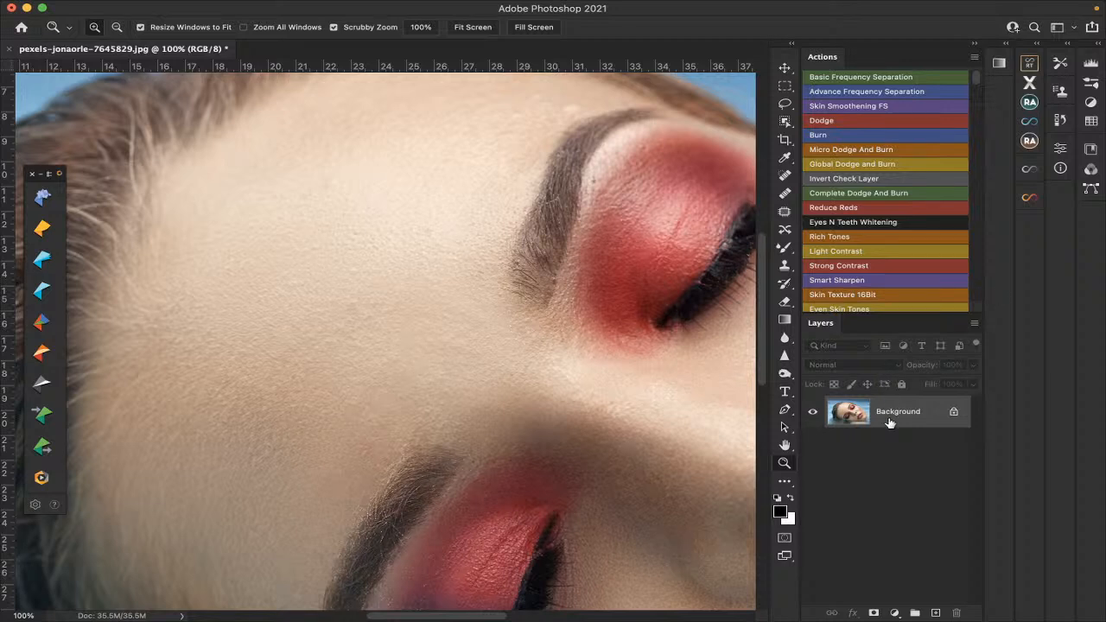
key(ctrl+j)
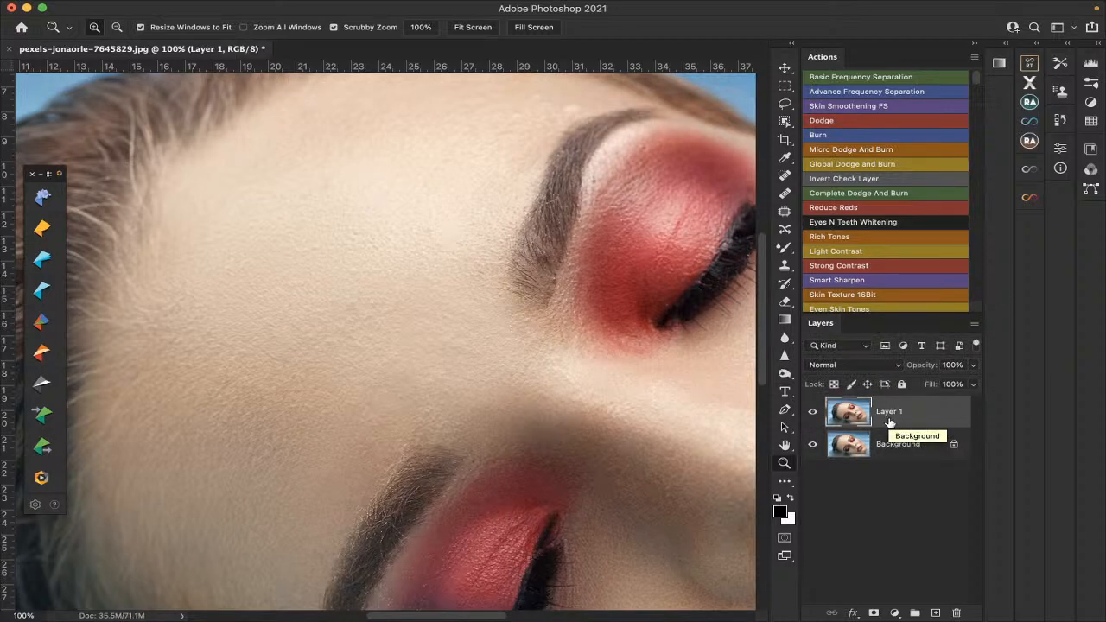
Remove the small white specks from the dark water beneath the face using the Spot Healing Brush at size 15.
click(785, 176)
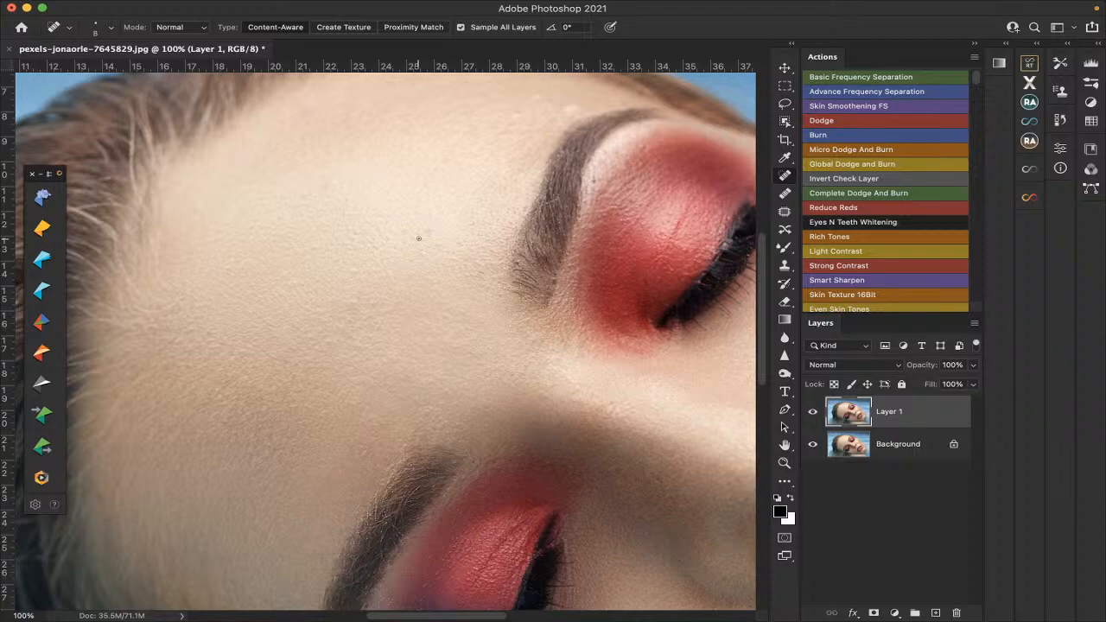
scroll(418, 238, down, 10)
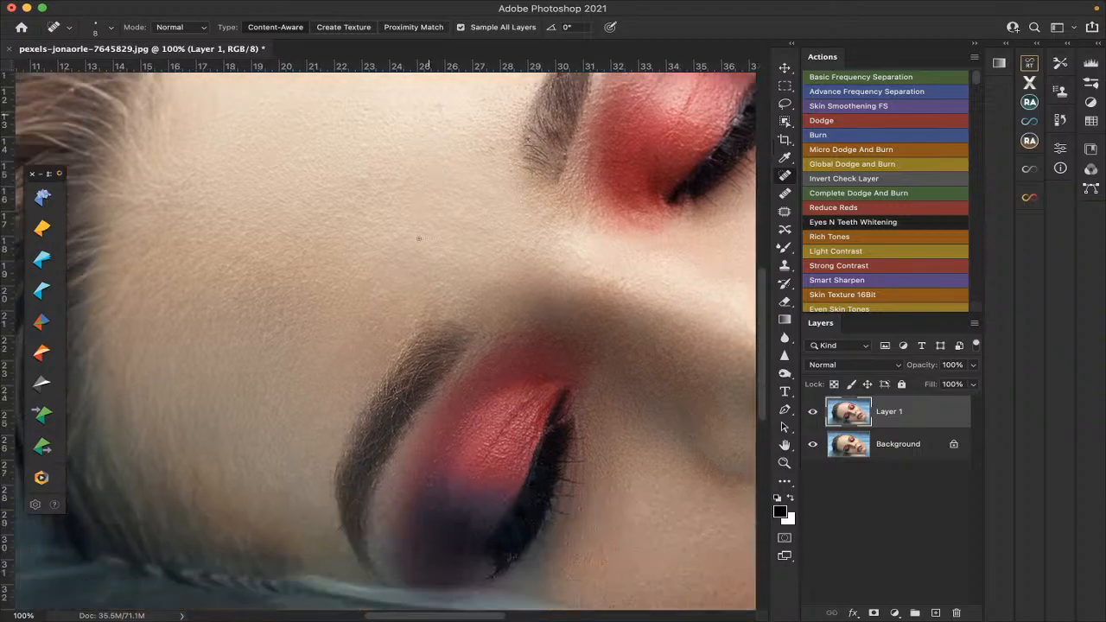
scroll(418, 237, left, 5)
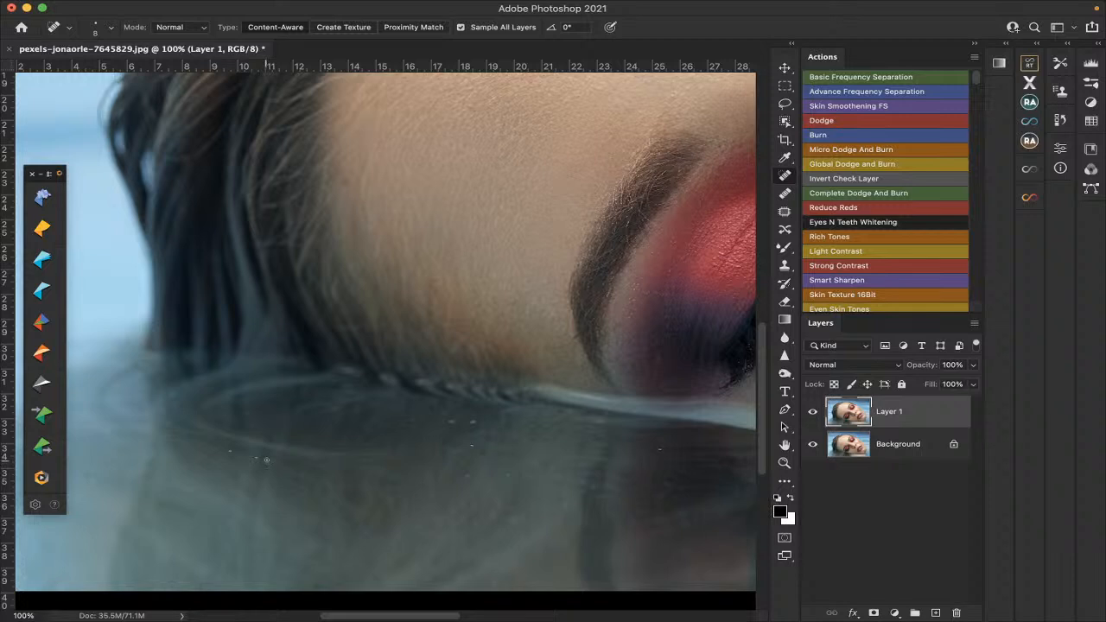
key(bracketright)
key(bracketright)
key(bracketright)
mouse_move(258, 458)
mouse_down()
mouse_move(271, 464)
mouse_move(251, 457)
mouse_up()
click(223, 449)
mouse_move(456, 421)
mouse_down()
mouse_move(479, 423)
mouse_move(468, 423)
mouse_up()
drag(597, 422, 589, 421)
mouse_move(467, 446)
mouse_down()
mouse_move(487, 446)
mouse_move(476, 476)
mouse_move(494, 474)
mouse_up()
drag(671, 439, 643, 440)
scroll(663, 505, right, 5)
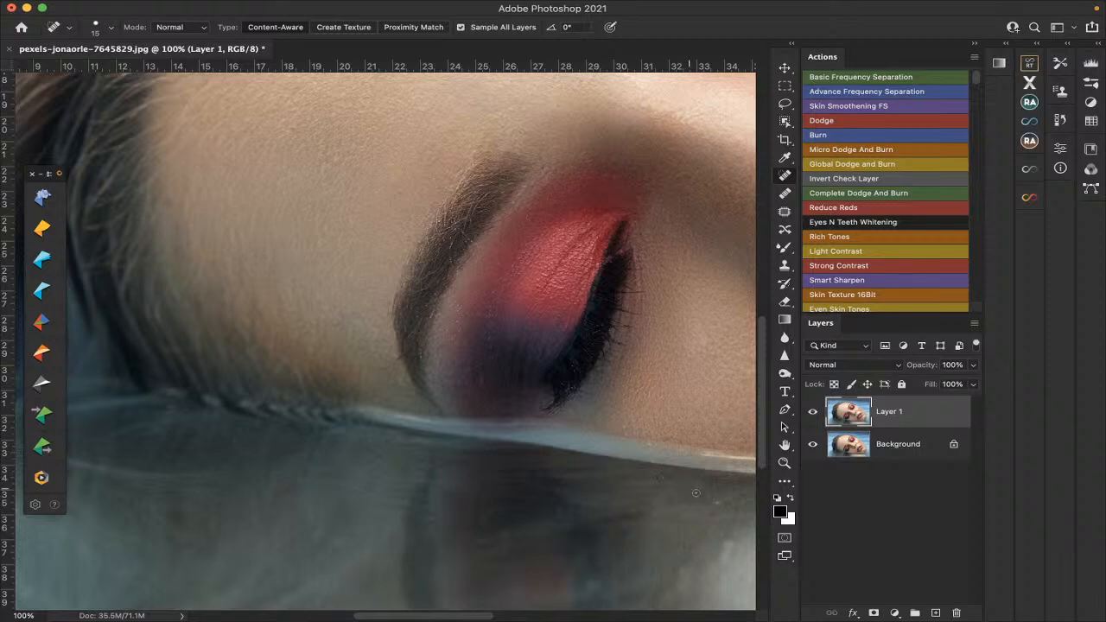
scroll(697, 493, right, 2)
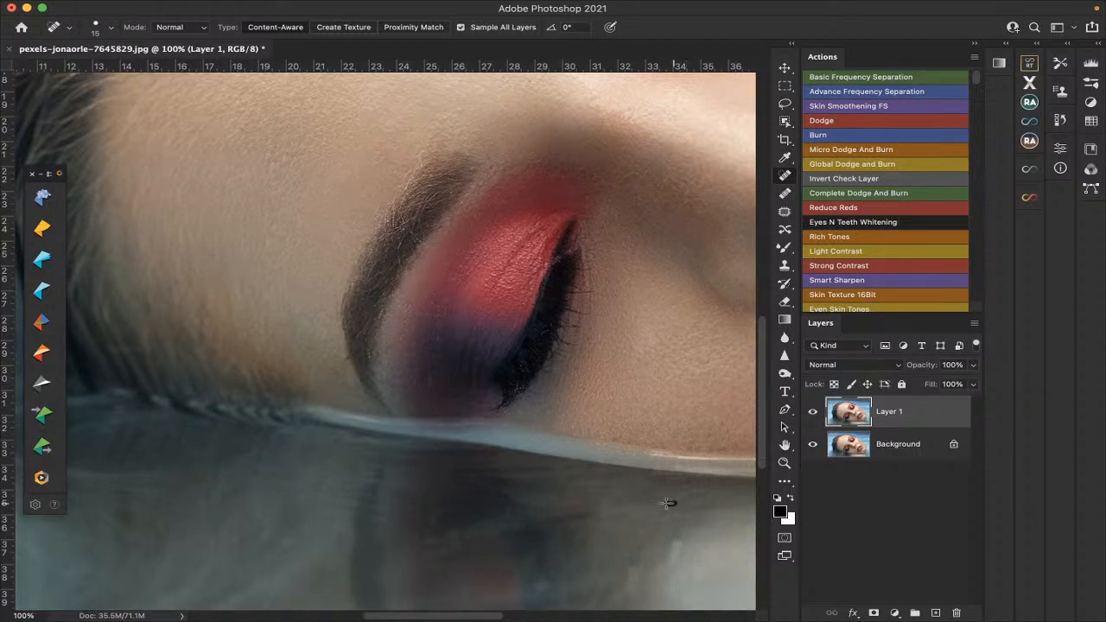
scroll(656, 503, right, 6)
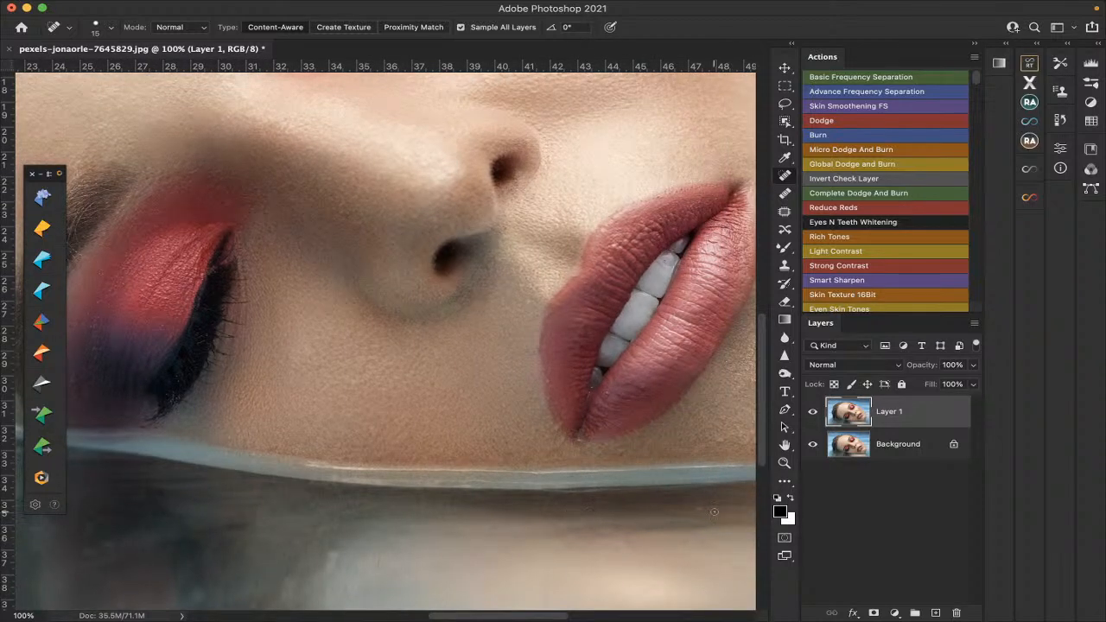
scroll(682, 512, right, 5)
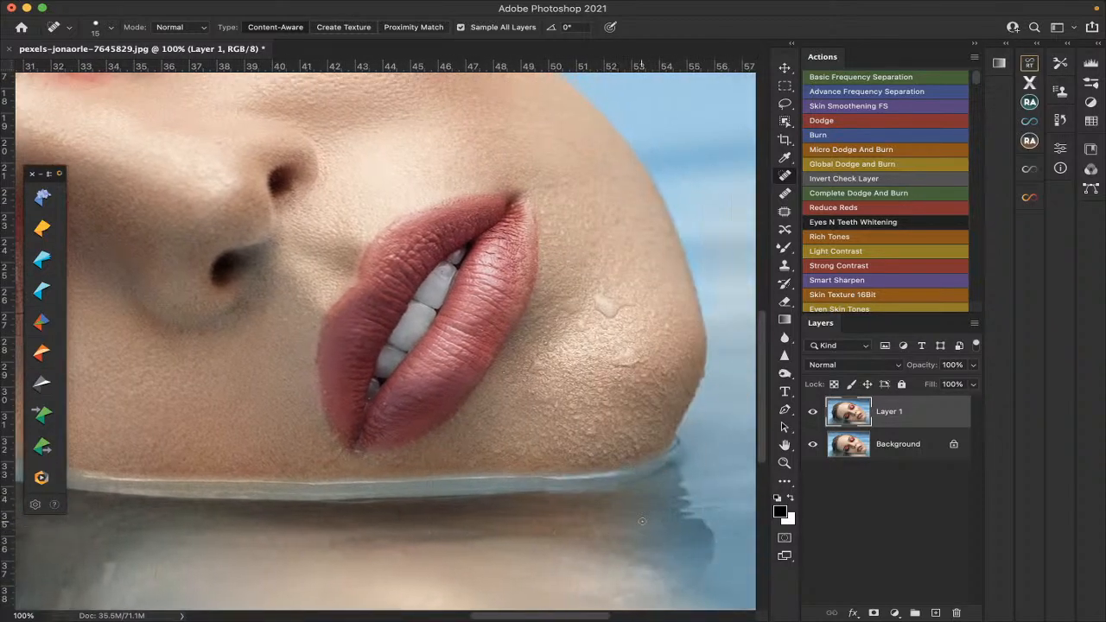
Examine the water, forehead, hairline, both eyelids, nose and cheek at 100% for specks that still need healing.
scroll(642, 521, left, 6)
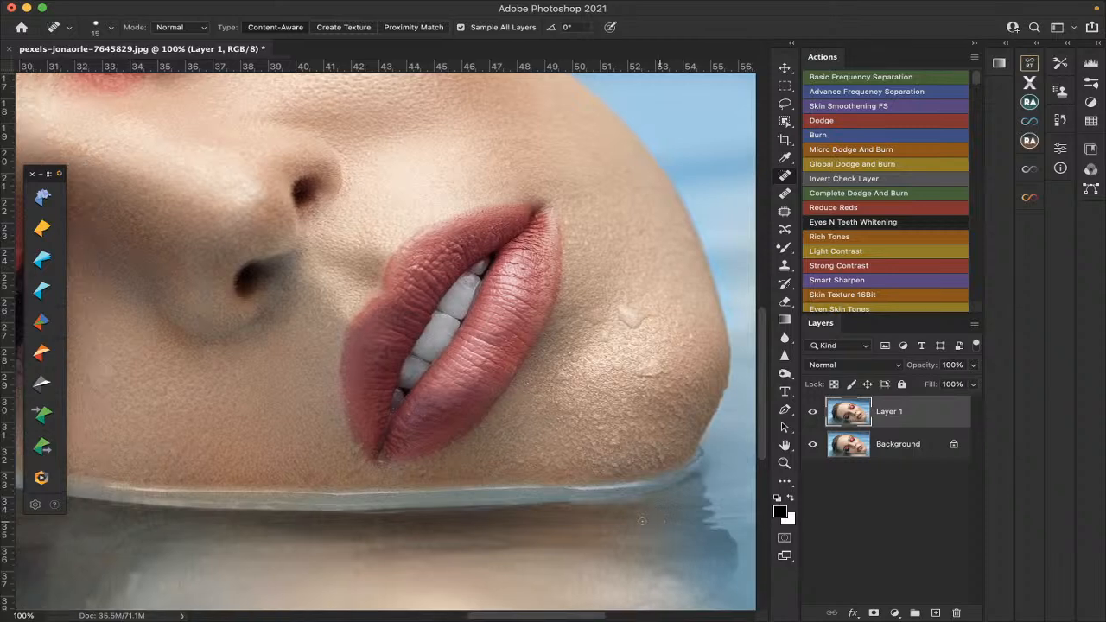
scroll(642, 521, left, 8)
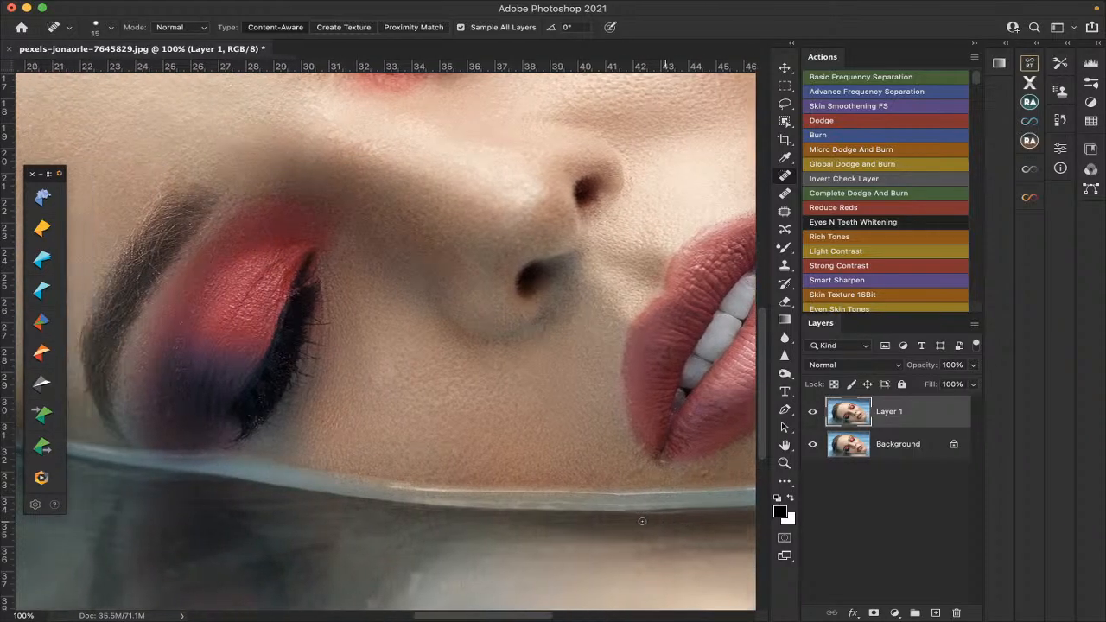
scroll(642, 521, up, 5)
scroll(642, 521, up, 5)
scroll(642, 521, right, 3)
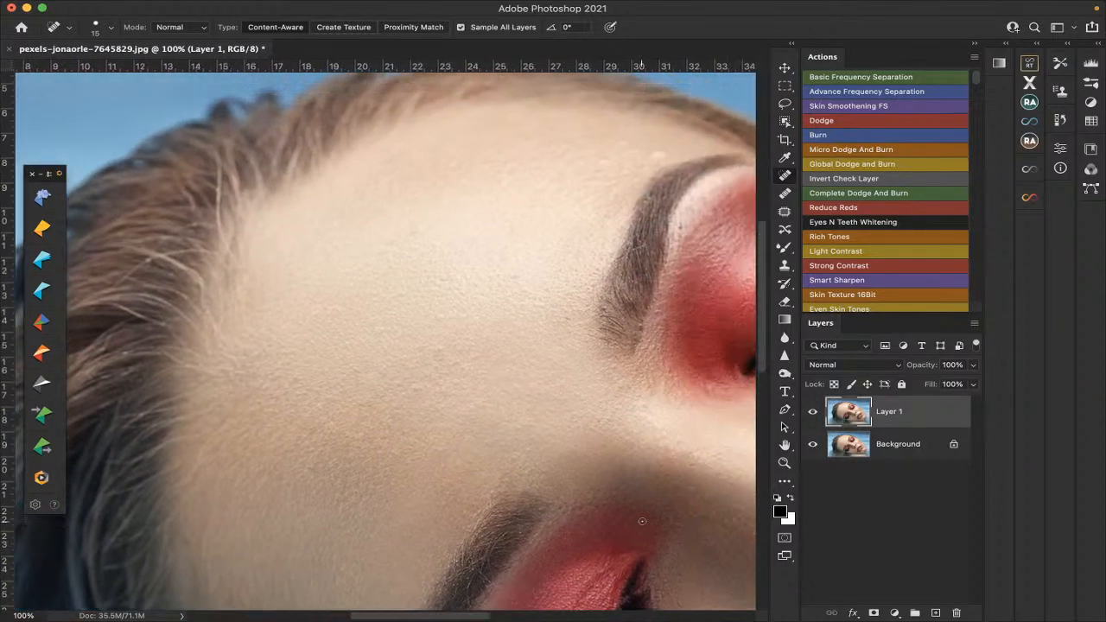
scroll(642, 521, right, 2)
scroll(642, 521, down, 2)
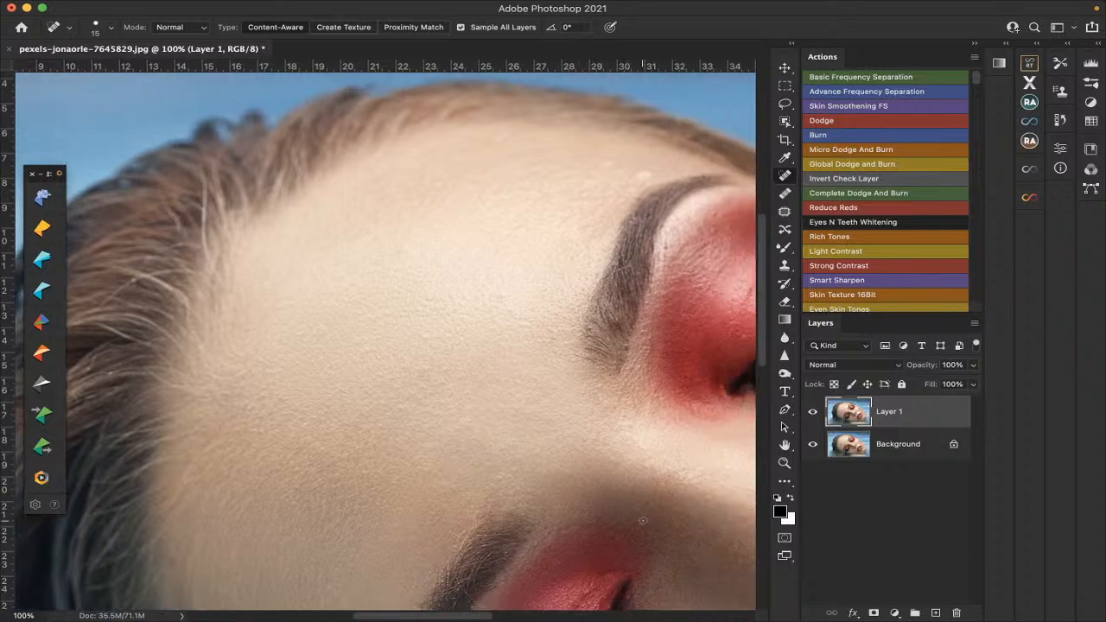
scroll(642, 521, down, 2)
scroll(642, 520, left, 1)
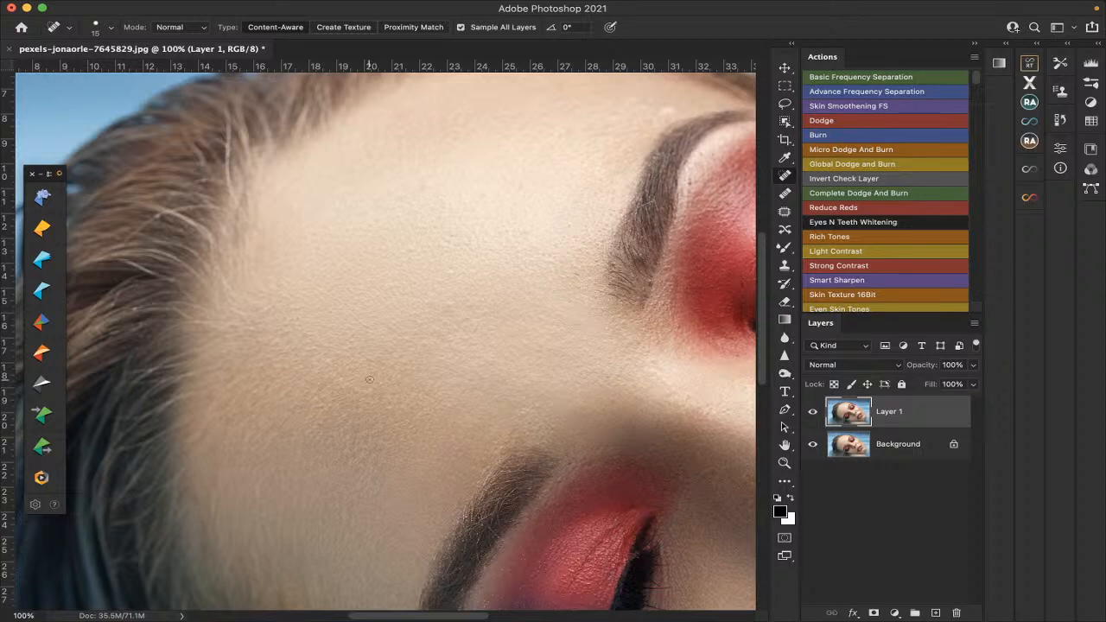
scroll(369, 379, left, 3)
scroll(369, 379, up, 1)
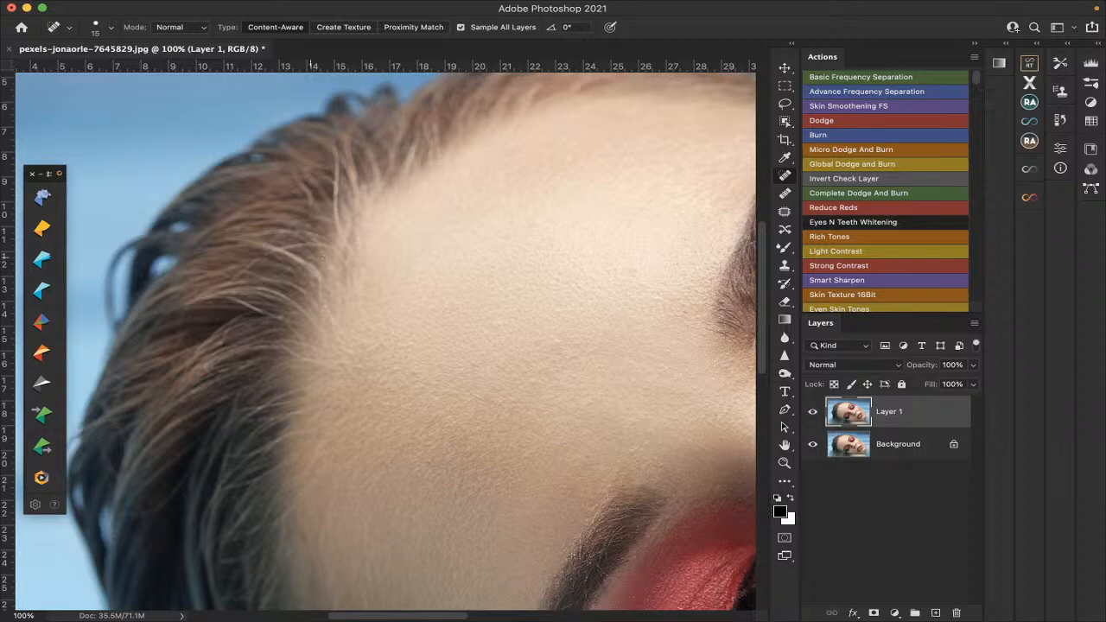
scroll(327, 259, right, 10)
scroll(327, 258, down, 10)
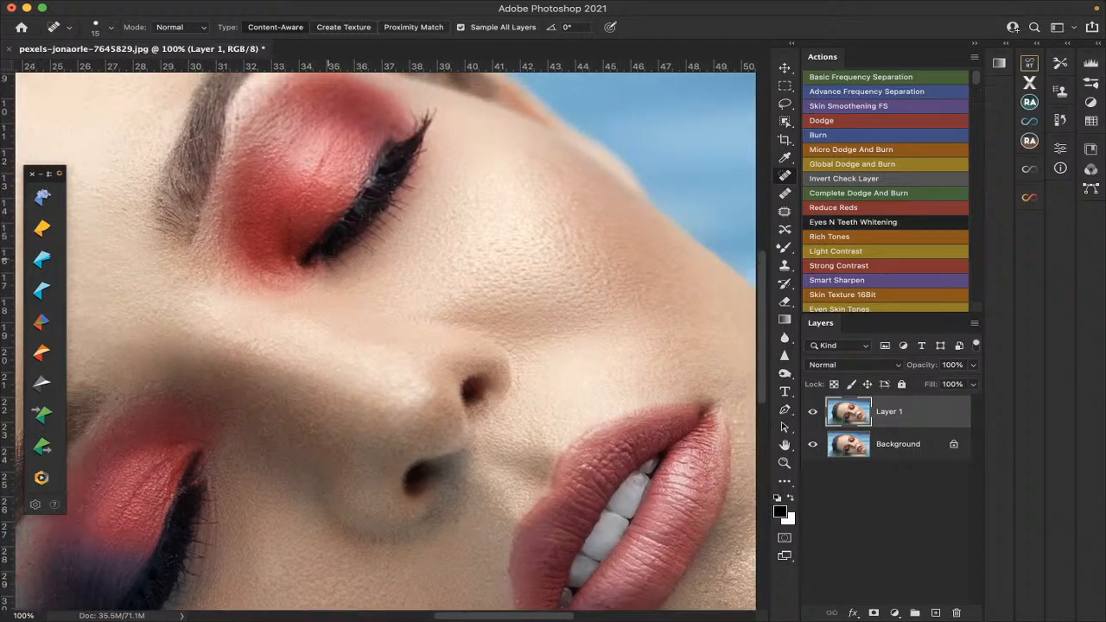
scroll(328, 258, left, 3)
scroll(328, 259, up, 2)
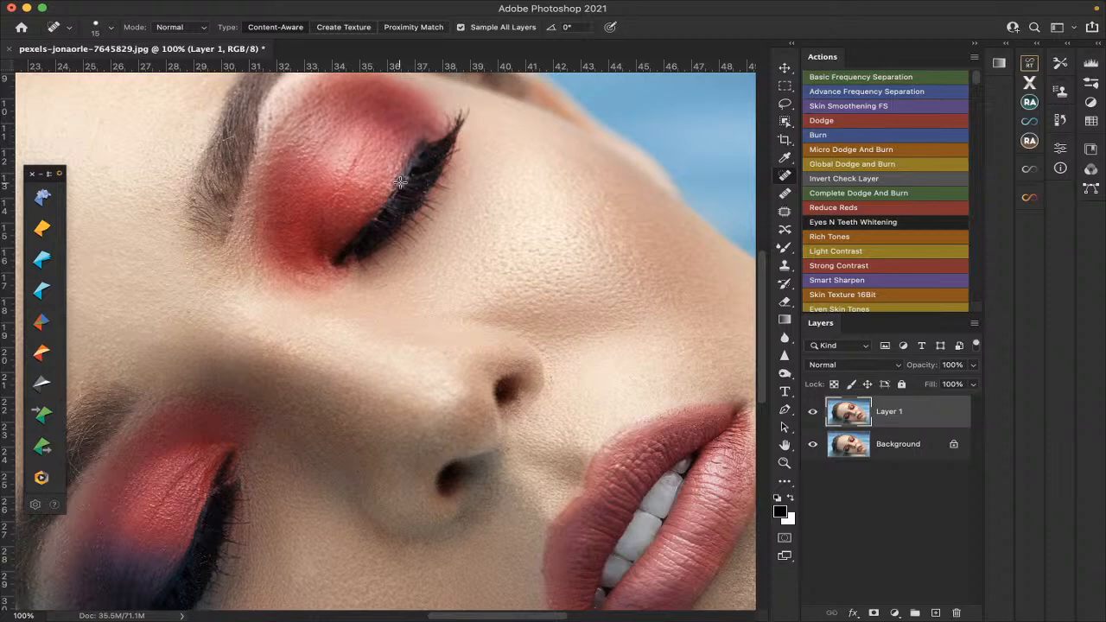
scroll(382, 209, down, 3)
scroll(383, 210, left, 2)
scroll(383, 209, down, 2)
scroll(383, 209, left, 1)
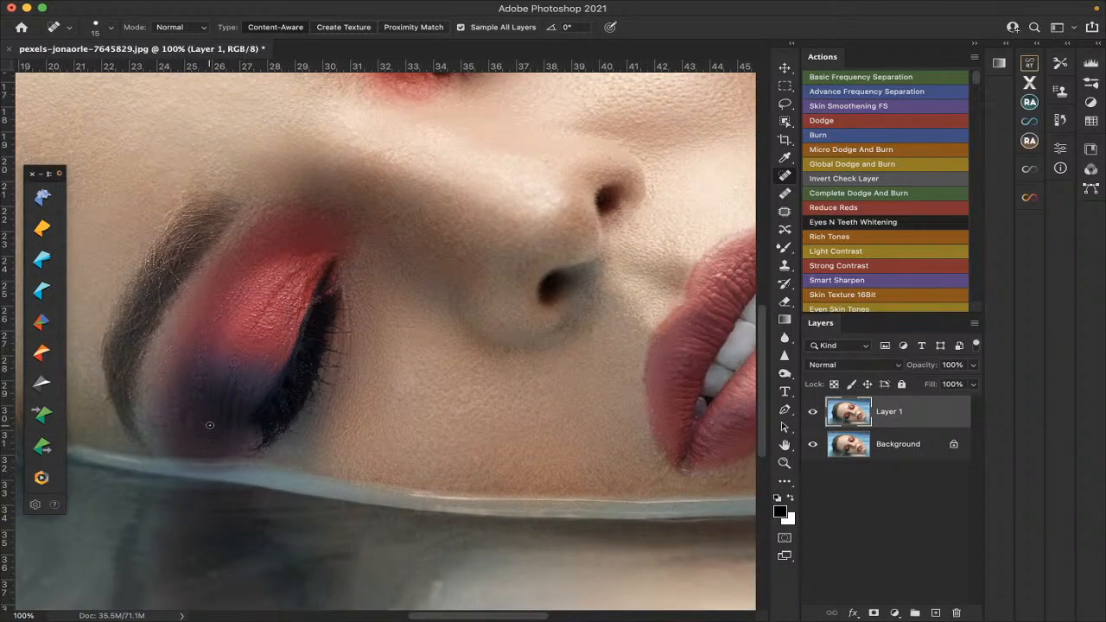
Heal the small blemishes at the lower corner of the mouth and along the lip edge with the Spot Healing Brush.
scroll(210, 426, right, 5)
scroll(209, 425, up, 1)
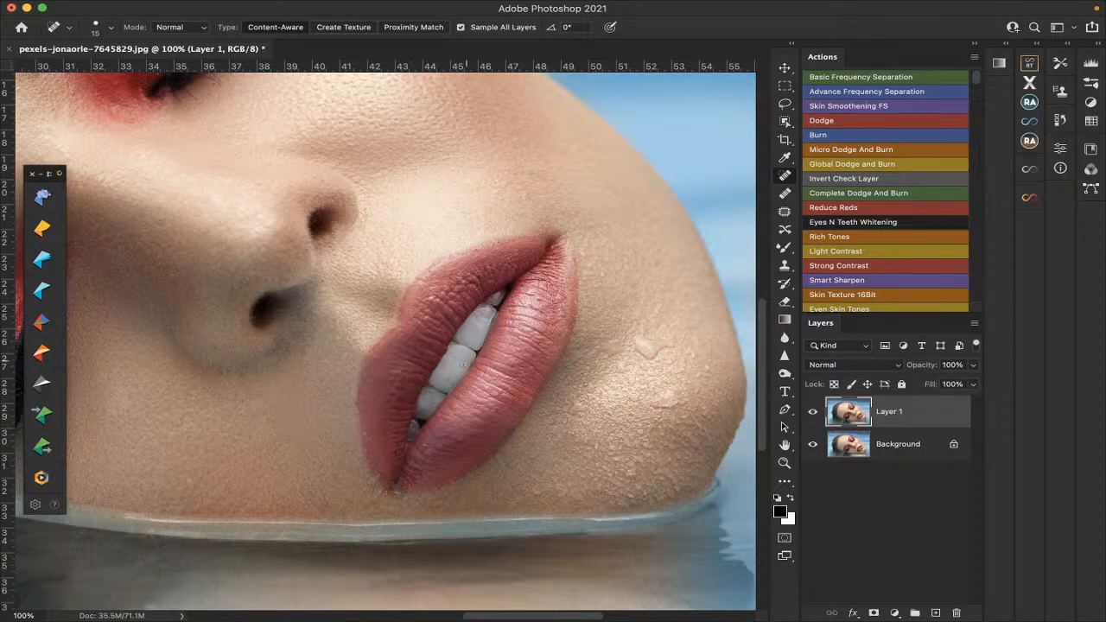
click(404, 495)
click(365, 432)
scroll(370, 445, up, 2)
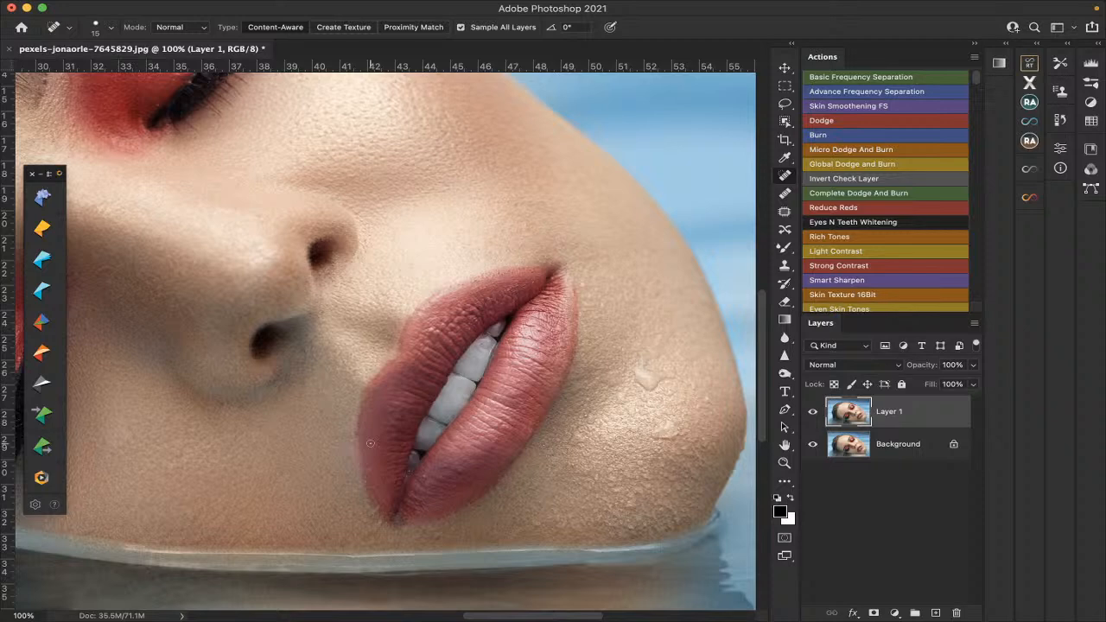
Examine the lips, chin, nose, eyelids and cheeks at 100% for remaining specks, and check the whole portrait at about 47%.
scroll(369, 444, left, 2)
scroll(370, 443, right, 4)
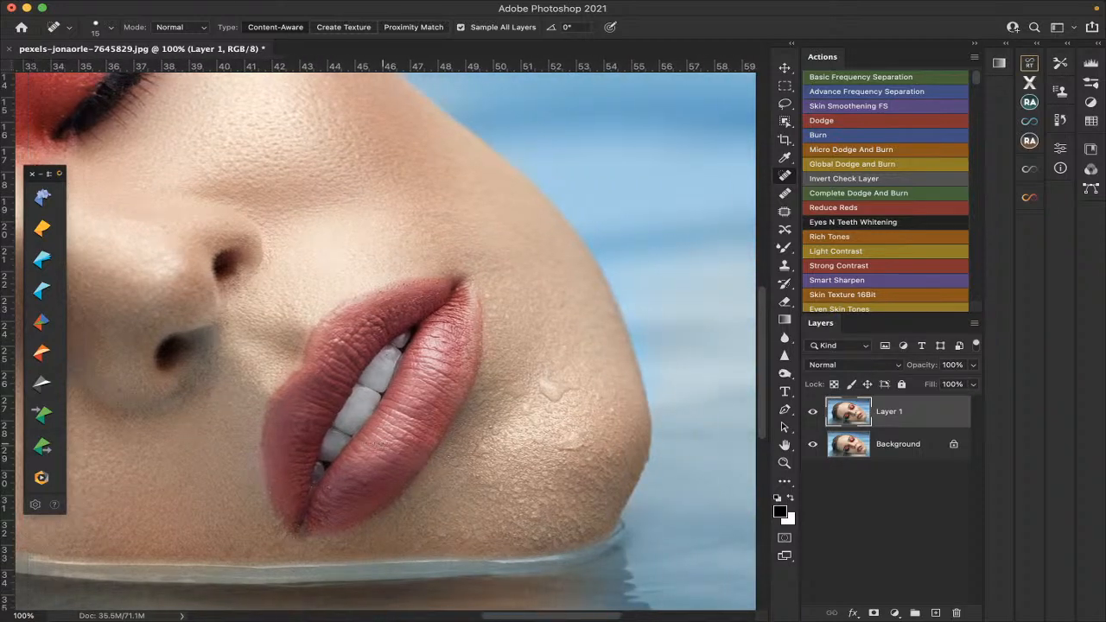
scroll(369, 443, left, 6)
scroll(370, 443, right, 7)
scroll(370, 443, left, 3)
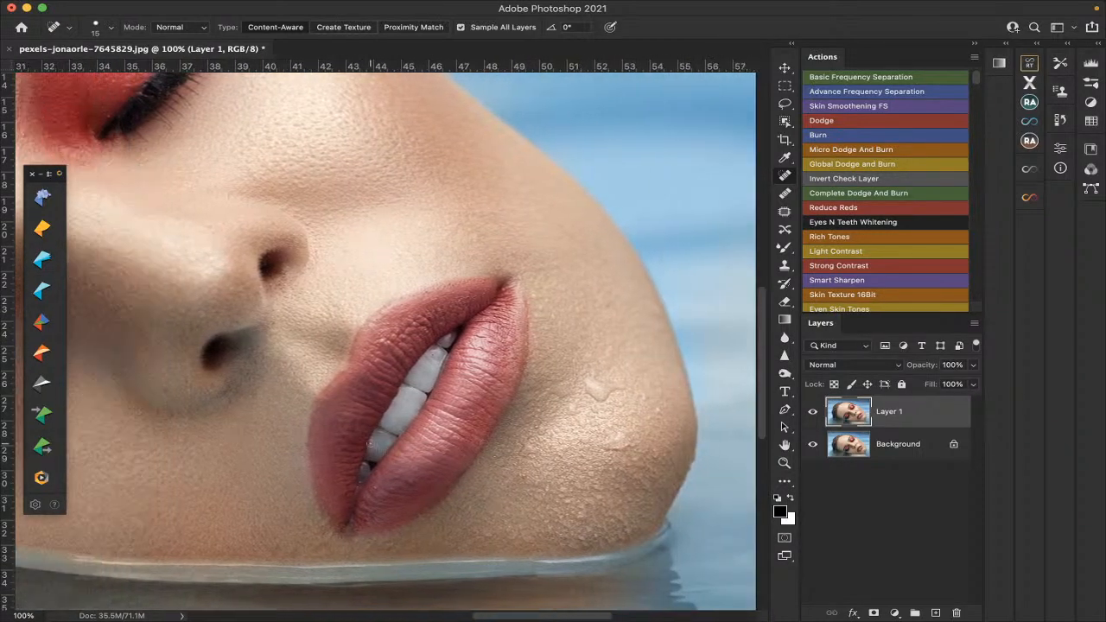
scroll(571, 471, left, 13)
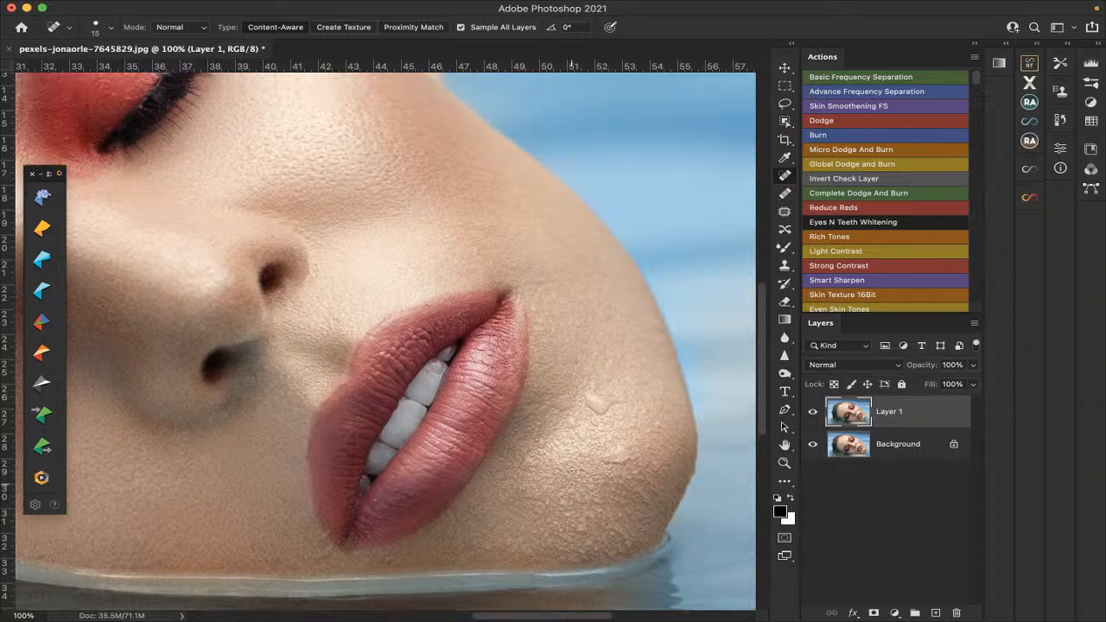
scroll(571, 471, down, 1)
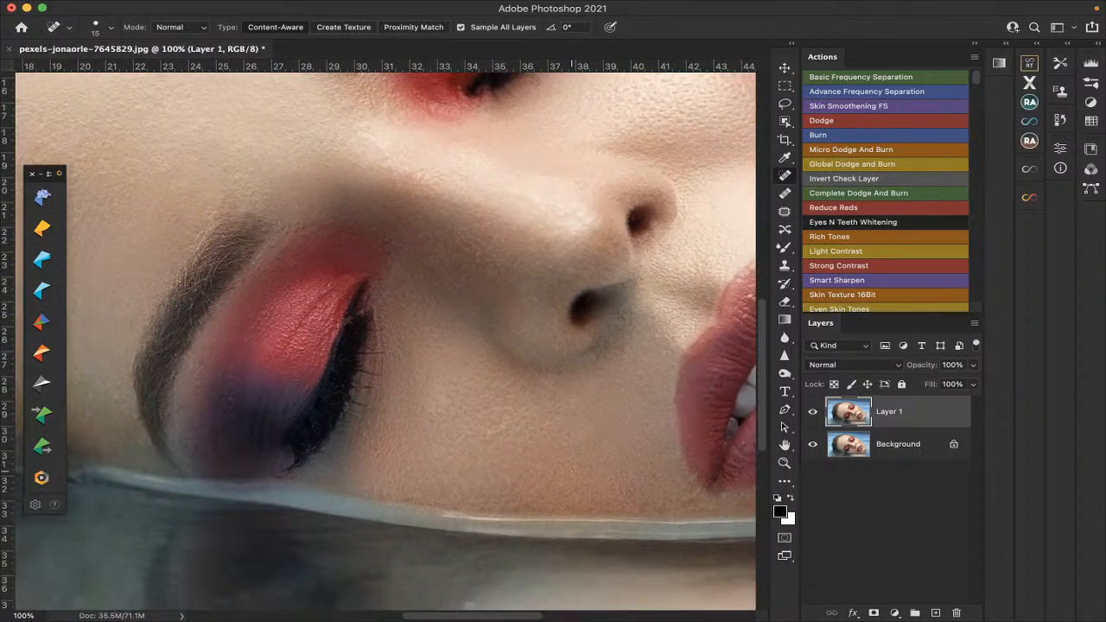
scroll(572, 470, right, 3)
scroll(571, 471, up, 1)
scroll(571, 471, left, 3)
scroll(572, 471, up, 8)
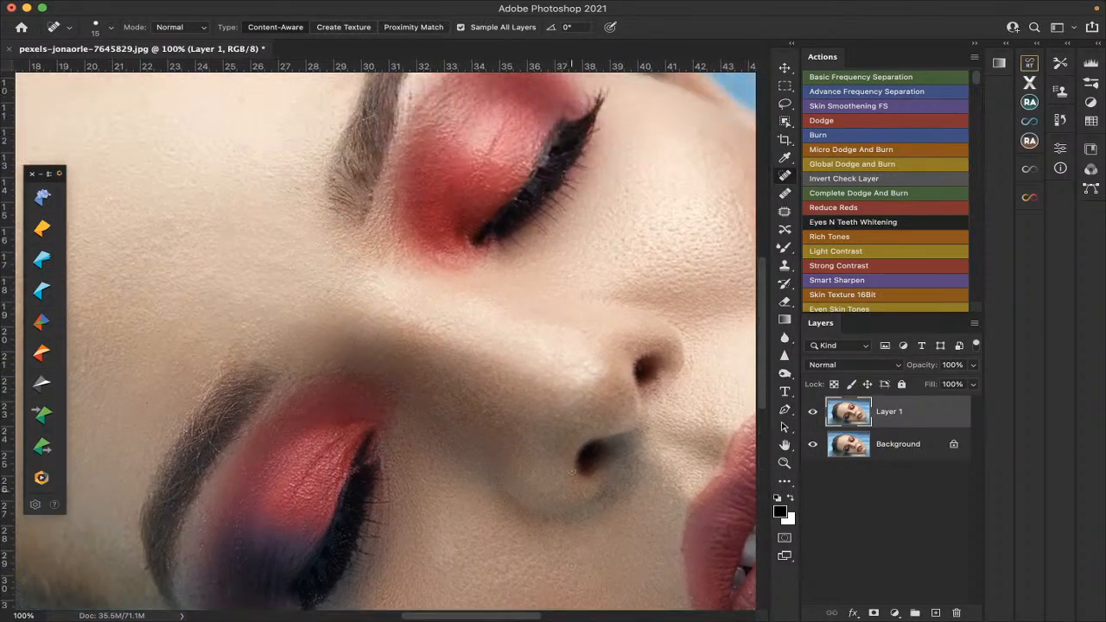
scroll(571, 470, right, 2)
scroll(571, 470, down, 2)
scroll(571, 471, down, 4)
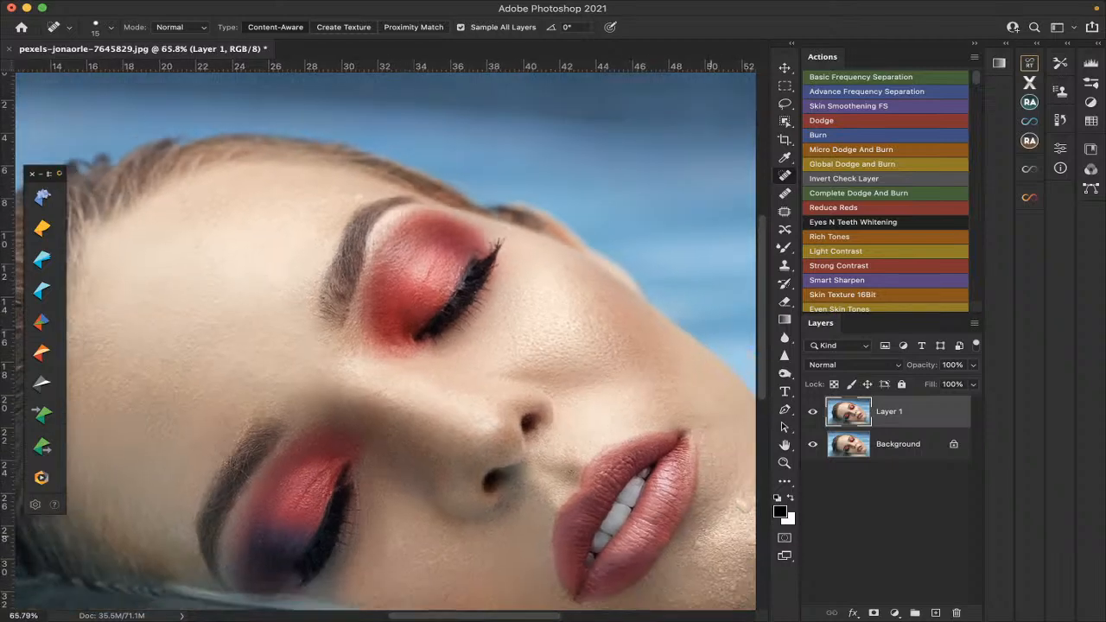
scroll(571, 471, down, 1)
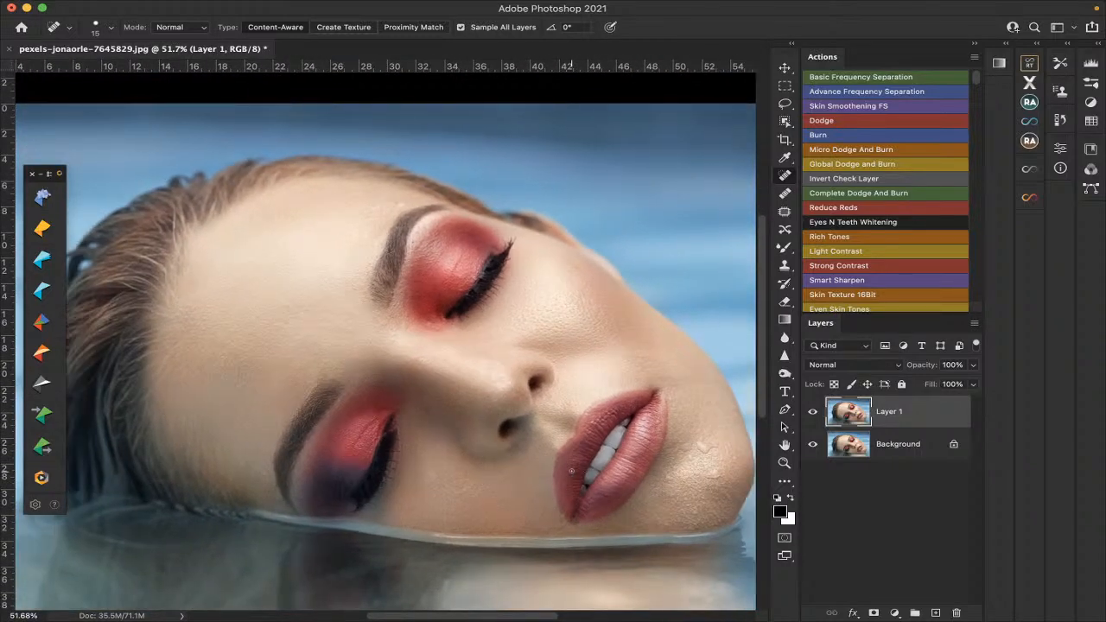
scroll(570, 471, down, 1)
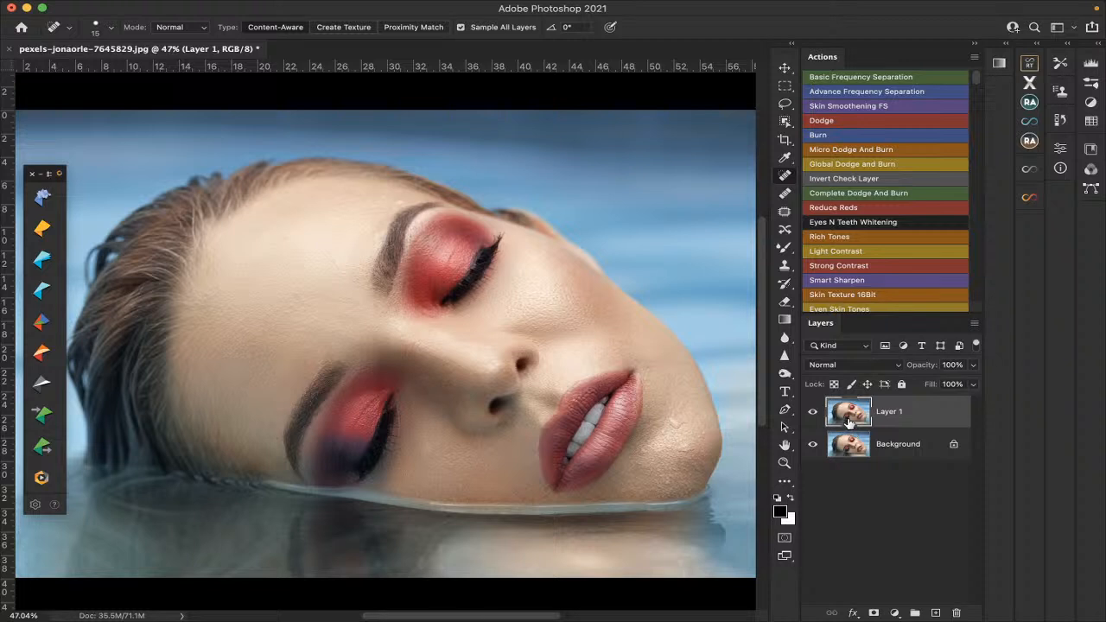
Run the Basic Frequency Separation action and preview its Gaussian Blur on the skin and upper eyelid.
click(891, 80)
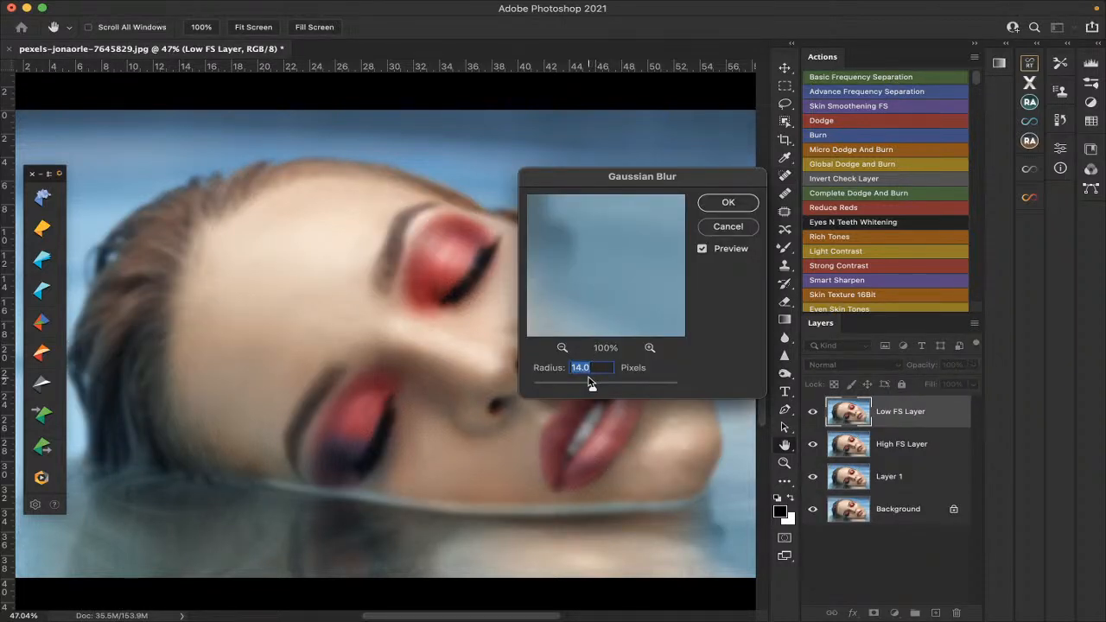
click(398, 327)
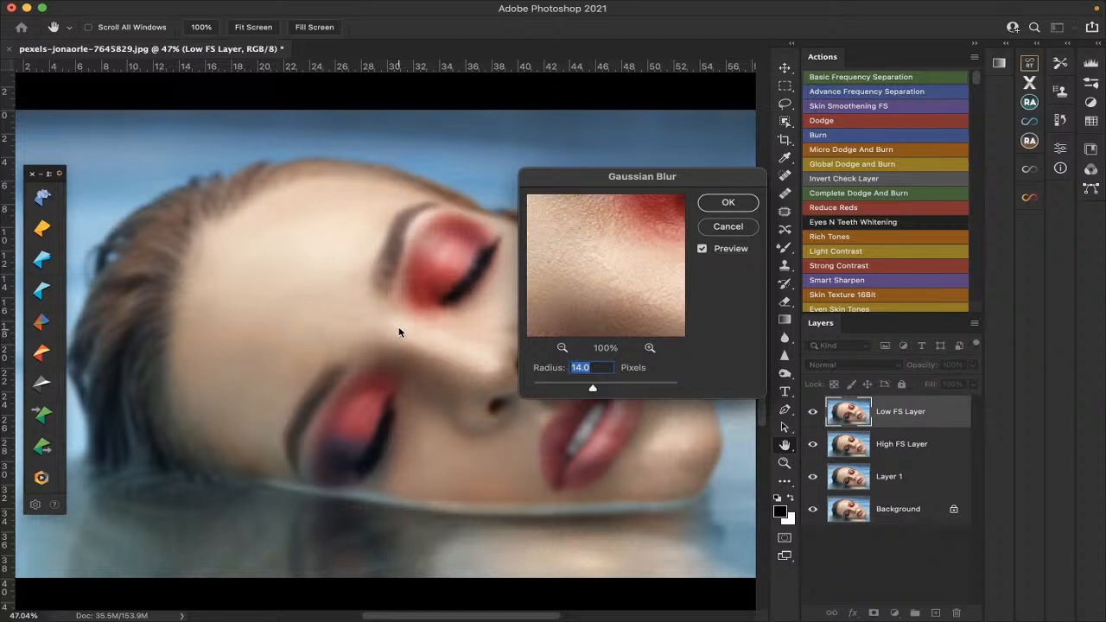
click(395, 299)
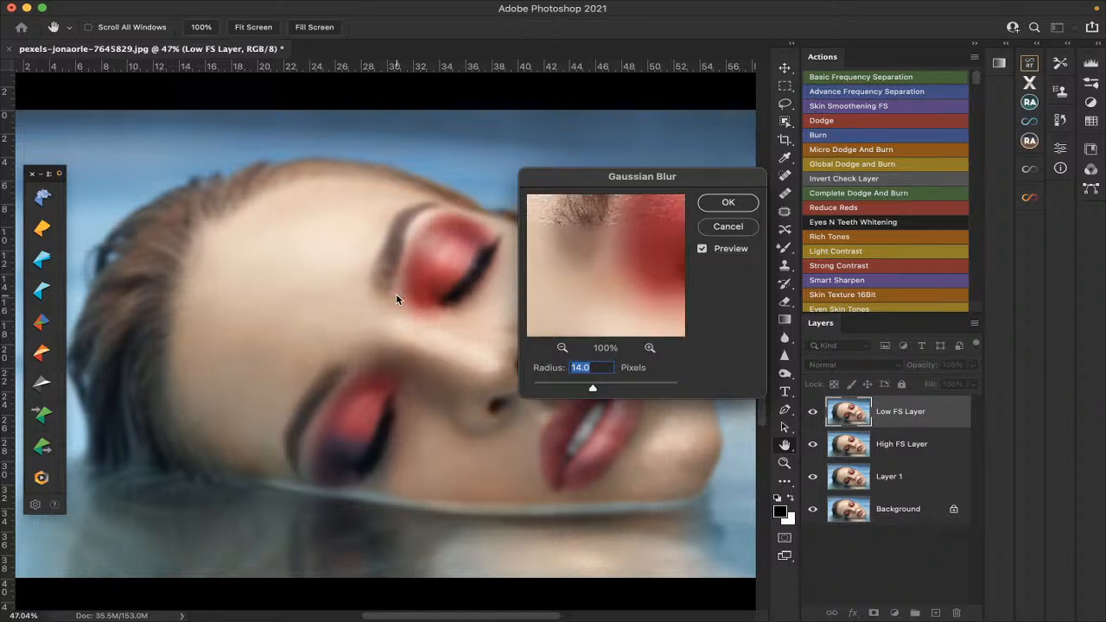
click(397, 307)
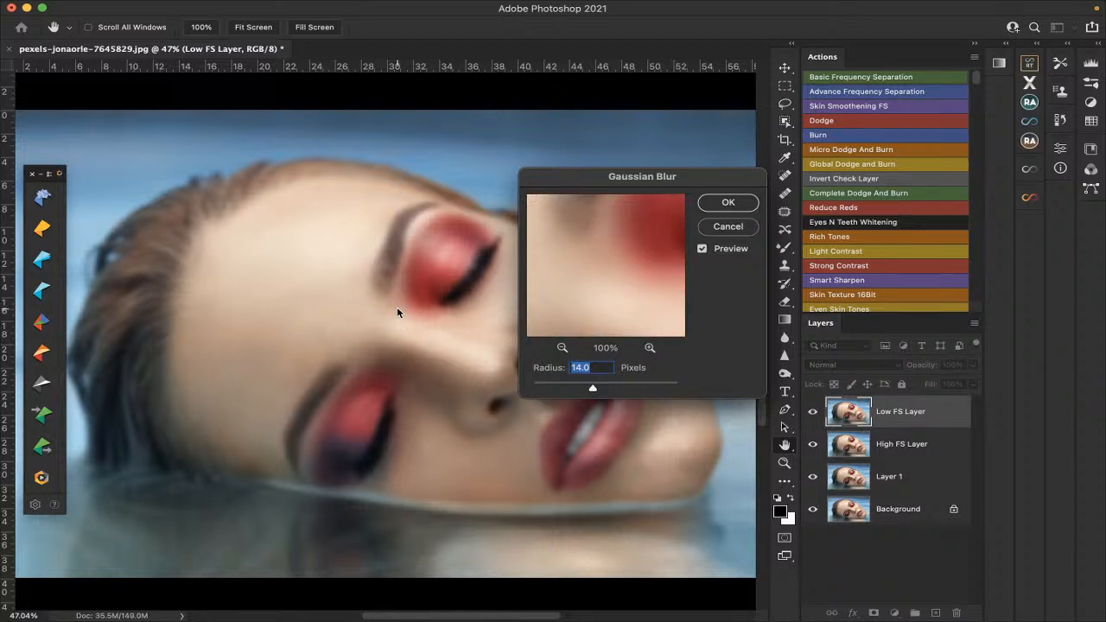
click(419, 304)
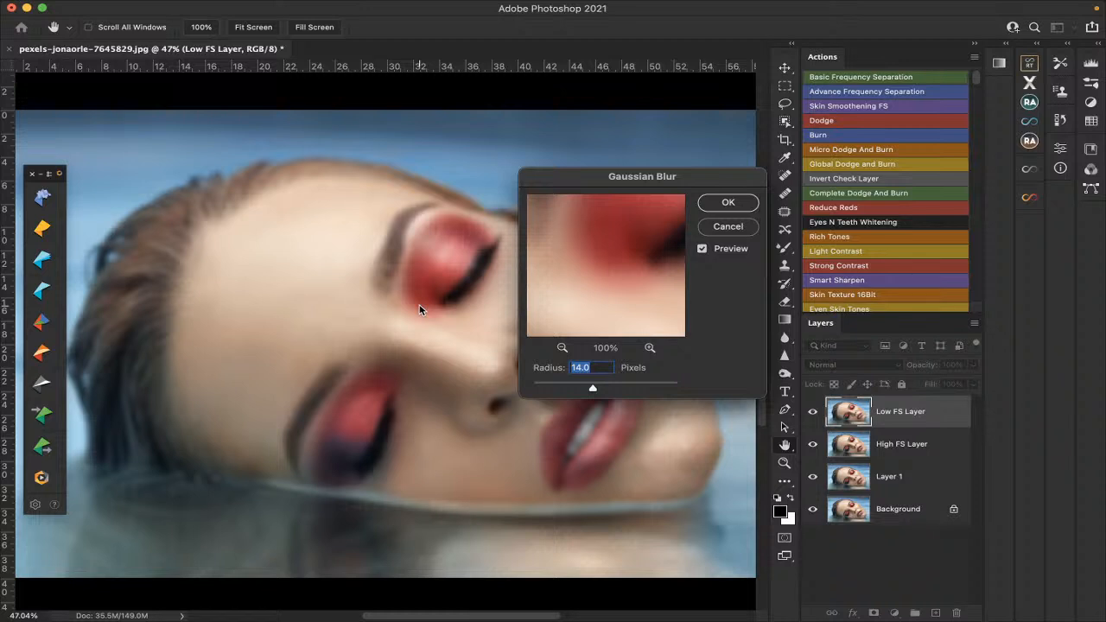
Lower the Low FS Layer's Gaussian Blur radius to around 8 pixels and complete the frequency separation.
mouse_move(592, 387)
mouse_down()
mouse_move(567, 388)
mouse_move(585, 391)
mouse_up()
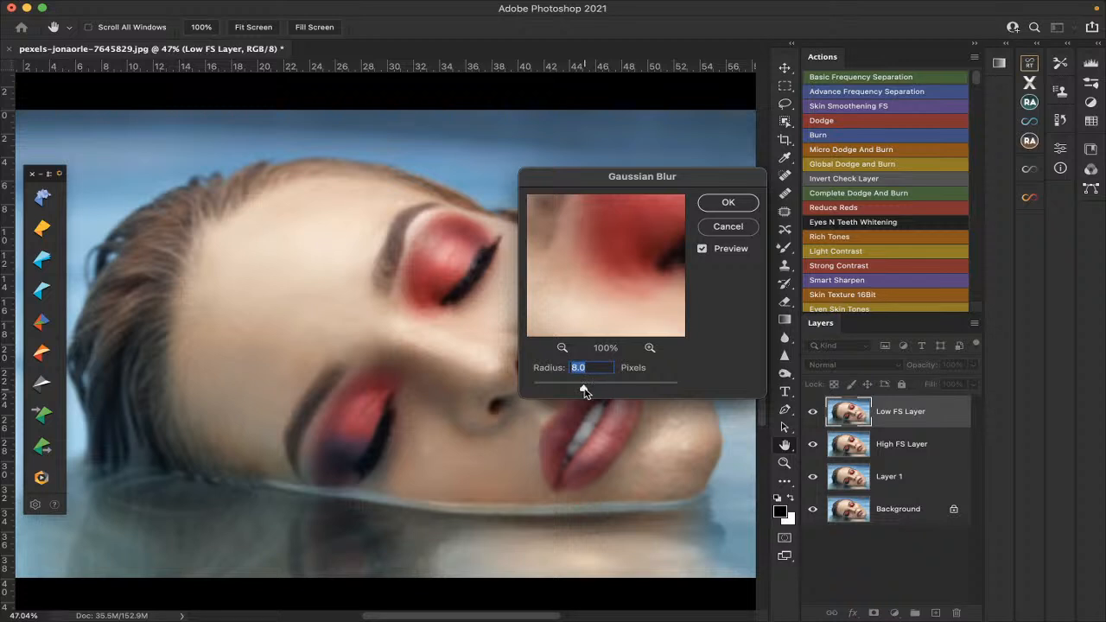
drag(583, 387, 587, 390)
click(728, 204)
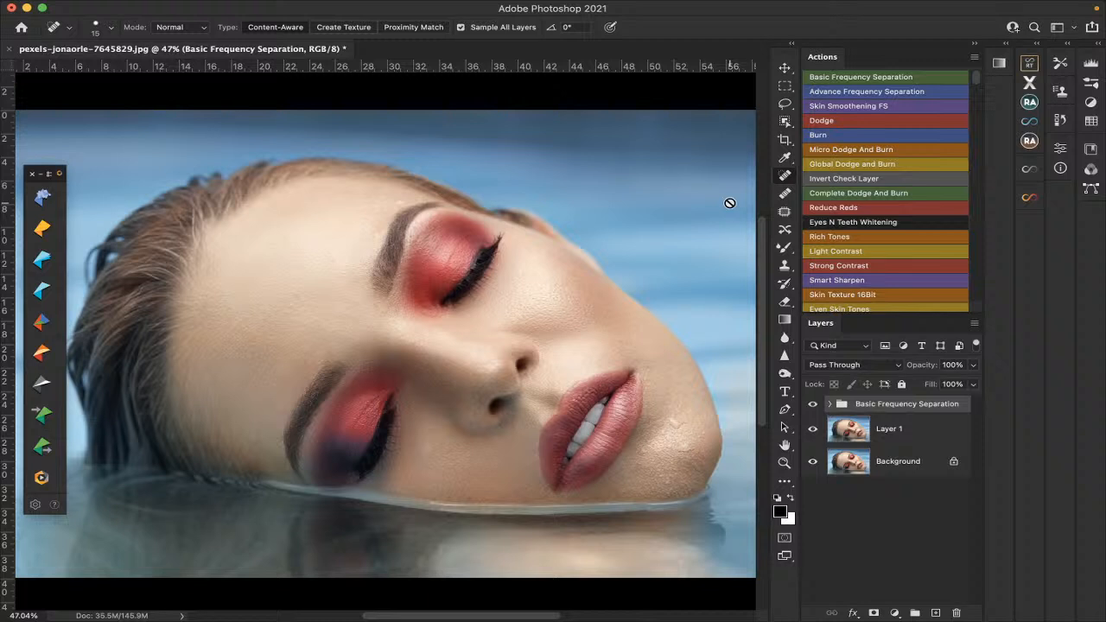
Add a Black & White adjustment layer above the High FS Layer inside the frequency separation group, with Reds set to -109.
click(829, 404)
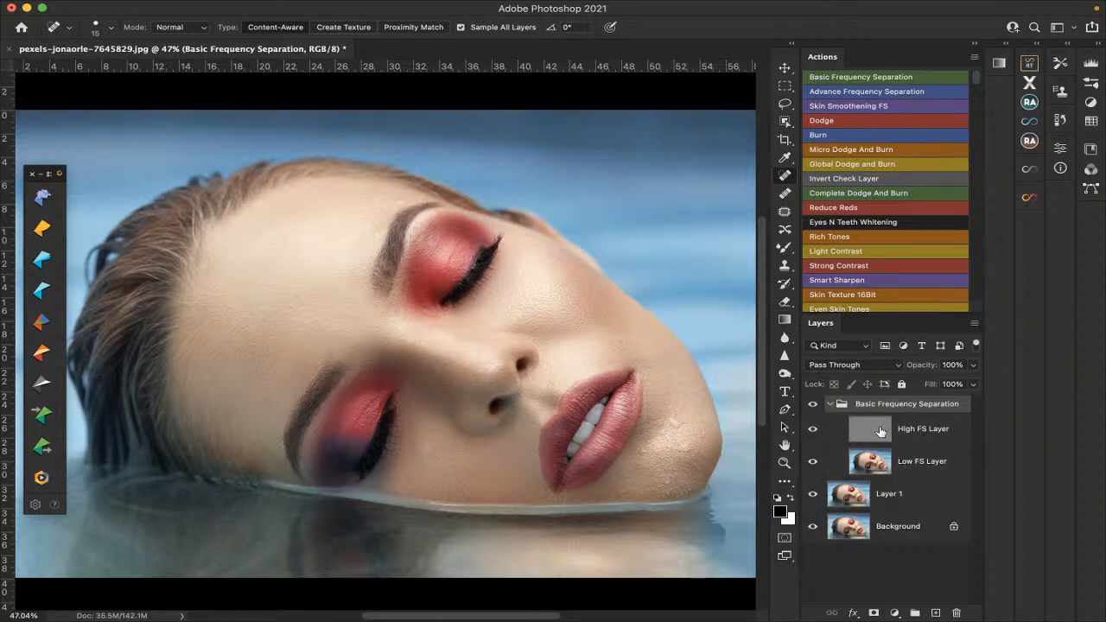
click(935, 432)
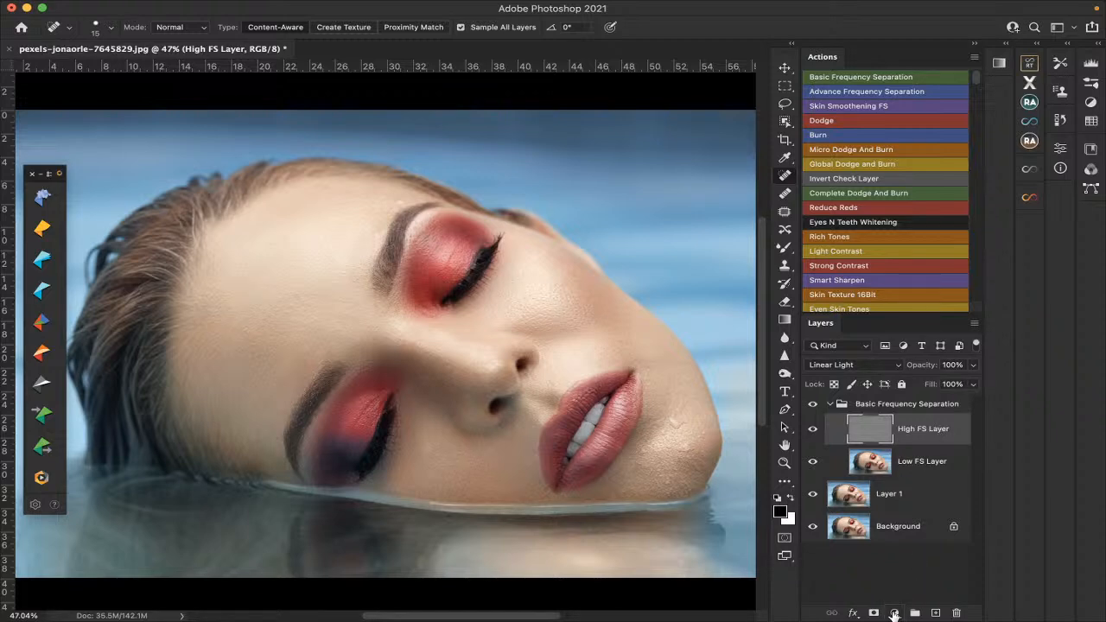
click(894, 613)
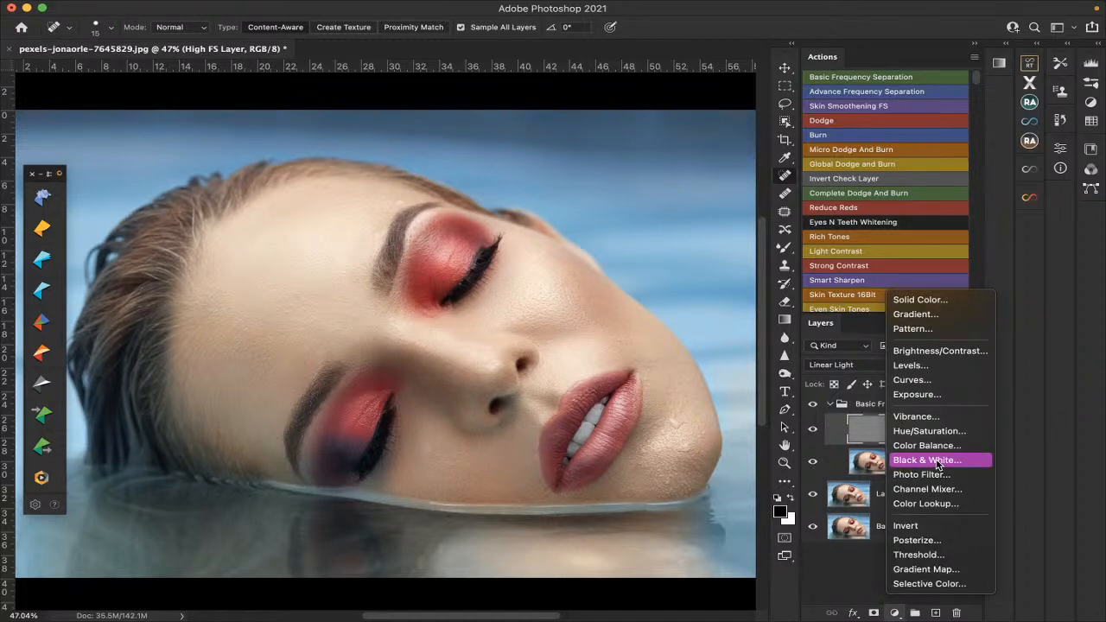
click(926, 459)
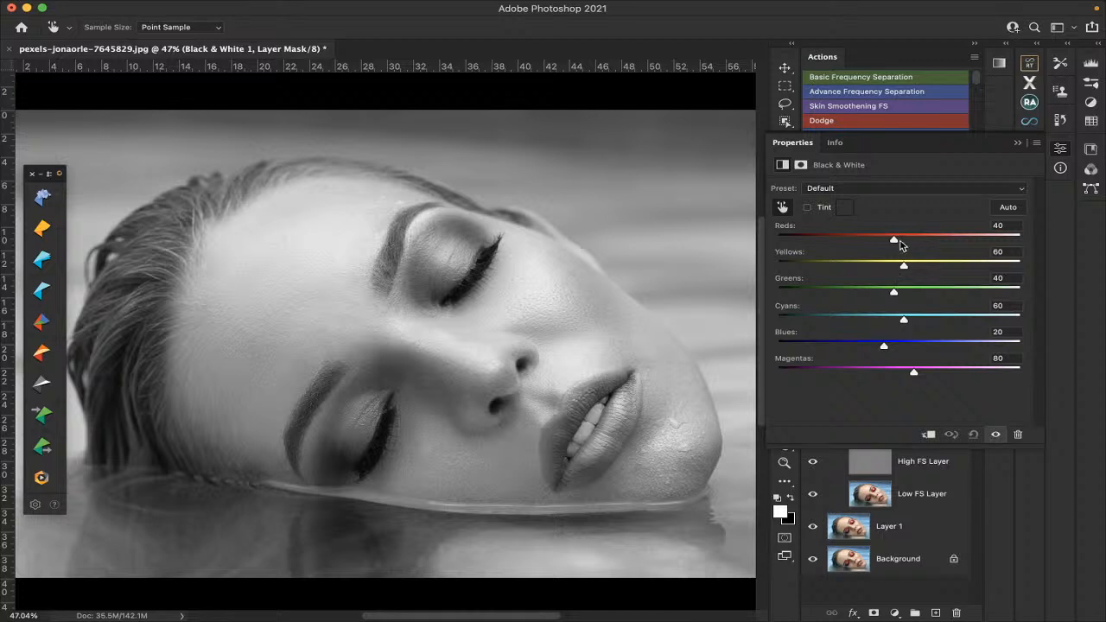
drag(899, 246, 821, 247)
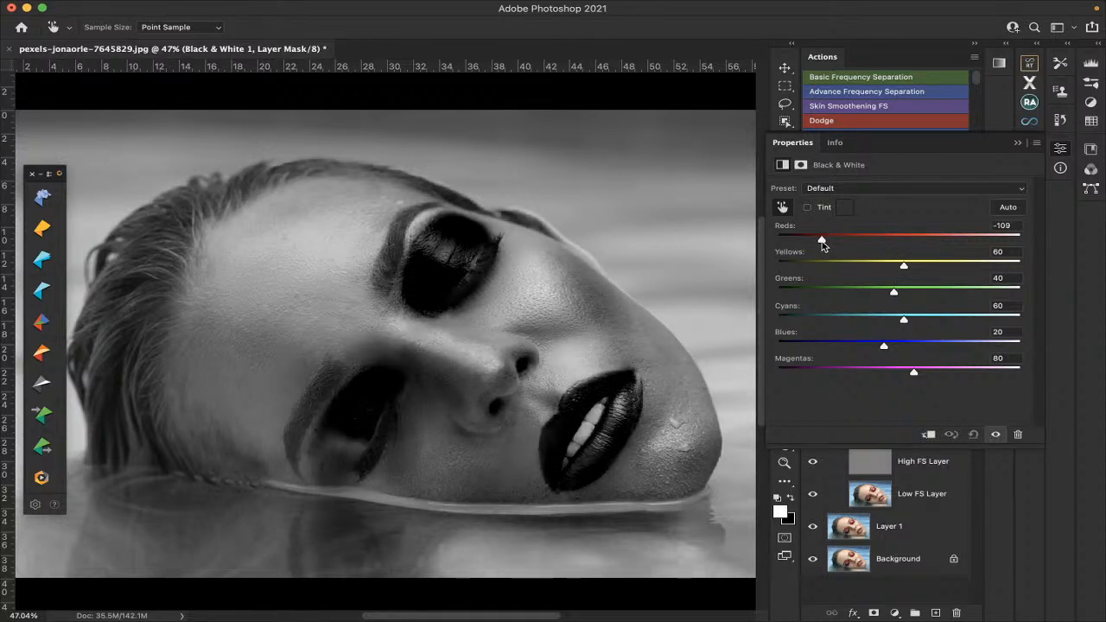
click(1018, 144)
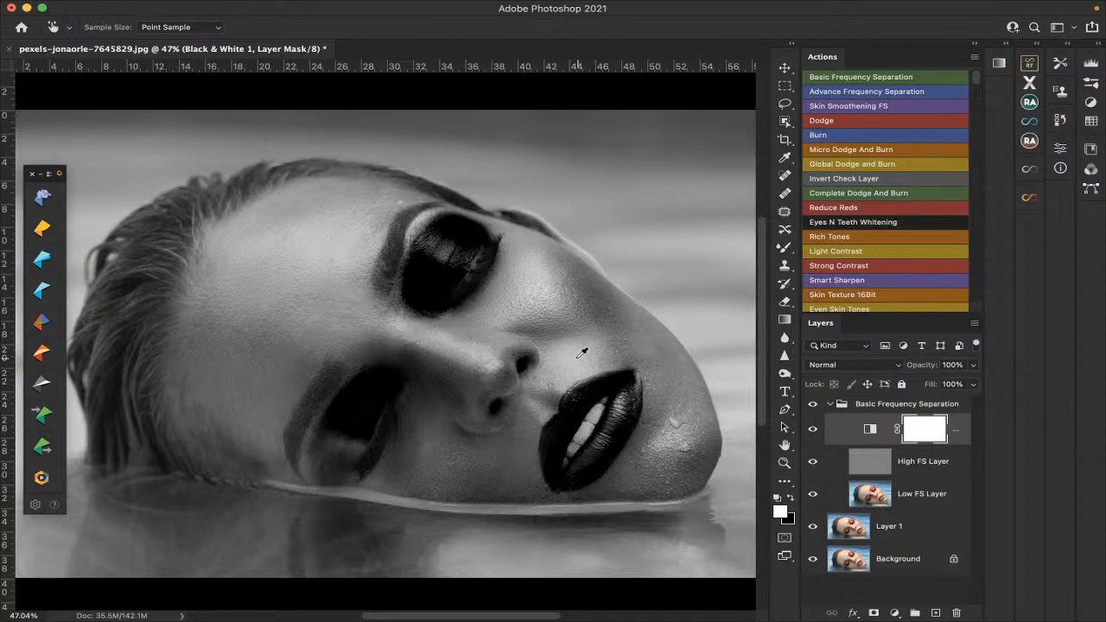
With the High FS Layer hidden, blend the uneven skin tones on the Low FS Layer using the Mixer Brush at size 100.
click(812, 467)
click(927, 495)
key(j)
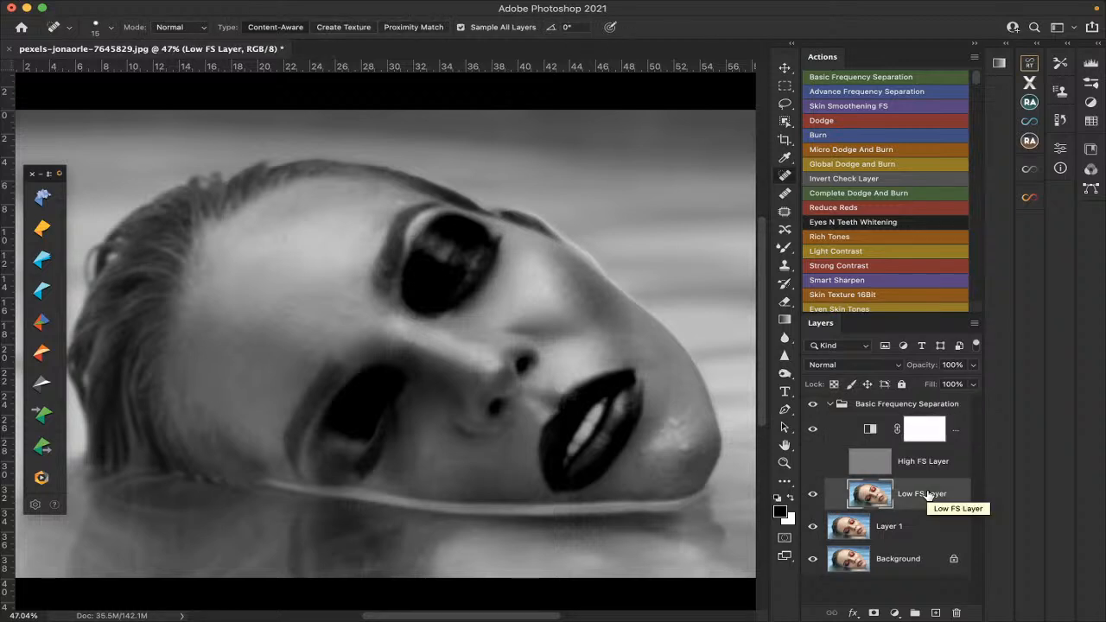
click(784, 251)
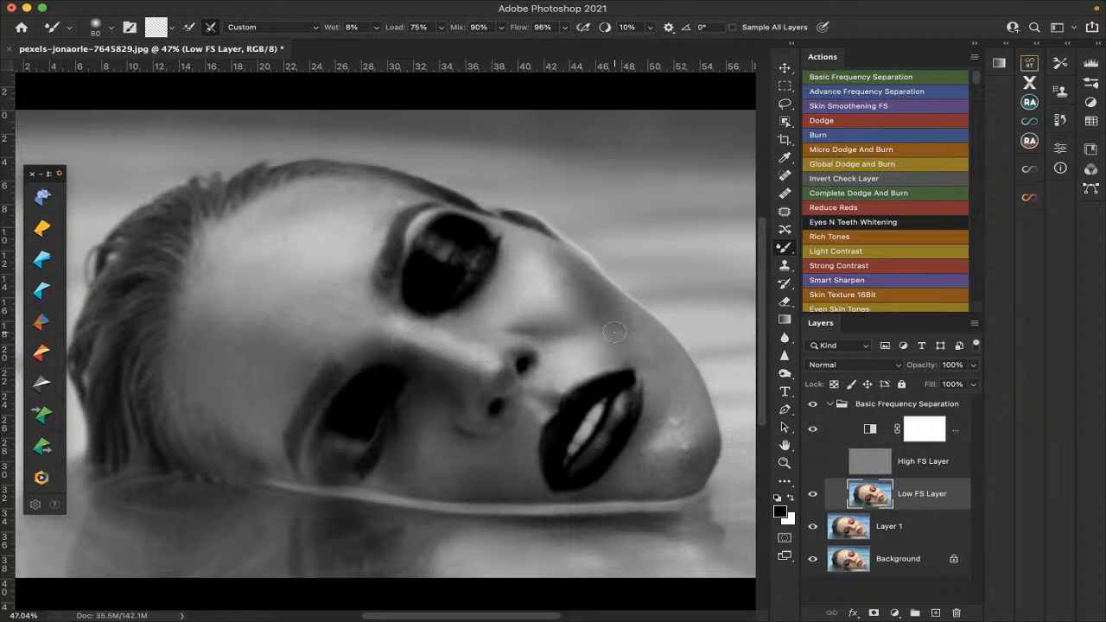
key(bracketright)
key(bracketright)
key(super+Tab)
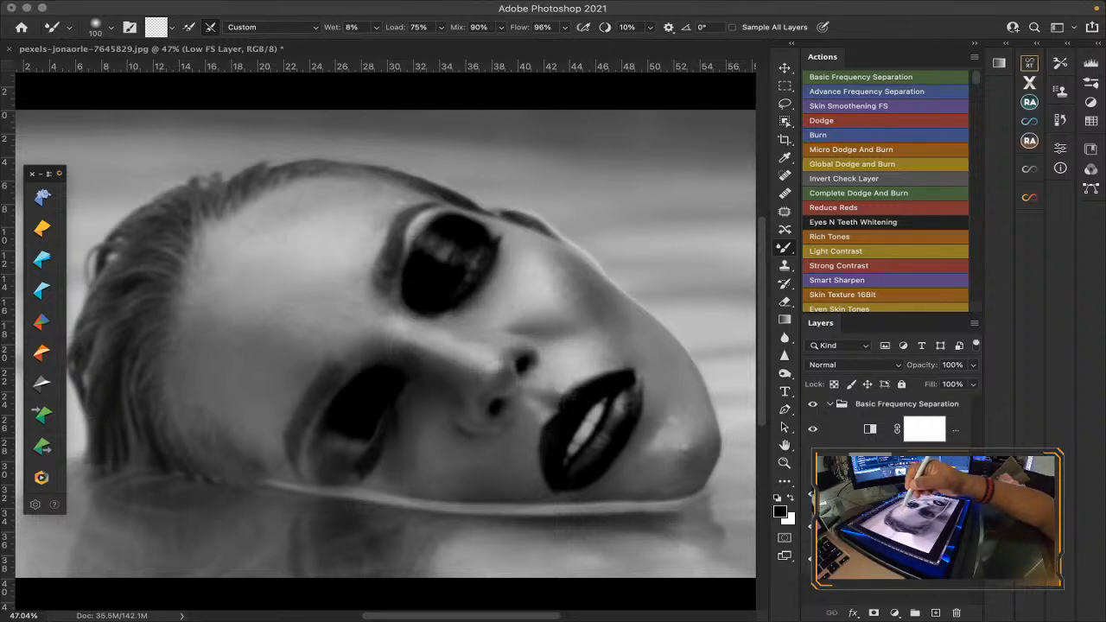
drag(254, 247, 274, 257)
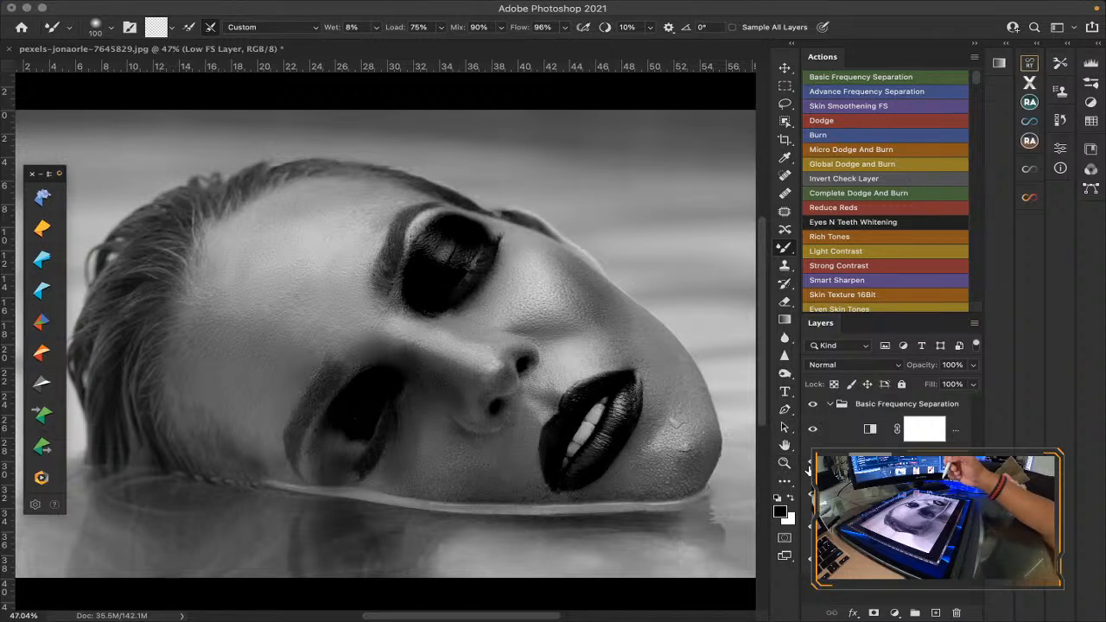
Hide the Black & White adjustment and compare the portrait with and without the Basic Frequency Separation group.
click(812, 430)
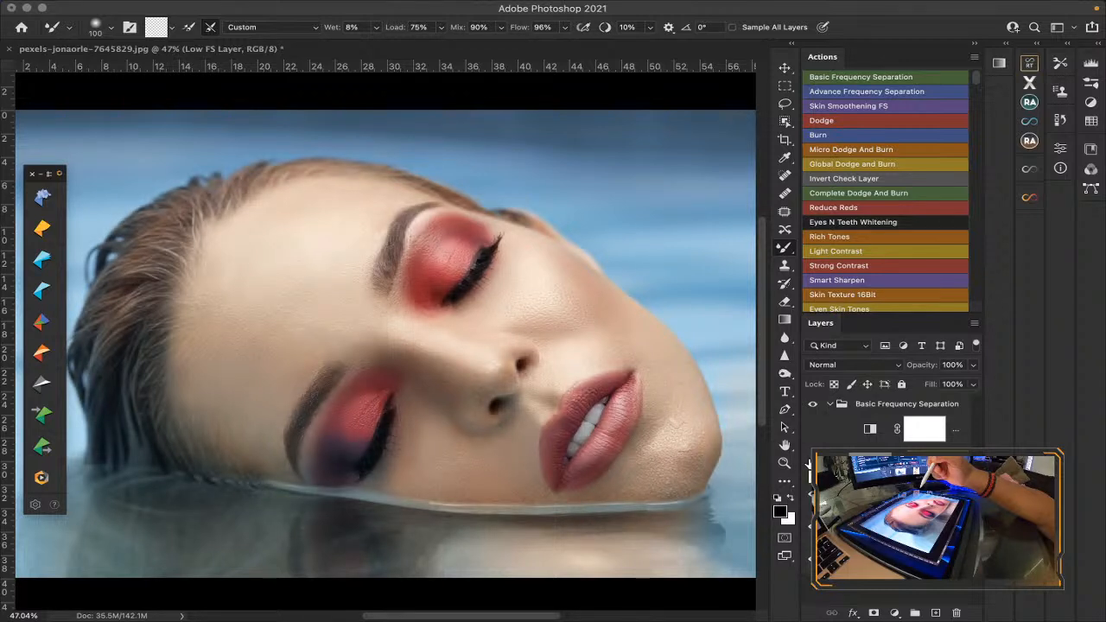
click(813, 407)
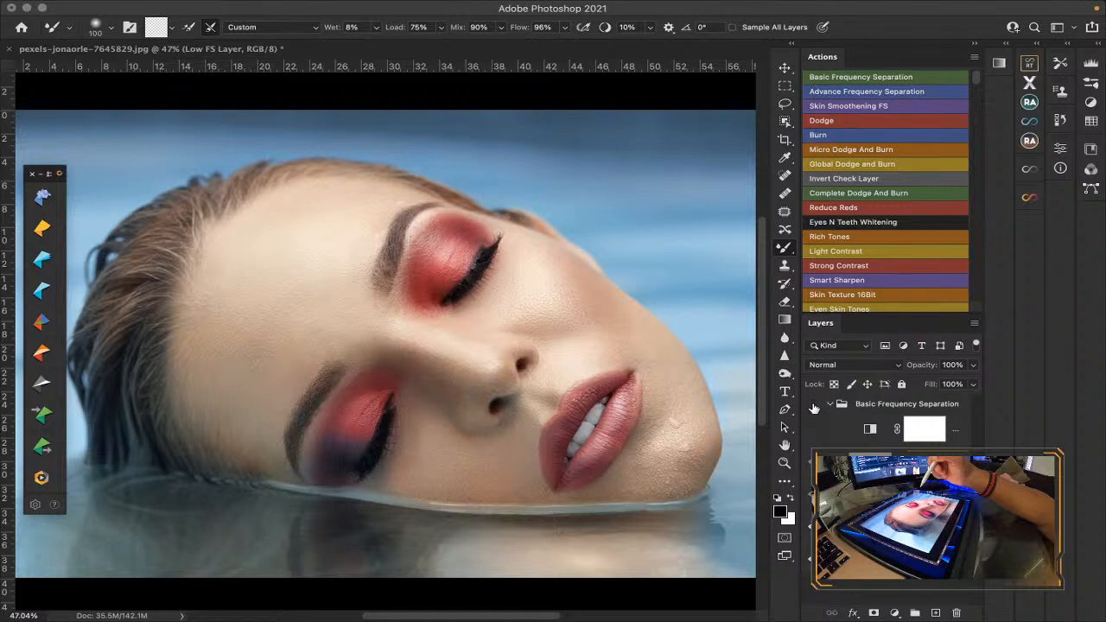
click(813, 407)
click(813, 407)
click(813, 407)
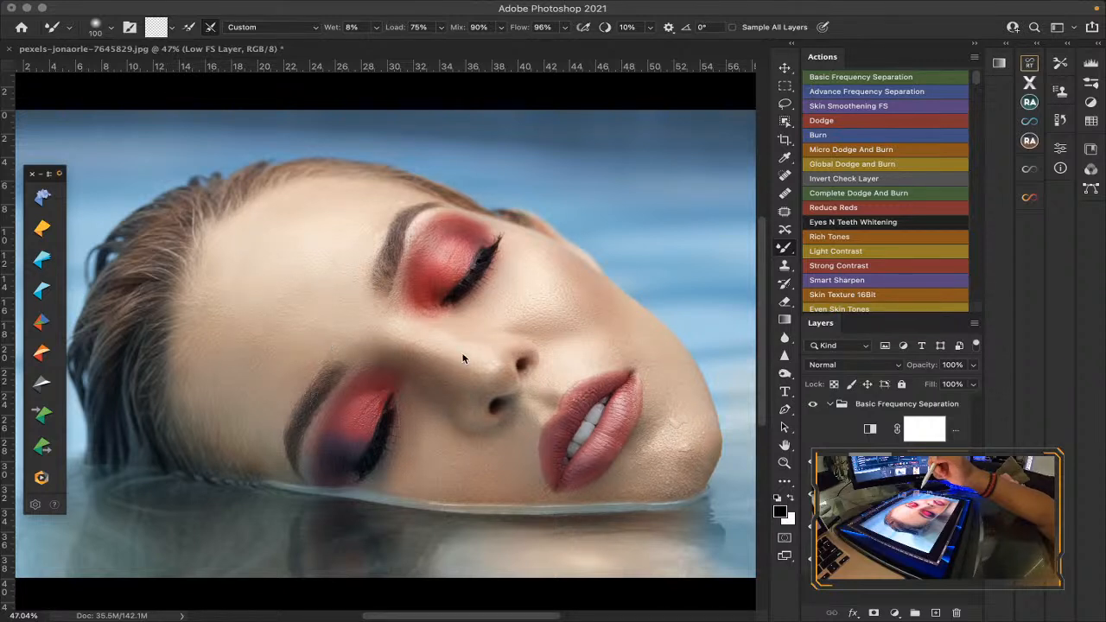
Examine the blended skin around the eyes, nose, cheek and lips at 100%, both in color and with the Black & White adjustment shown.
click(784, 463)
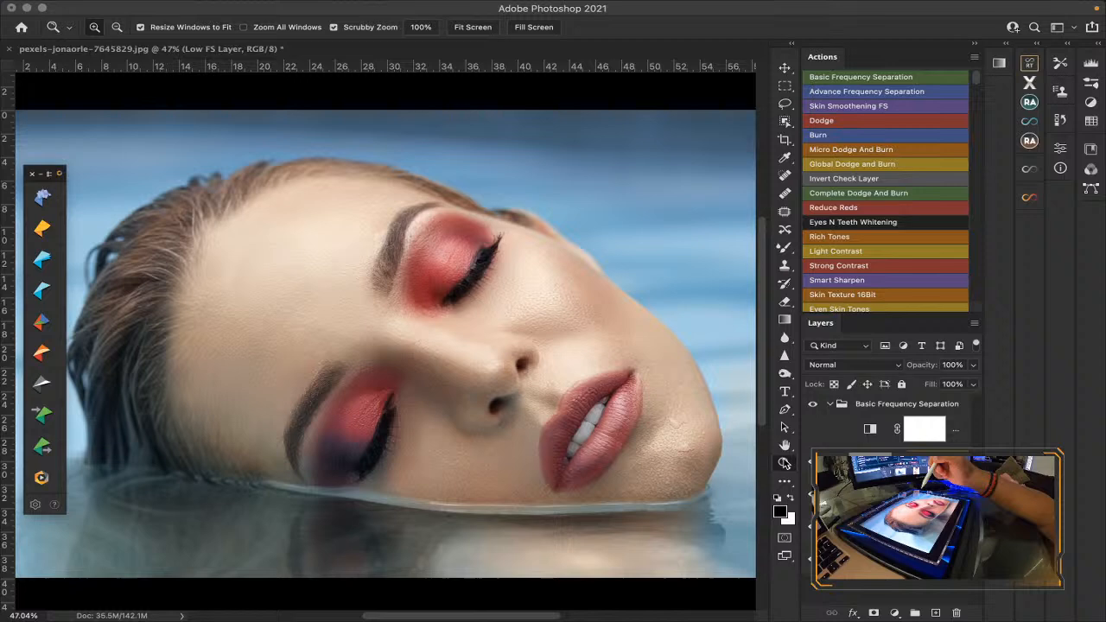
click(520, 394)
click(520, 394)
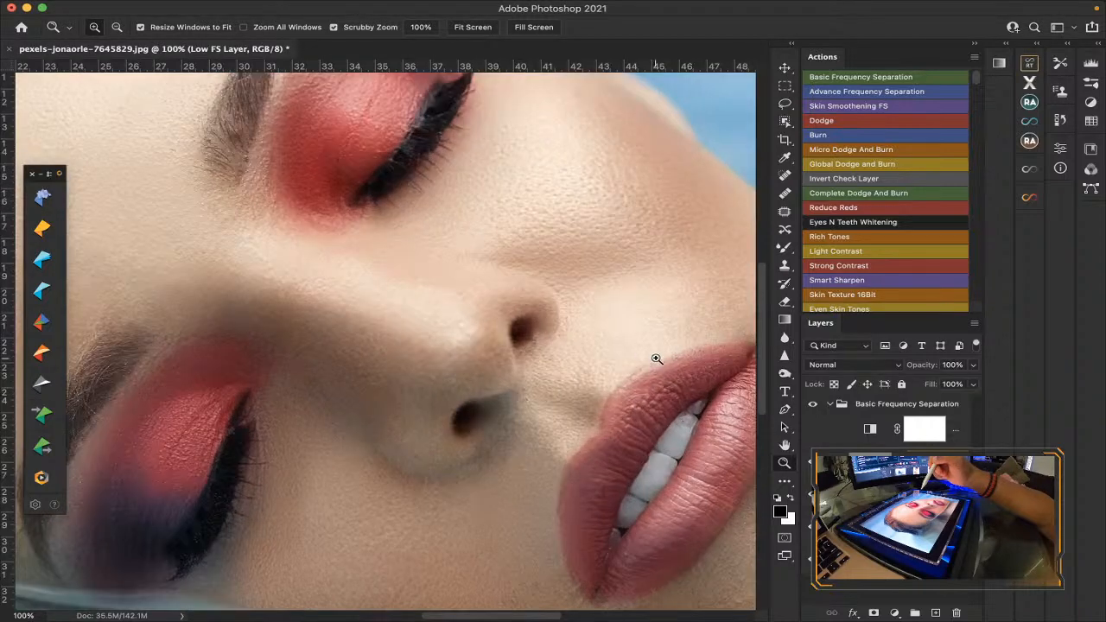
scroll(657, 358, down, 5)
scroll(655, 357, up, 8)
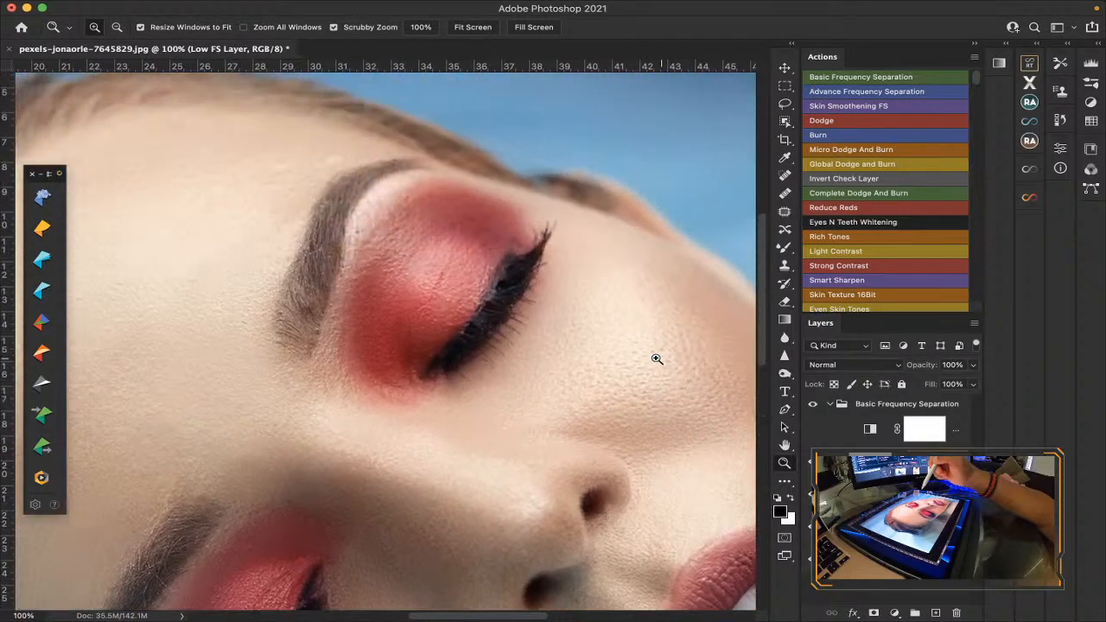
scroll(654, 357, left, 2)
scroll(652, 357, down, 4)
scroll(648, 360, right, 3)
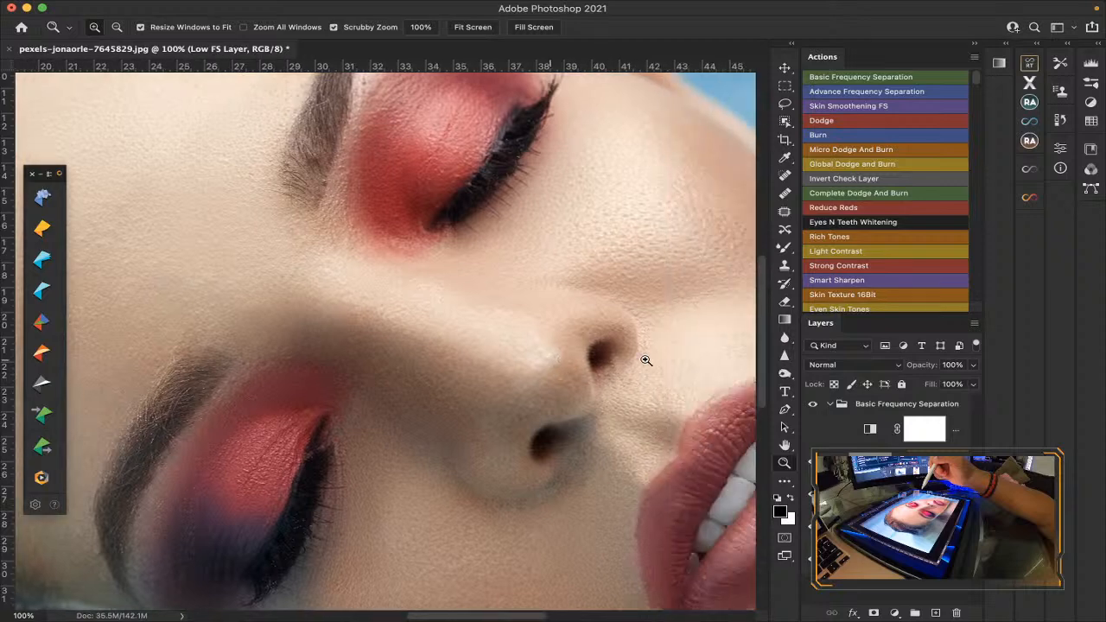
click(813, 430)
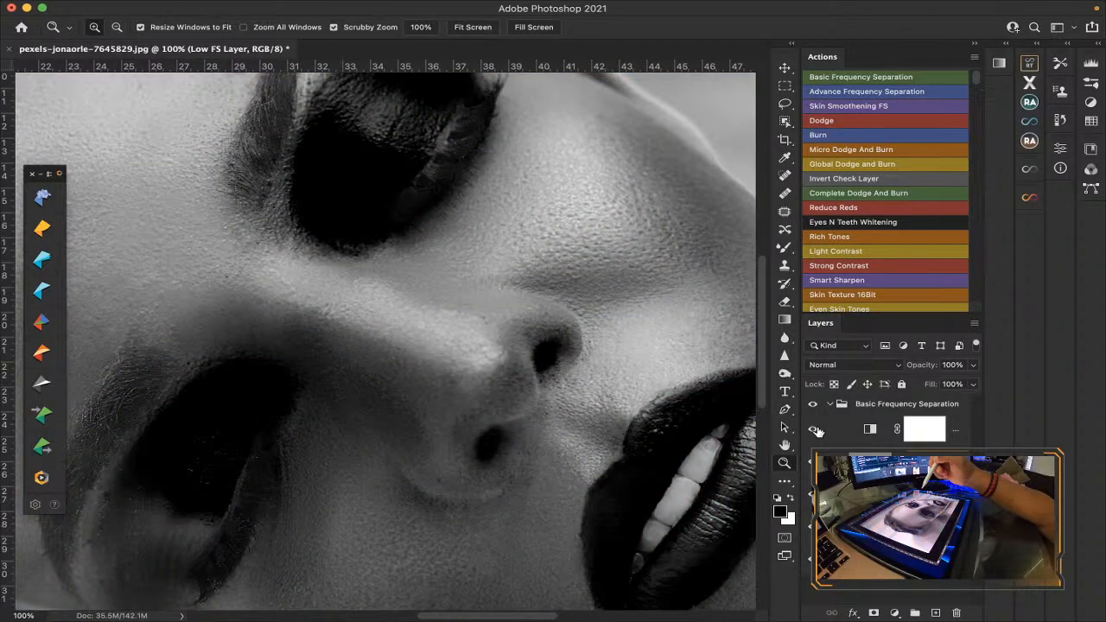
Hide the Black & White adjustment and review the blended skin around the eyes, nose and lips in color.
scroll(404, 336, down, 3)
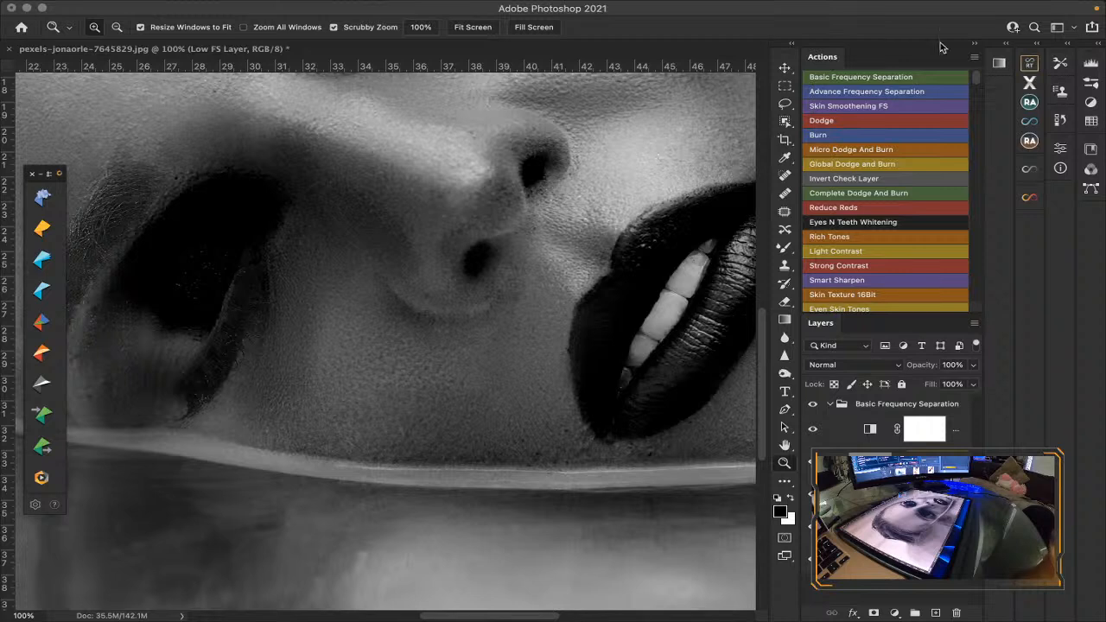
click(782, 249)
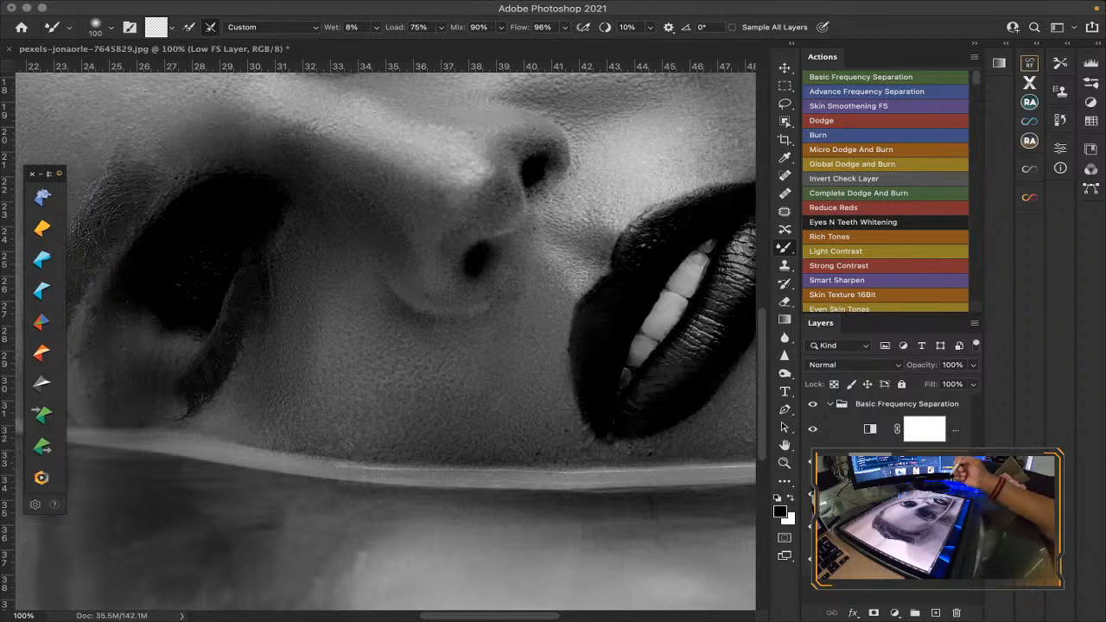
click(812, 429)
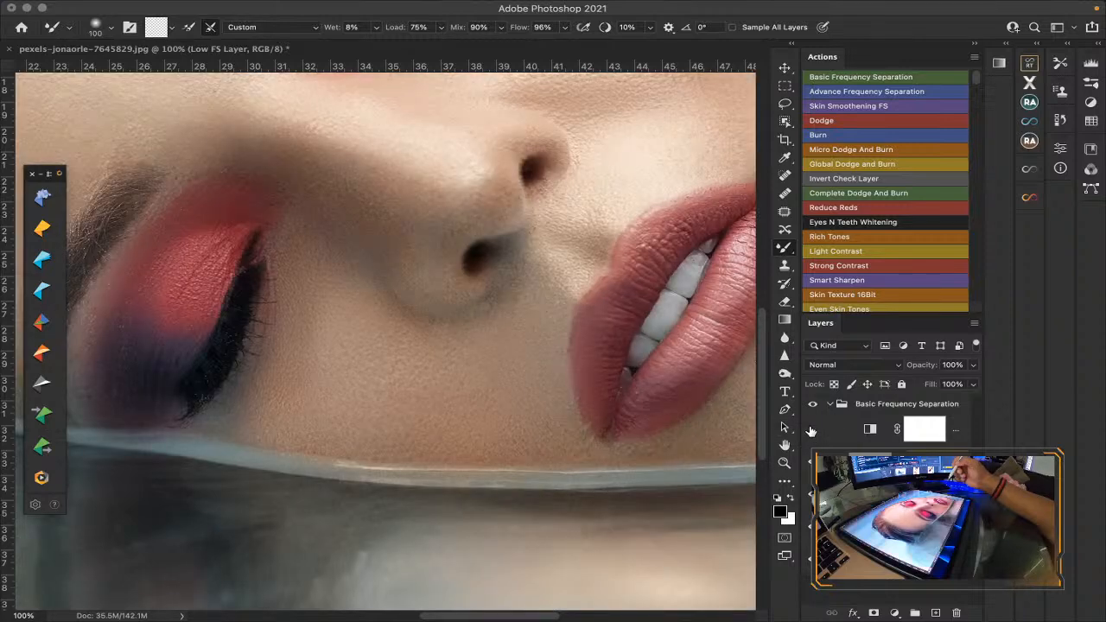
scroll(513, 373, up, 4)
scroll(514, 378, left, 5)
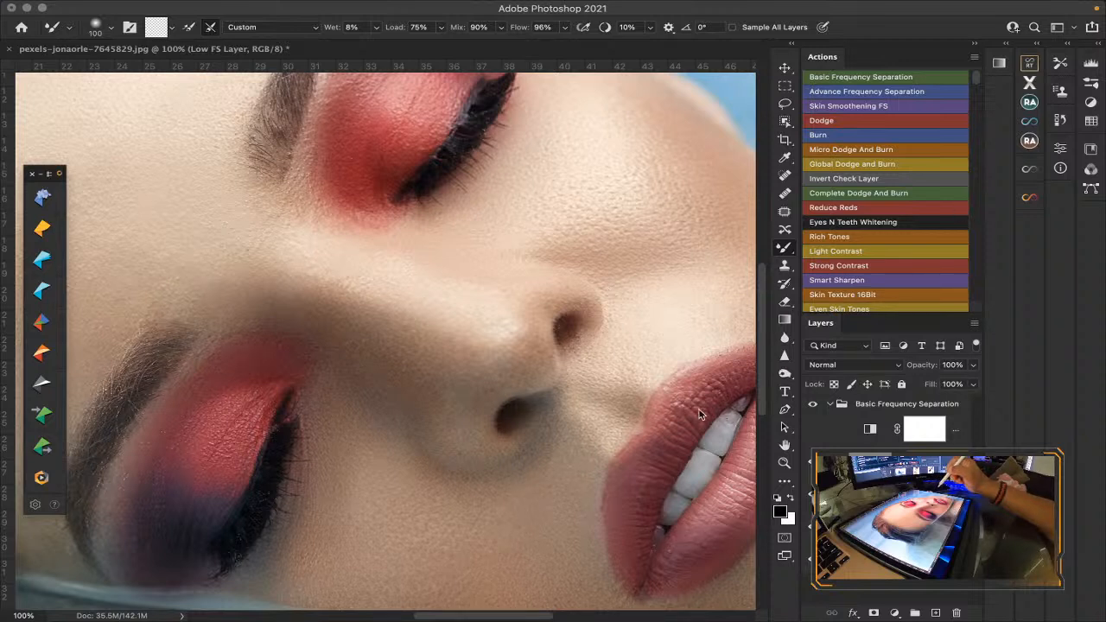
Compare the original Background layer on its own with the retouched portrait at 100%.
click(784, 463)
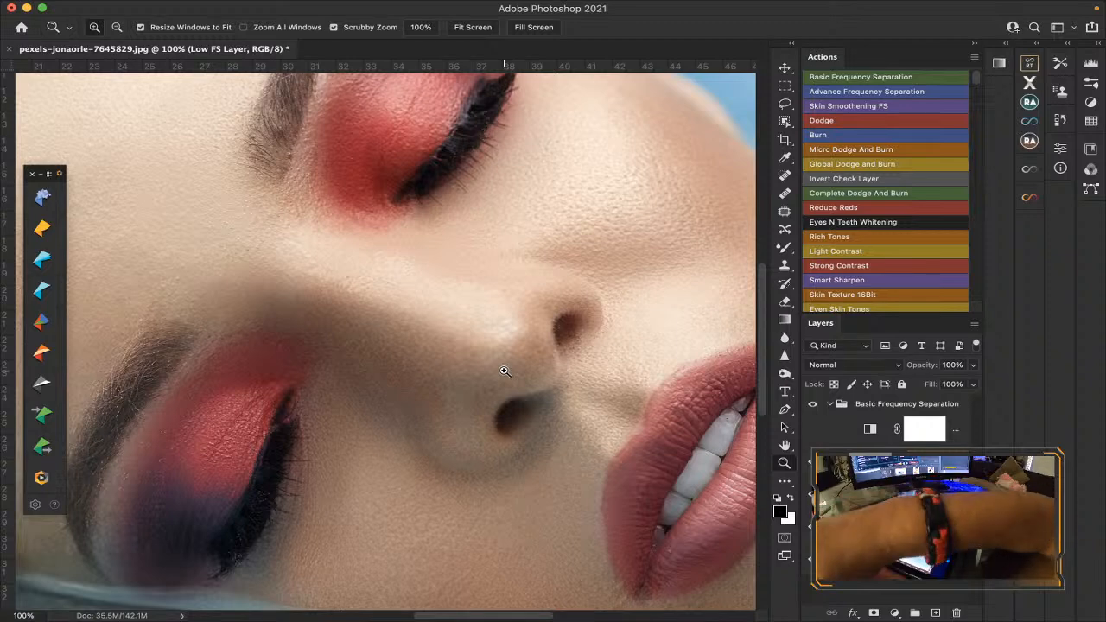
key(ctrl+super+f)
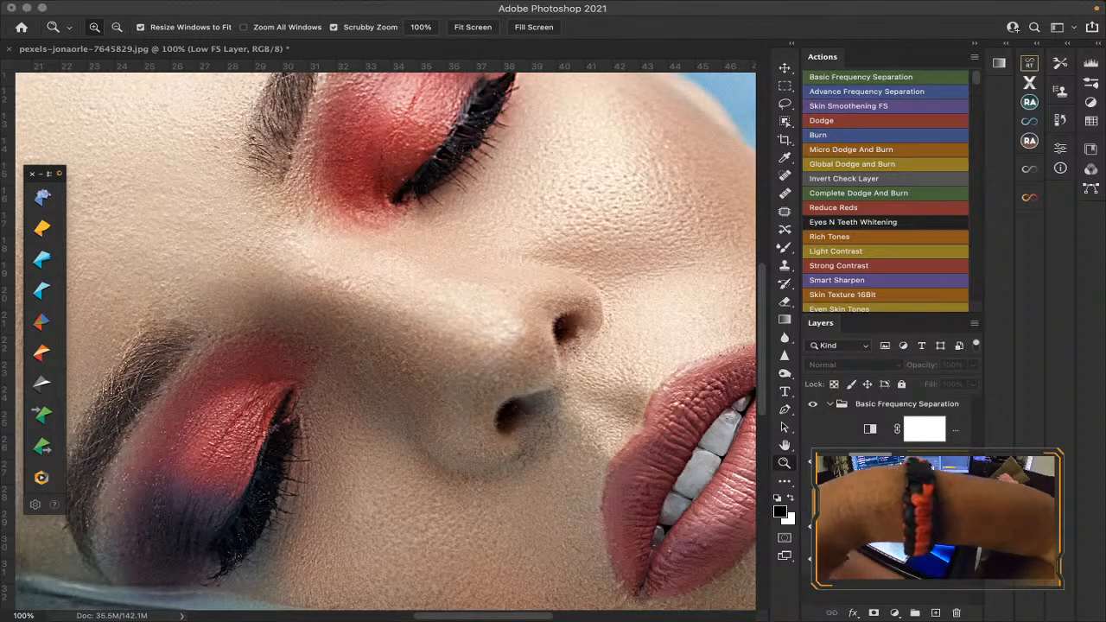
key(super+)
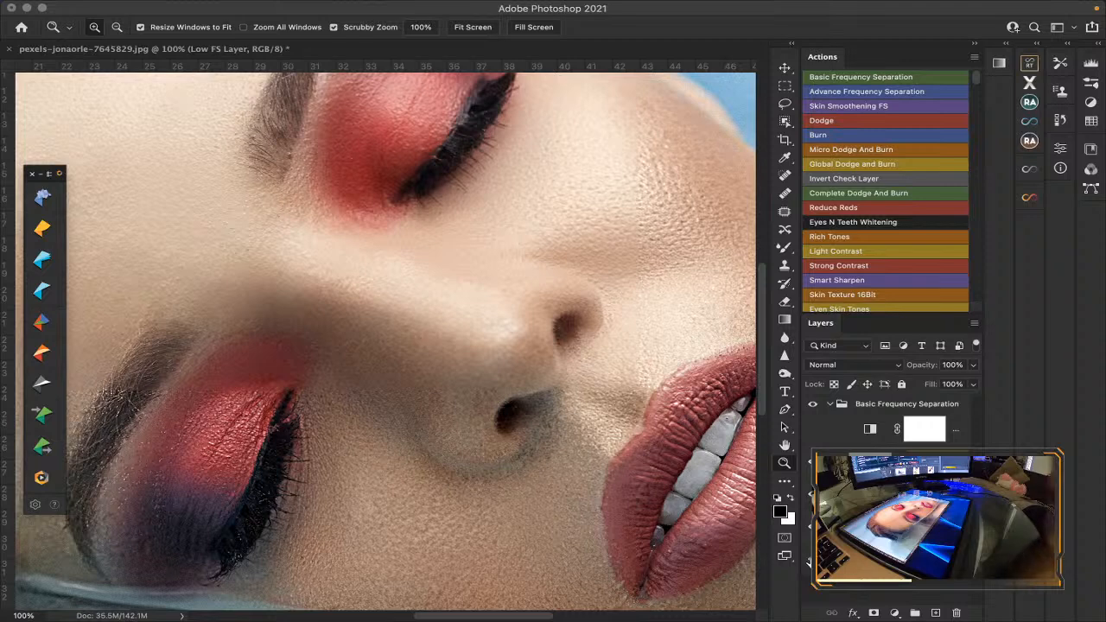
key(alt)
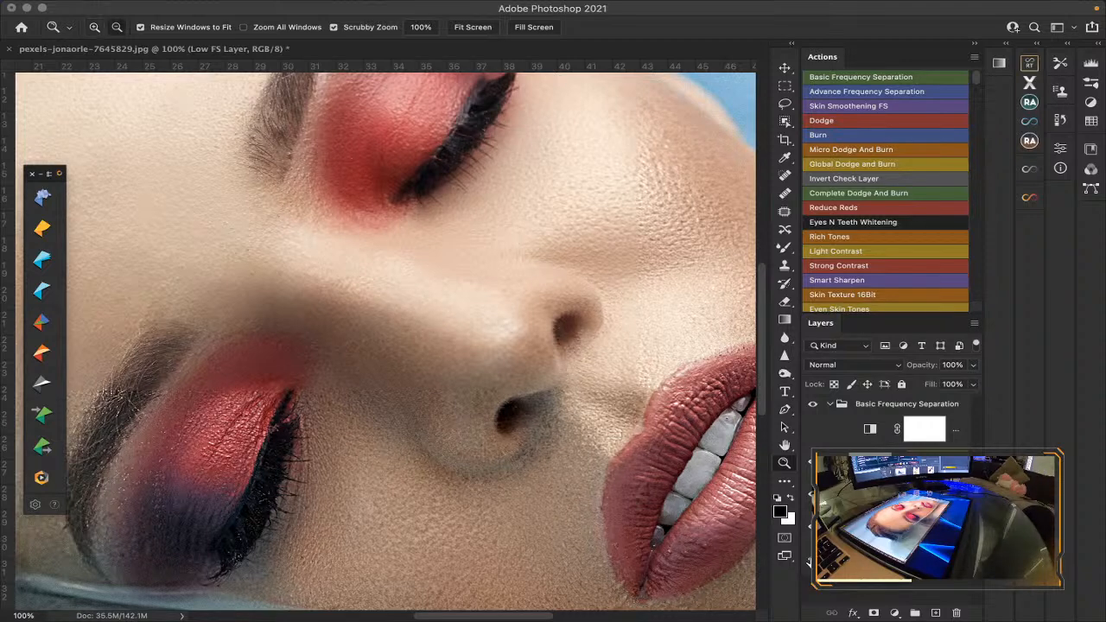
alt+click(809, 562)
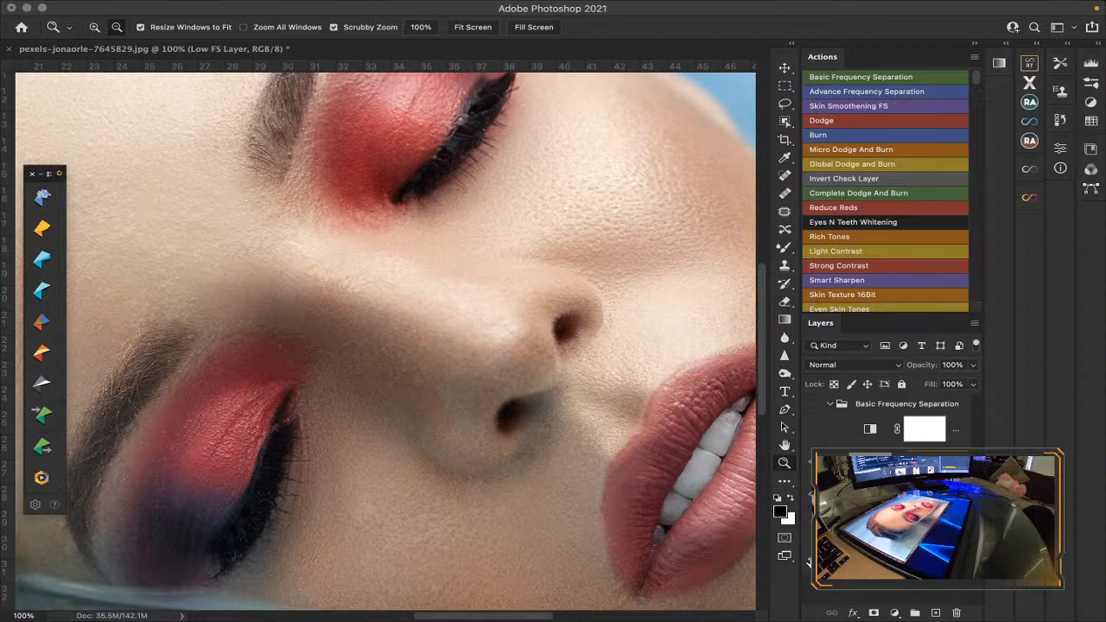
alt+click(809, 563)
alt+click(810, 563)
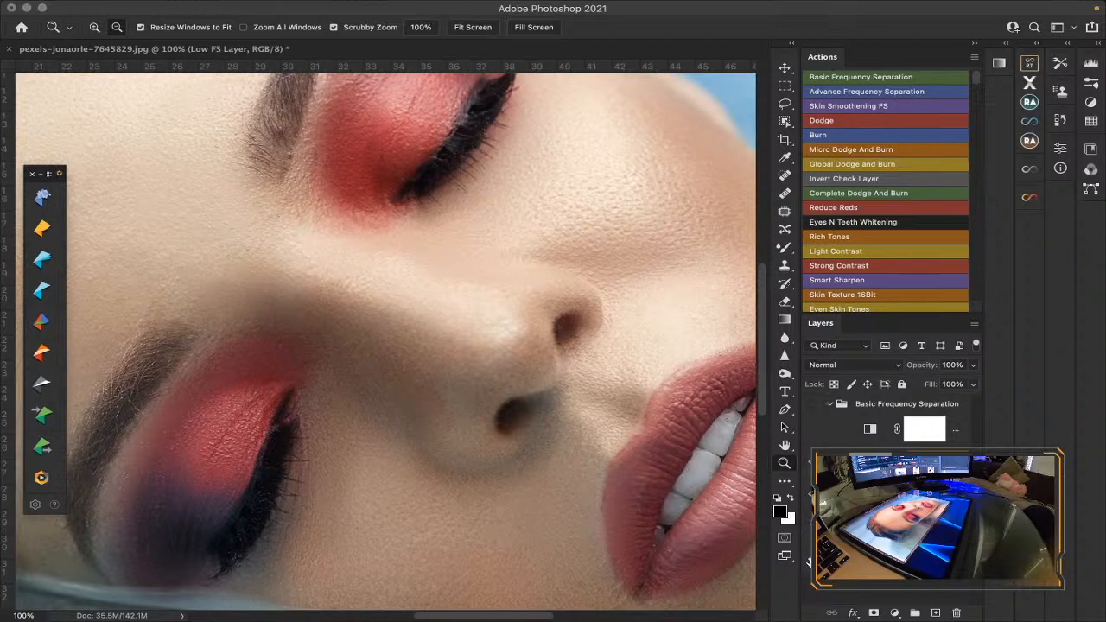
alt+click(810, 562)
Collapse the Basic Frequency Separation group and stamp all visible layers into a new layer above it.
click(828, 408)
click(828, 405)
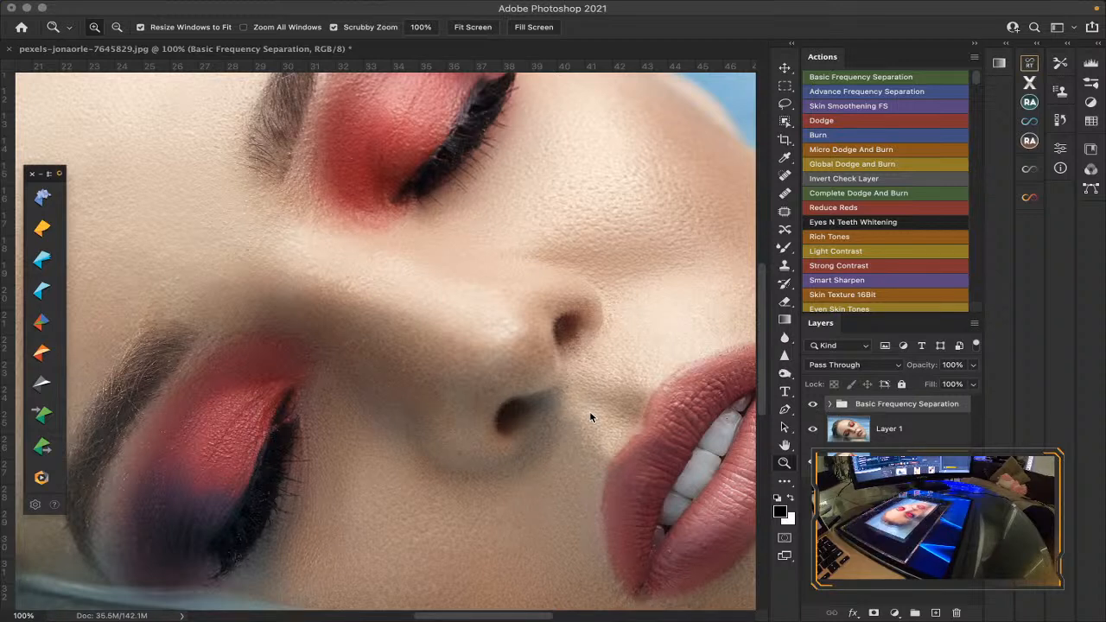
scroll(592, 413, up, 1)
scroll(593, 417, up, 2)
scroll(593, 417, right, 2)
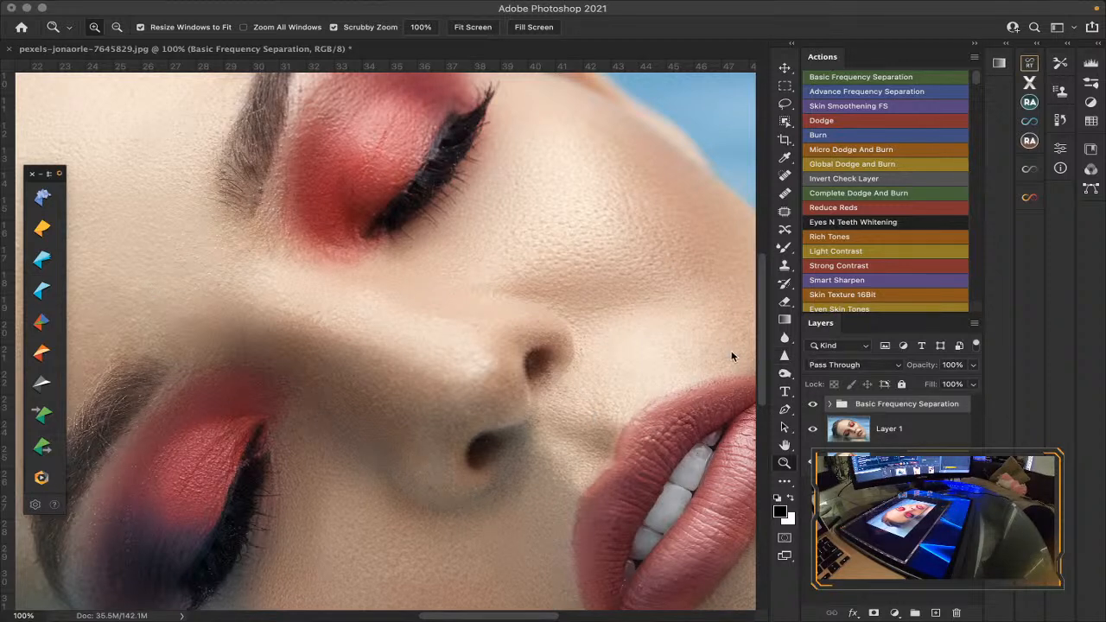
alt+click(637, 340)
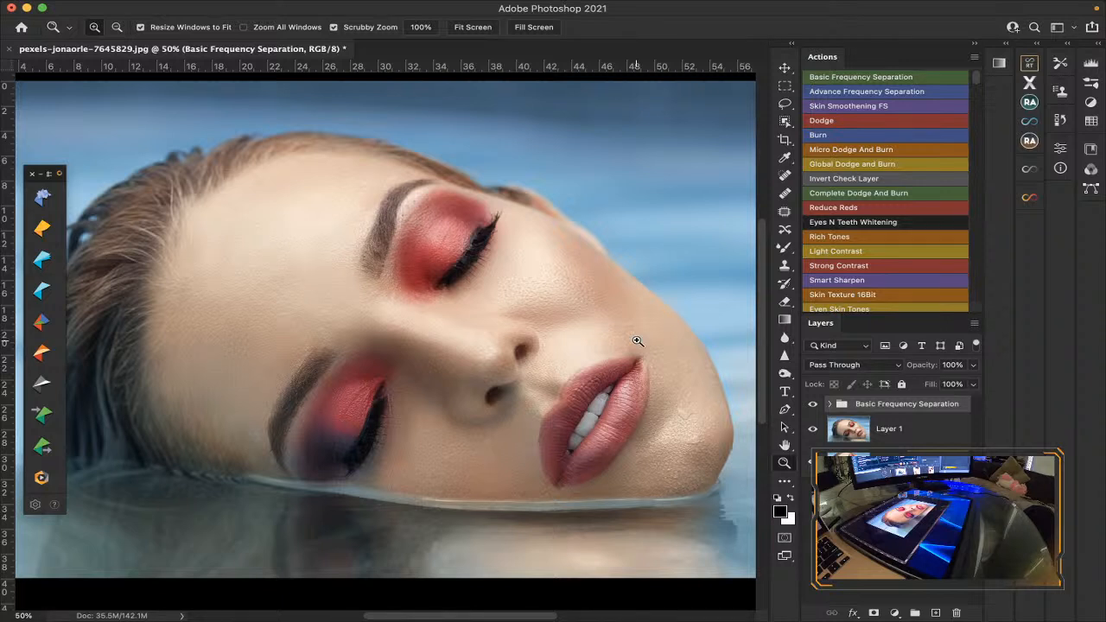
scroll(636, 341, up, 2)
scroll(637, 340, left, 2)
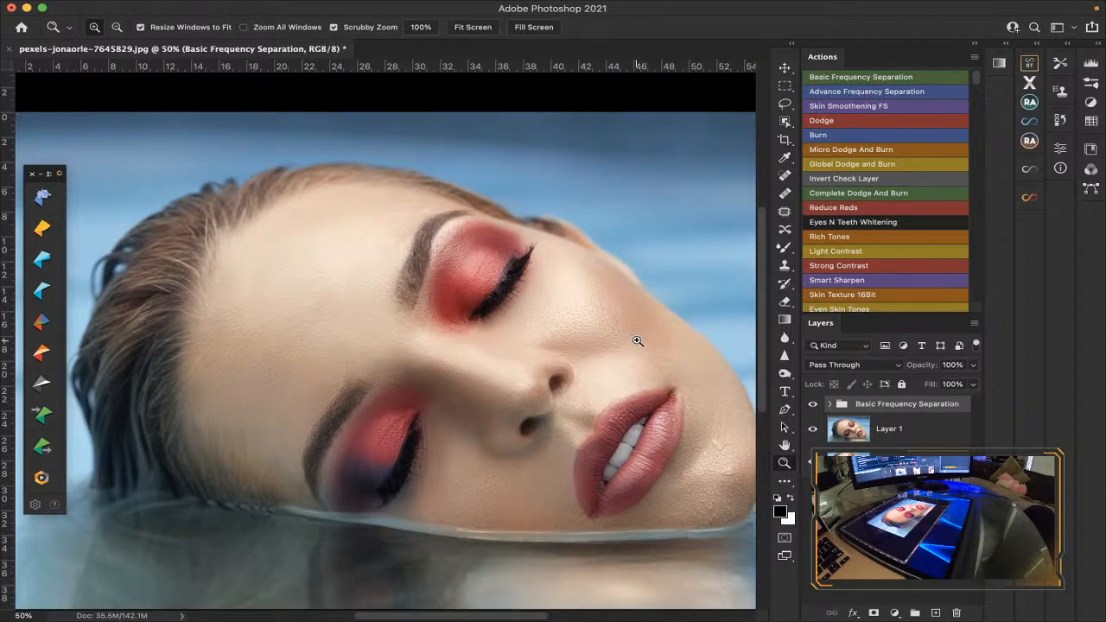
scroll(636, 340, right, 2)
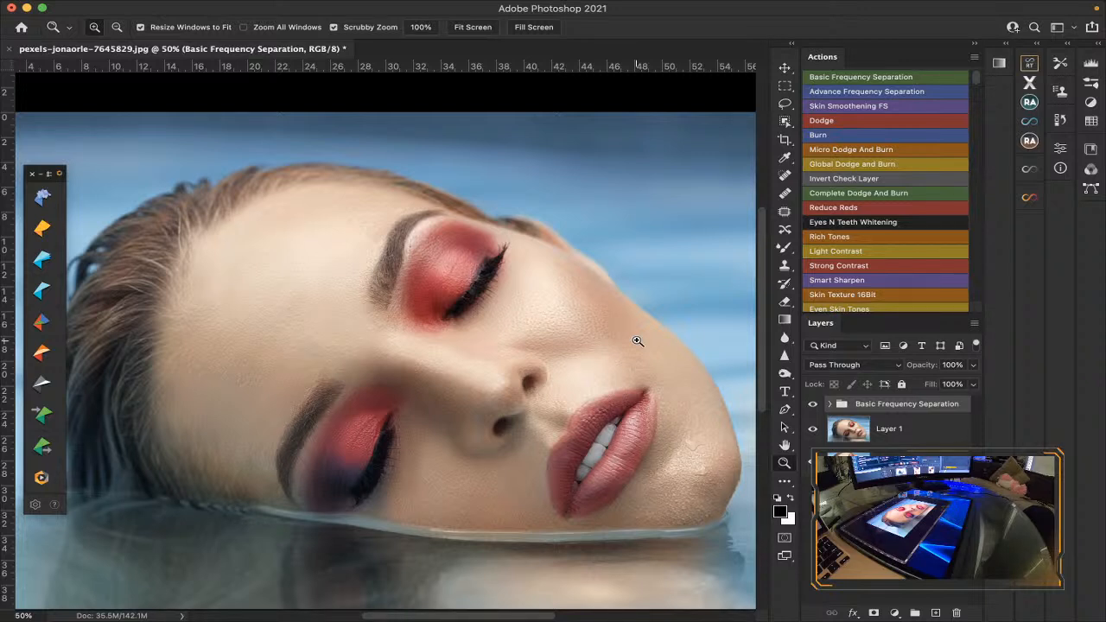
key(alt)
key(alt+shift+super+e)
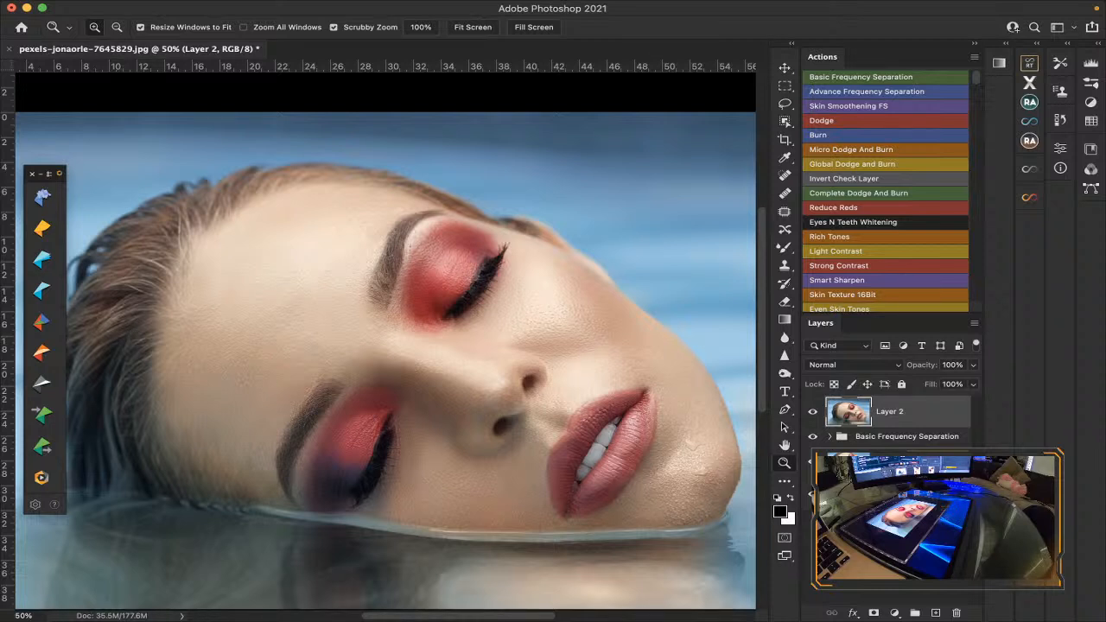
key(super+Tab)
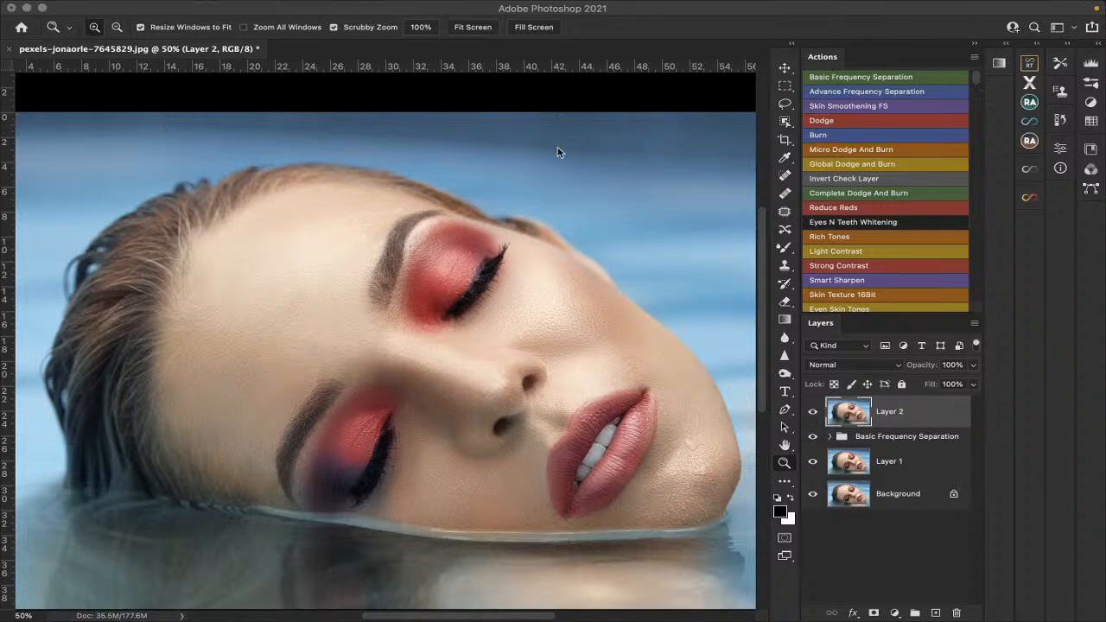
scroll(569, 154, left, 3)
scroll(568, 154, down, 1)
scroll(568, 158, right, 3)
scroll(569, 158, up, 1)
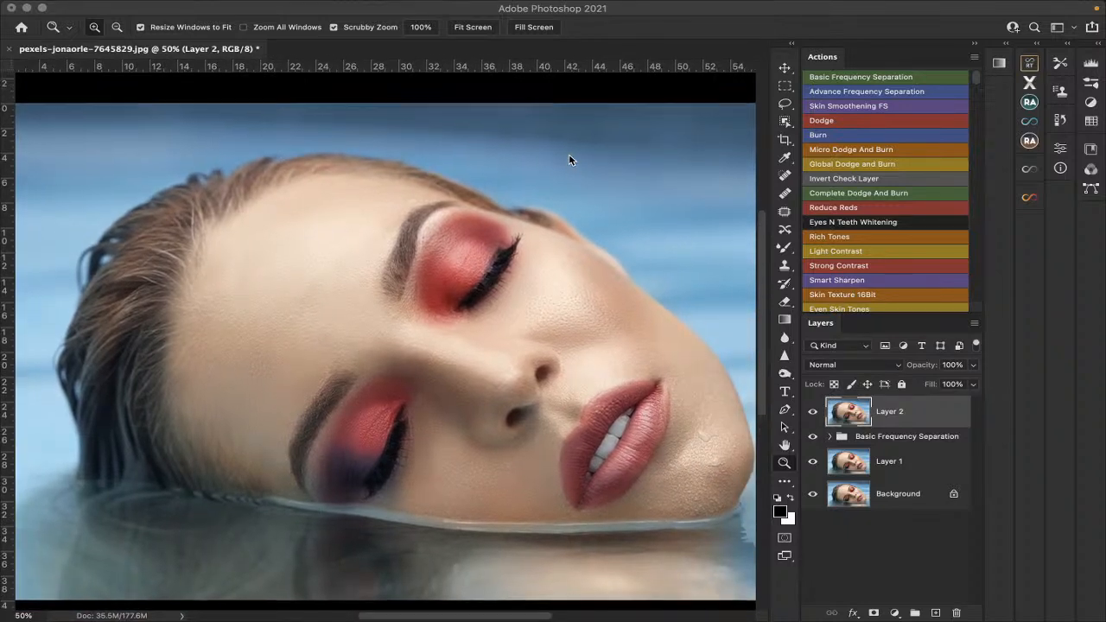
scroll(569, 159, down, 1)
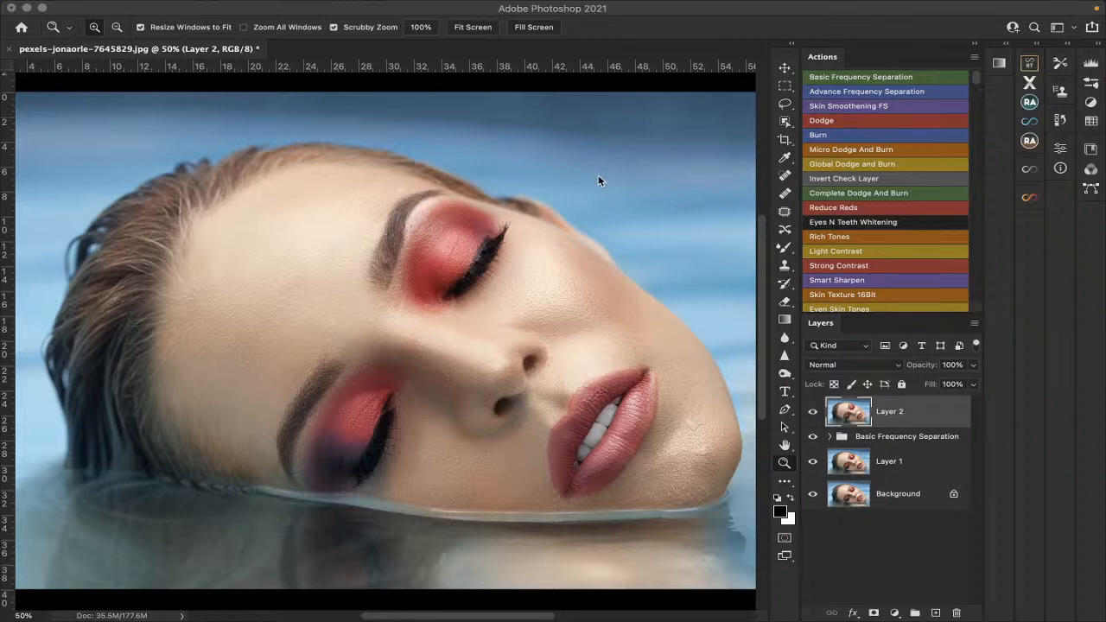
click(1037, 44)
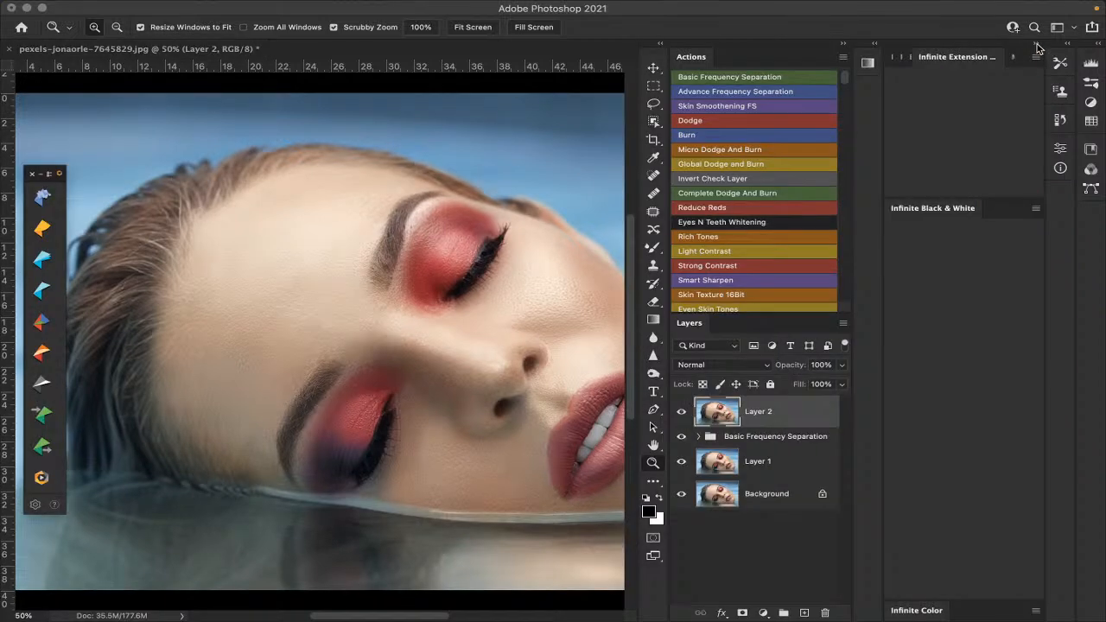
click(1037, 45)
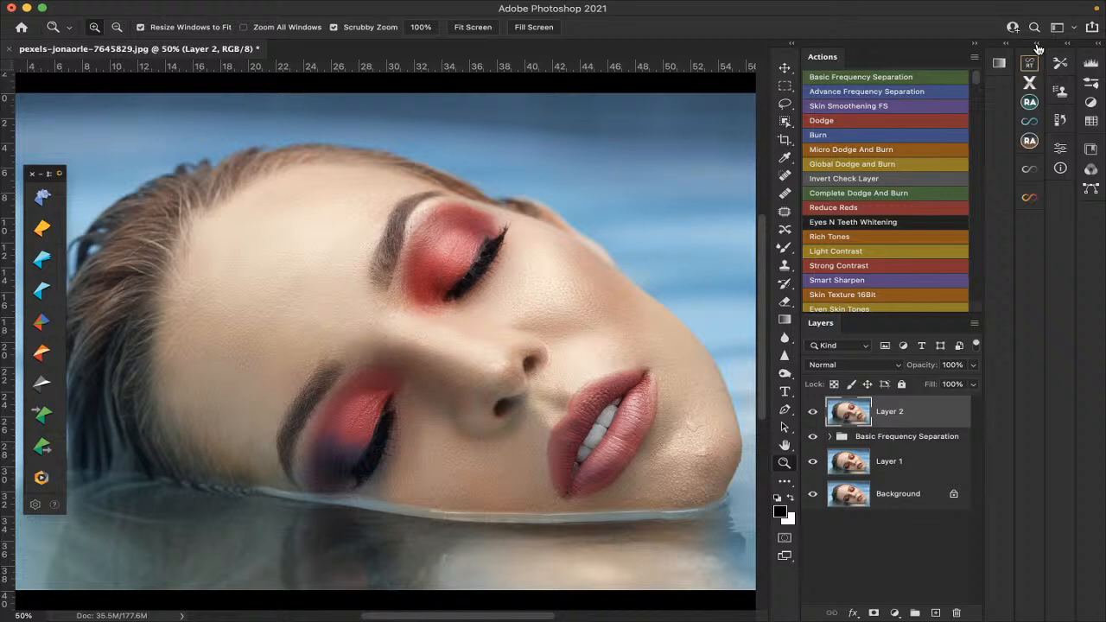
Create an Infinite Color grade at Medium intensity above the stamped Layer 2.
click(1029, 200)
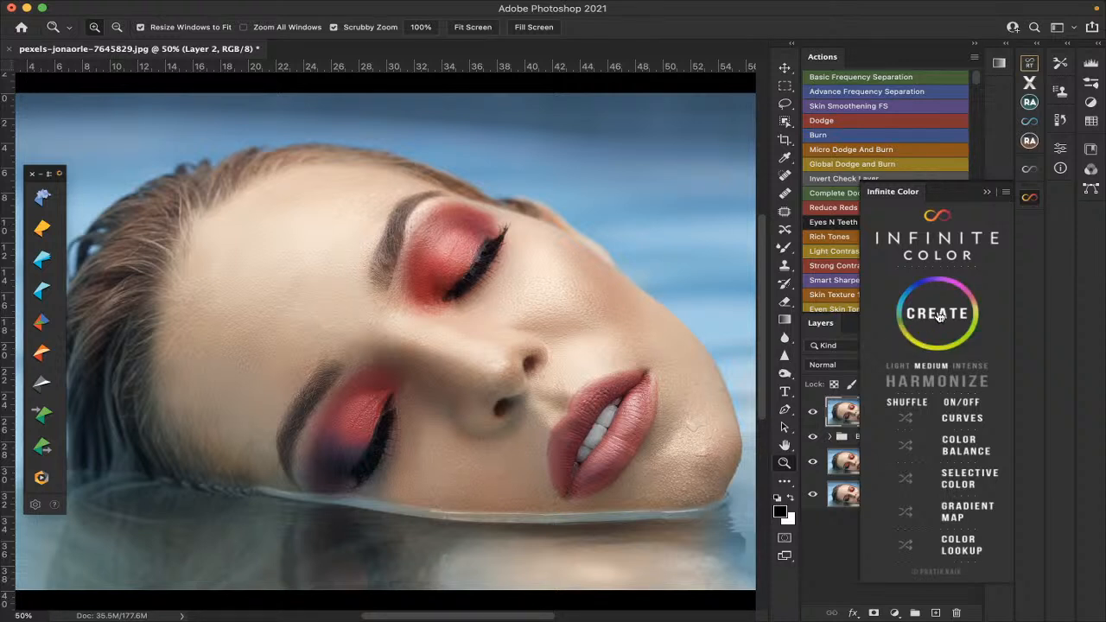
click(940, 316)
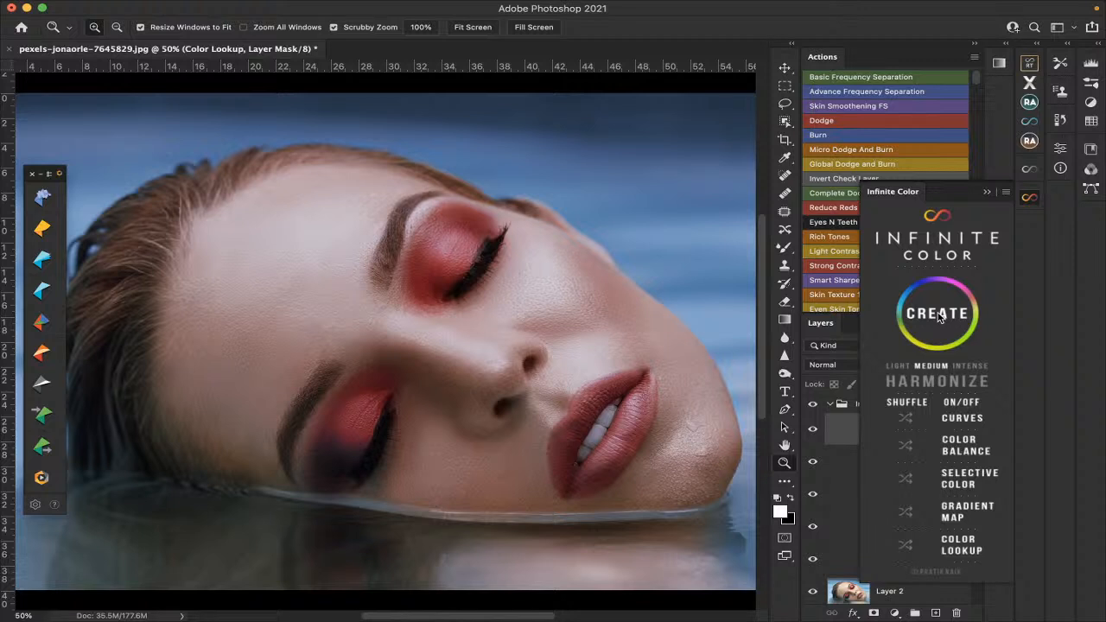
click(987, 193)
Look through the adjustment layers in the Infinite Color group and examine the settings of its Curves layer.
scroll(900, 440, down, 3)
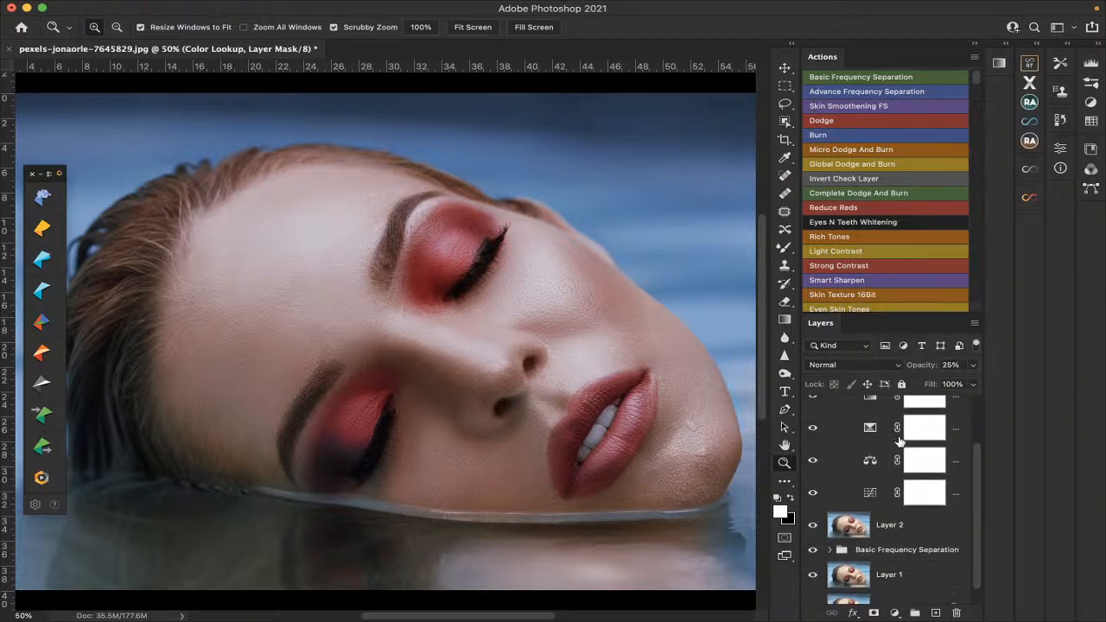
scroll(899, 440, up, 2)
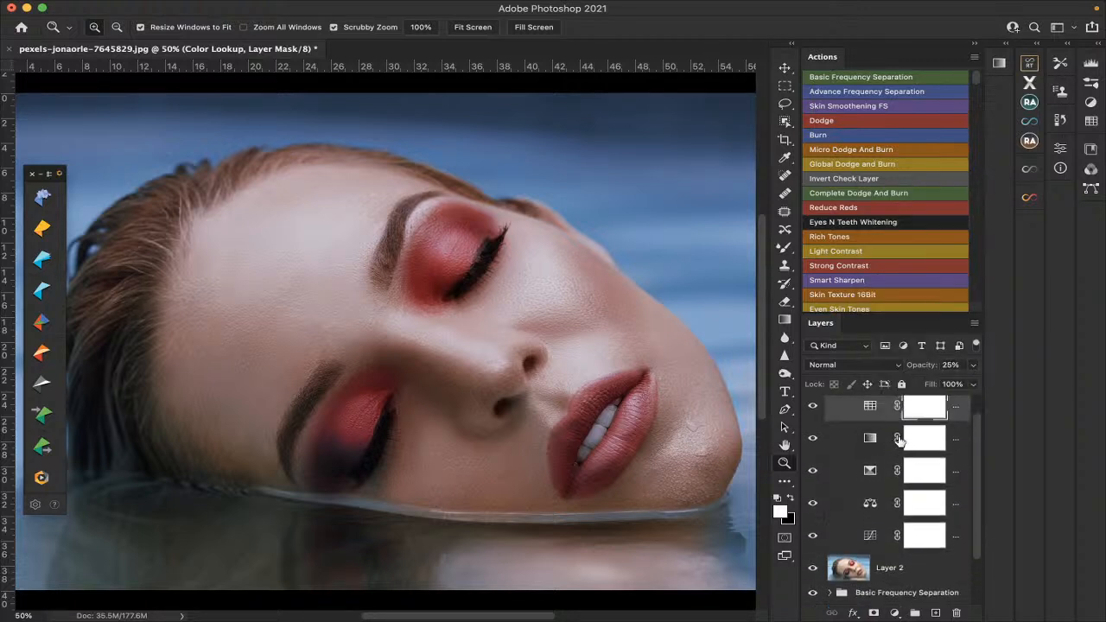
double_click(870, 536)
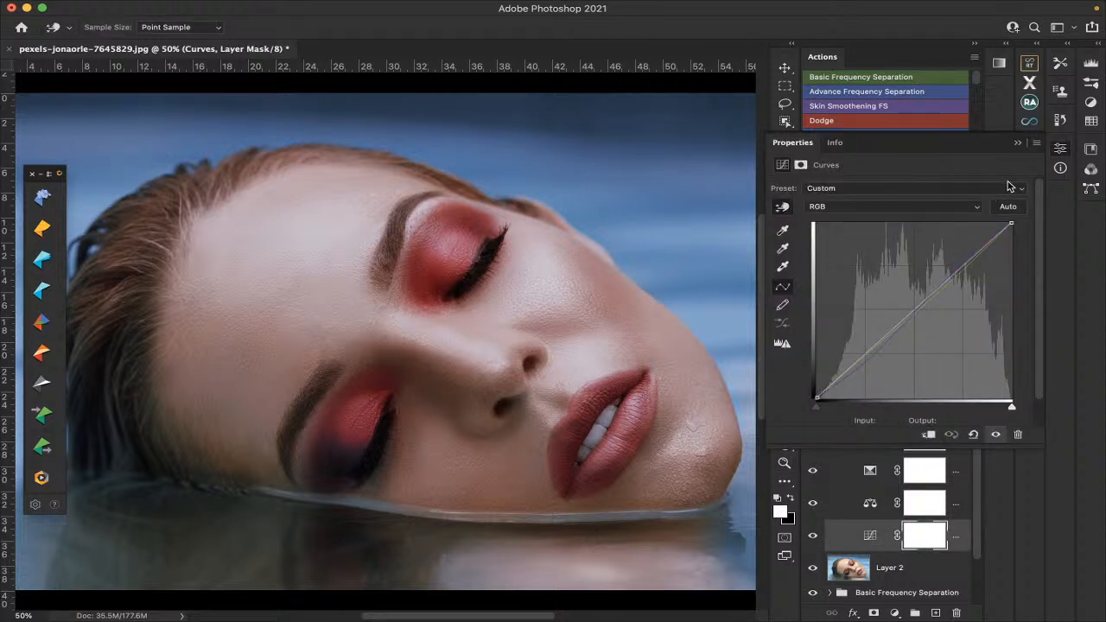
click(1020, 146)
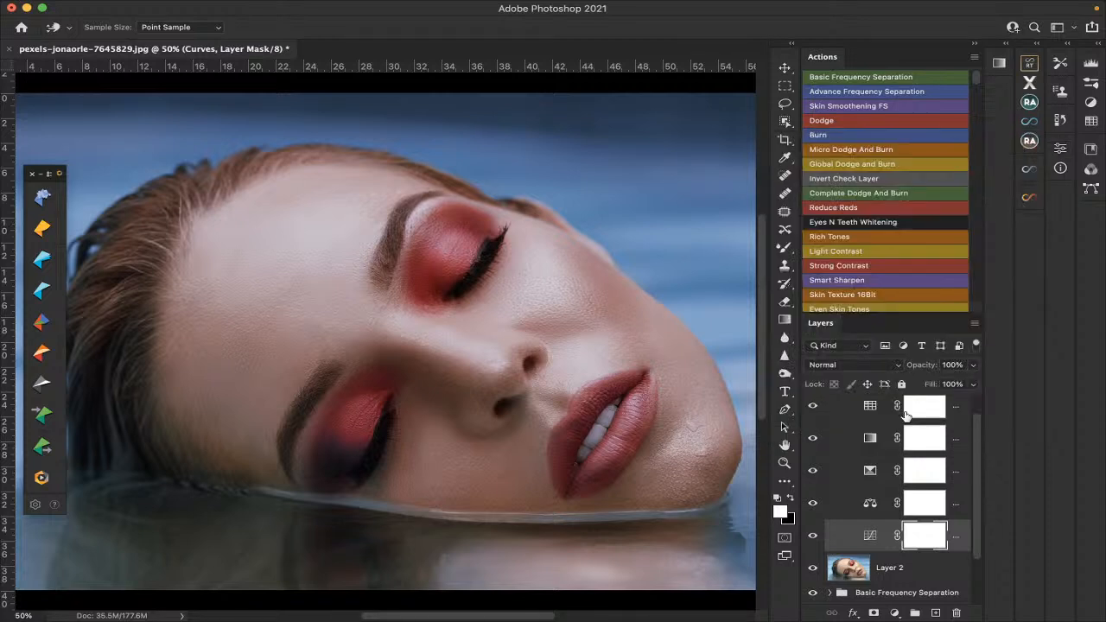
scroll(873, 450, up, 2)
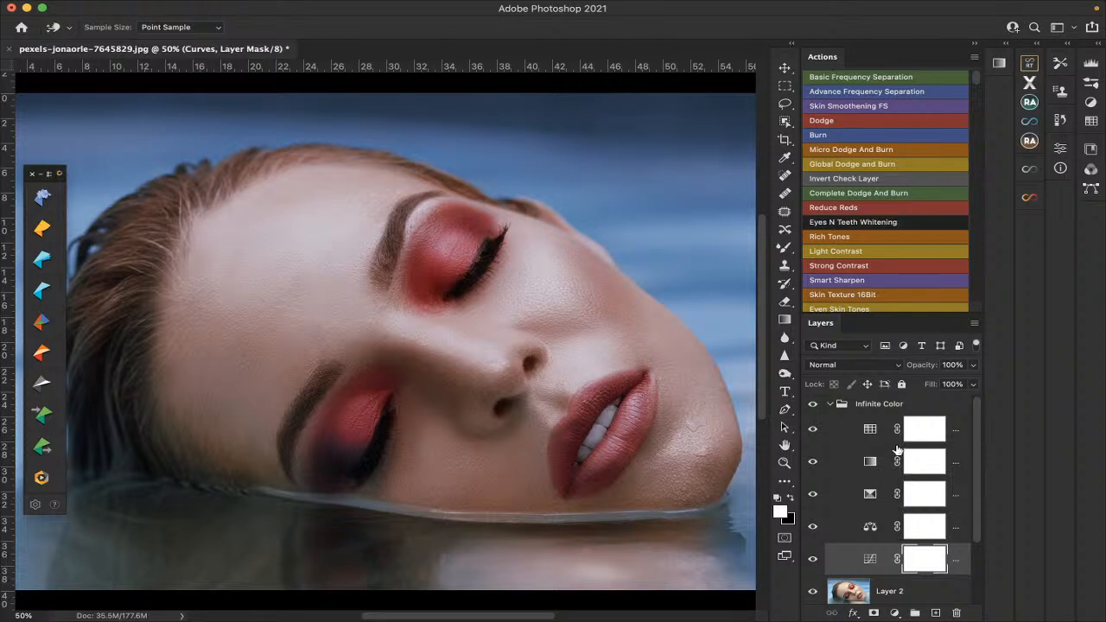
Compare the portrait with and without the collapsed Infinite Color group, and set the group's opacity to 60%.
click(829, 405)
click(813, 405)
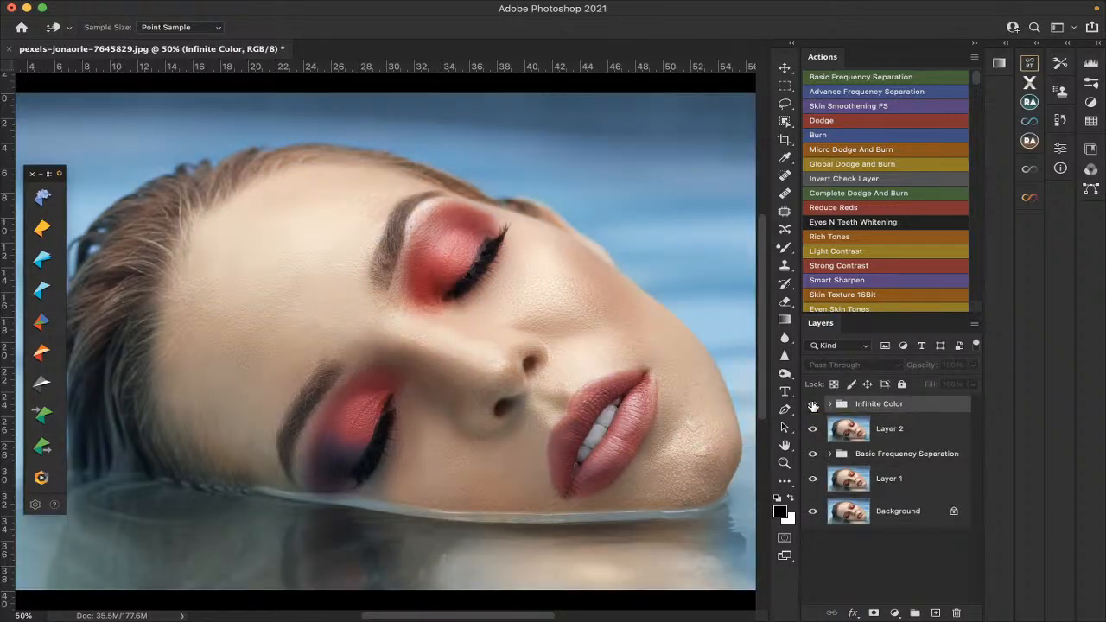
click(813, 405)
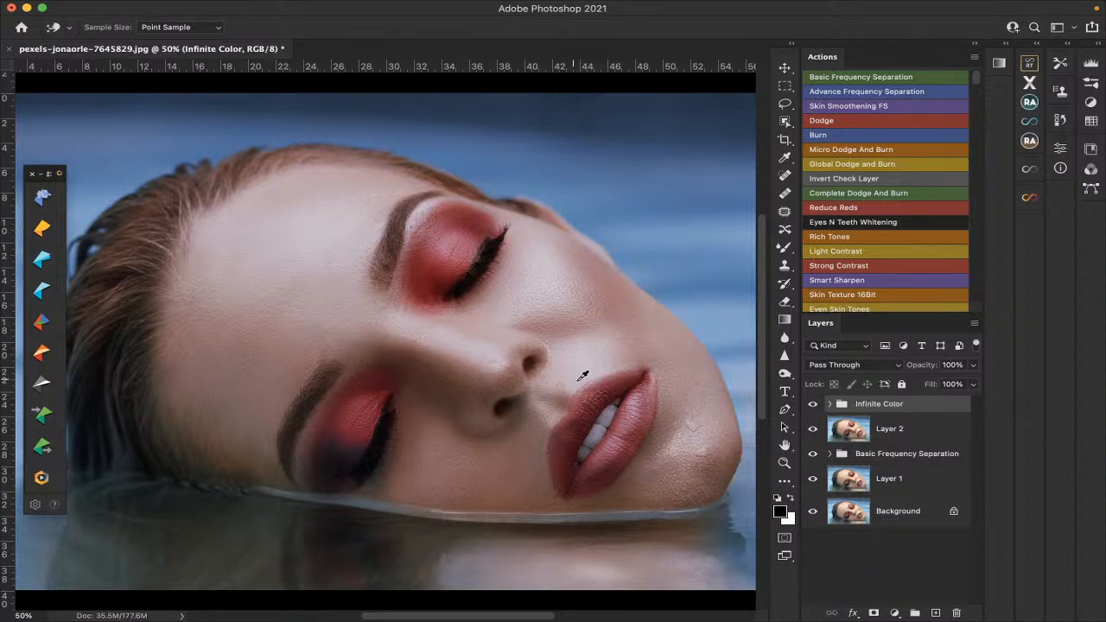
click(973, 365)
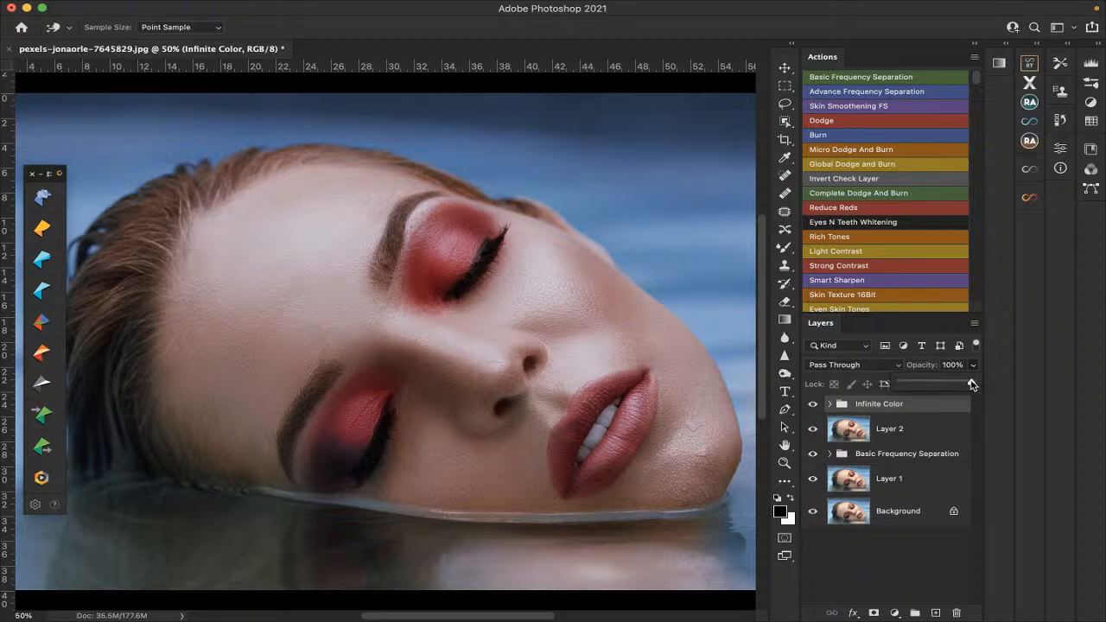
drag(971, 382, 944, 383)
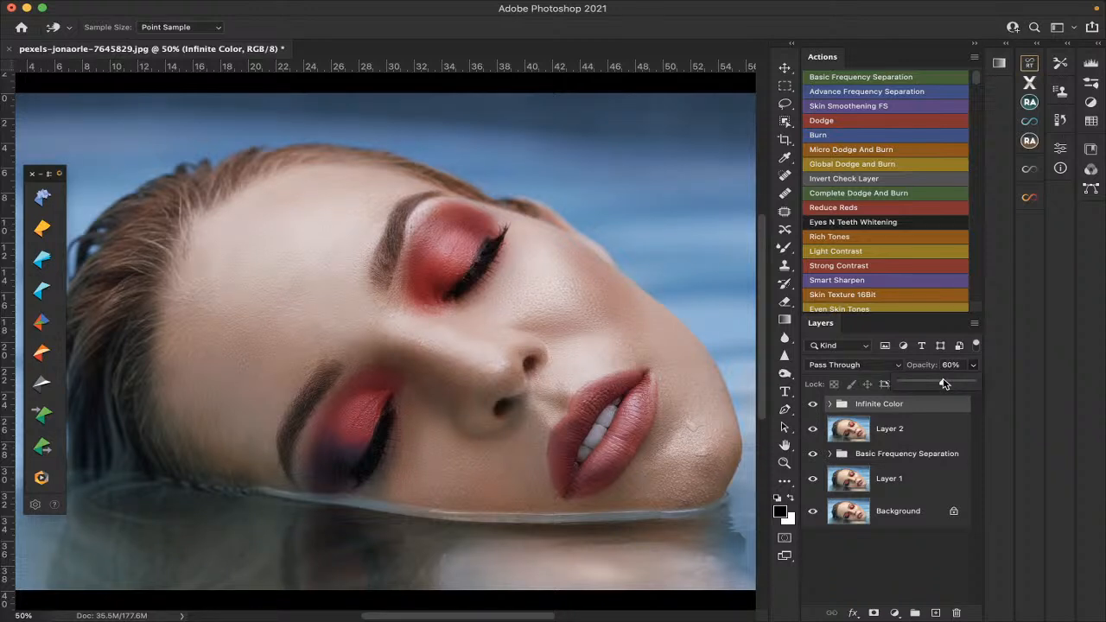
Compare the whole portrait with and without the softened Infinite Color grade.
click(812, 405)
click(812, 406)
scroll(633, 483, down, 3)
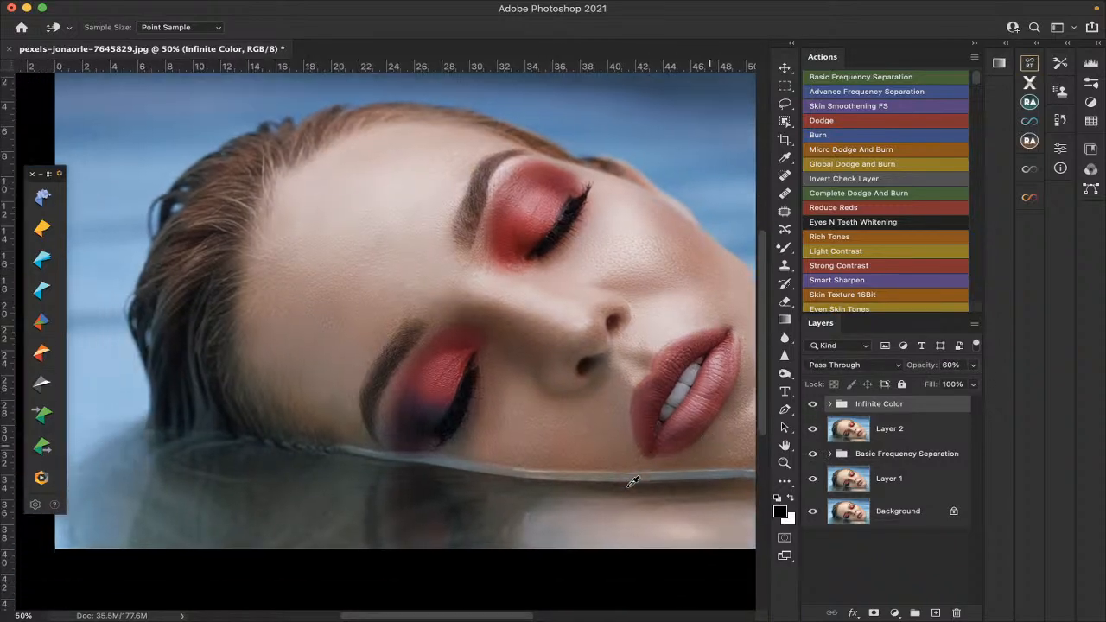
scroll(632, 484, up, 2)
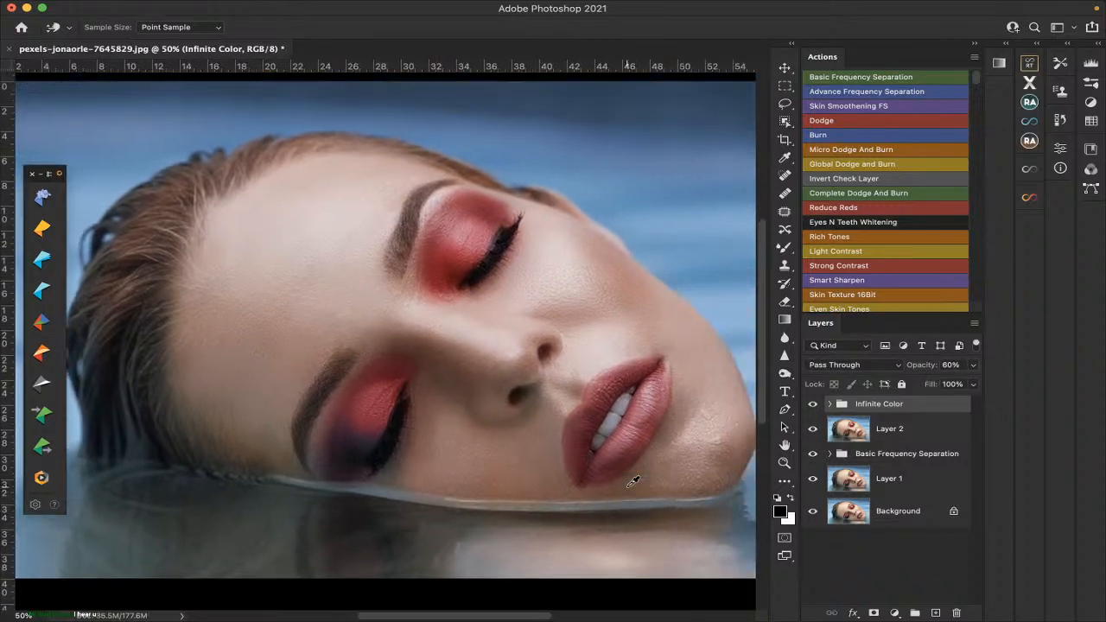
click(812, 406)
click(812, 406)
scroll(594, 429, up, 2)
scroll(594, 429, right, 2)
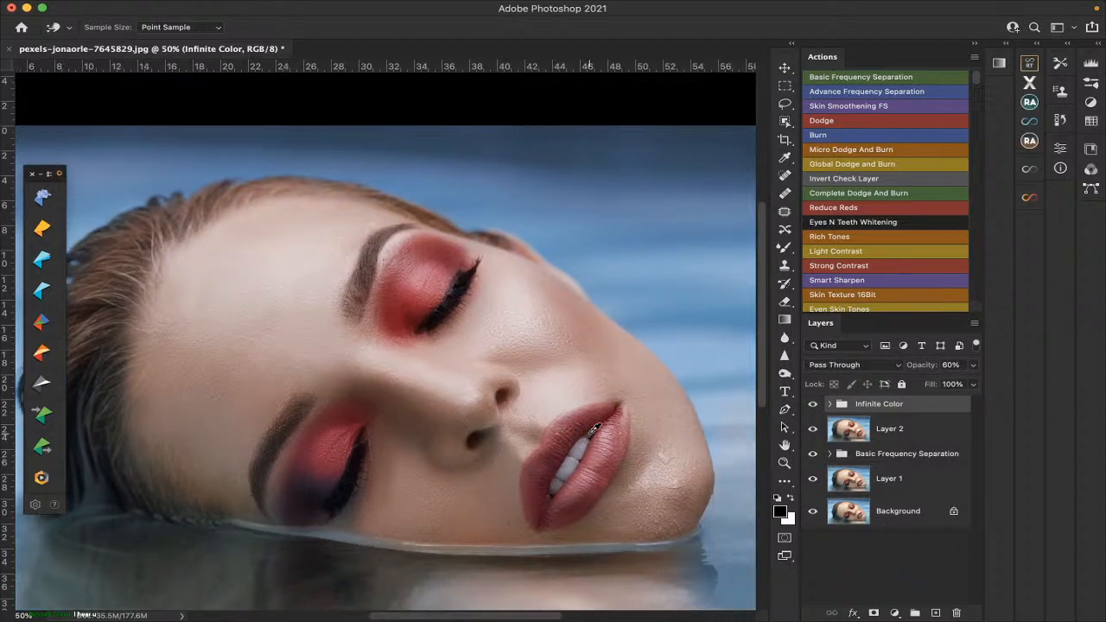
scroll(594, 429, left, 2)
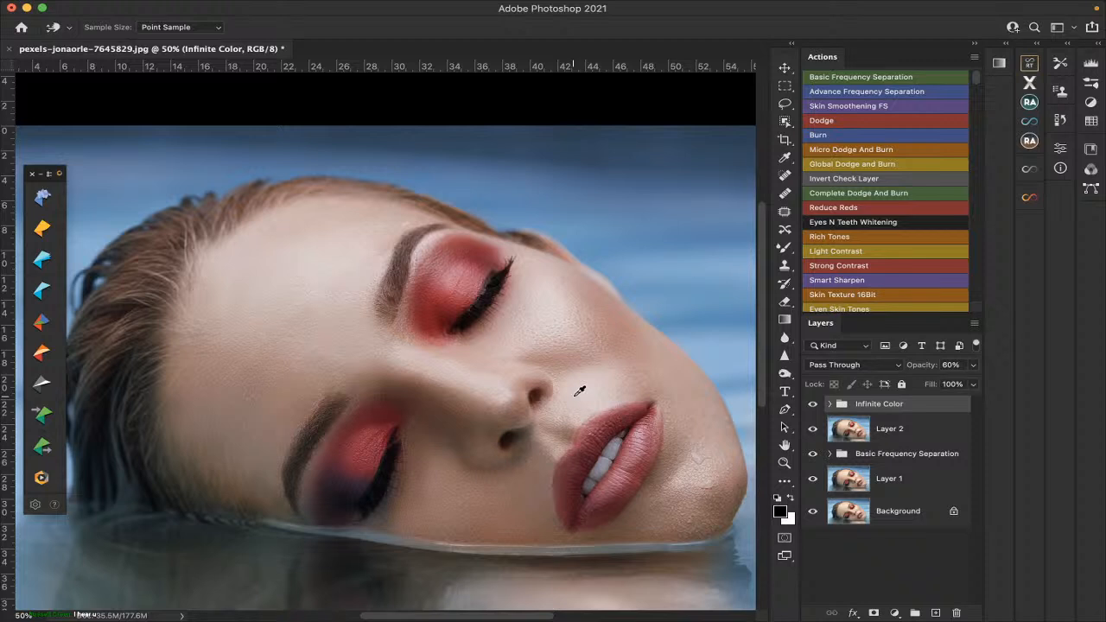
scroll(579, 391, down, 1)
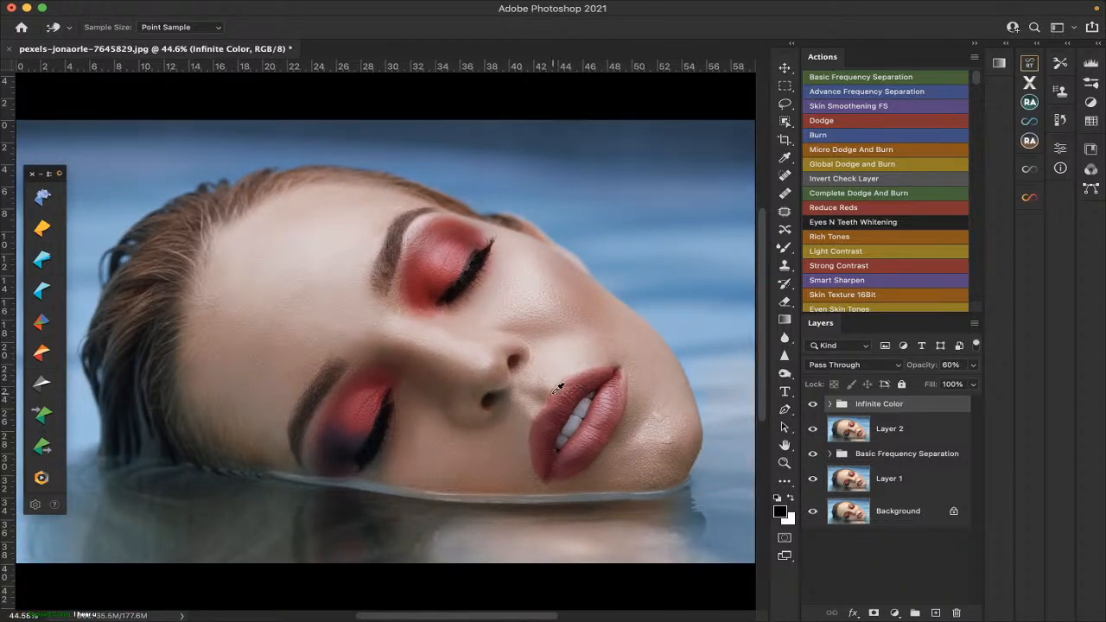
scroll(558, 386, left, 3)
scroll(558, 385, up, 2)
scroll(562, 389, right, 4)
scroll(558, 390, down, 1)
scroll(559, 387, left, 2)
scroll(560, 387, up, 1)
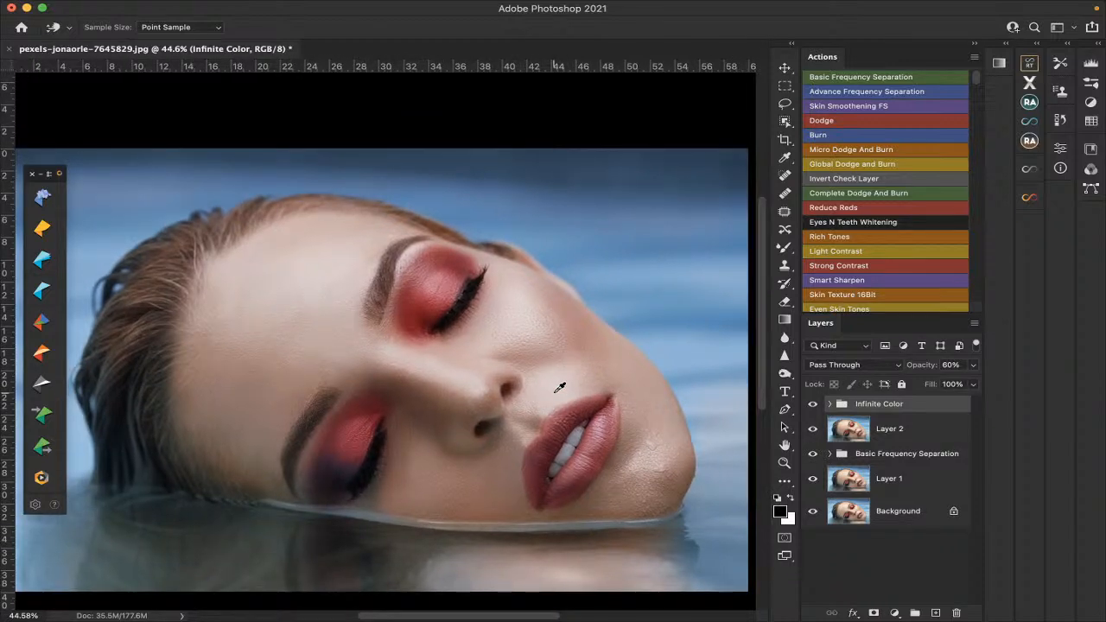
scroll(559, 387, down, 1)
scroll(559, 387, up, 2)
scroll(559, 387, left, 2)
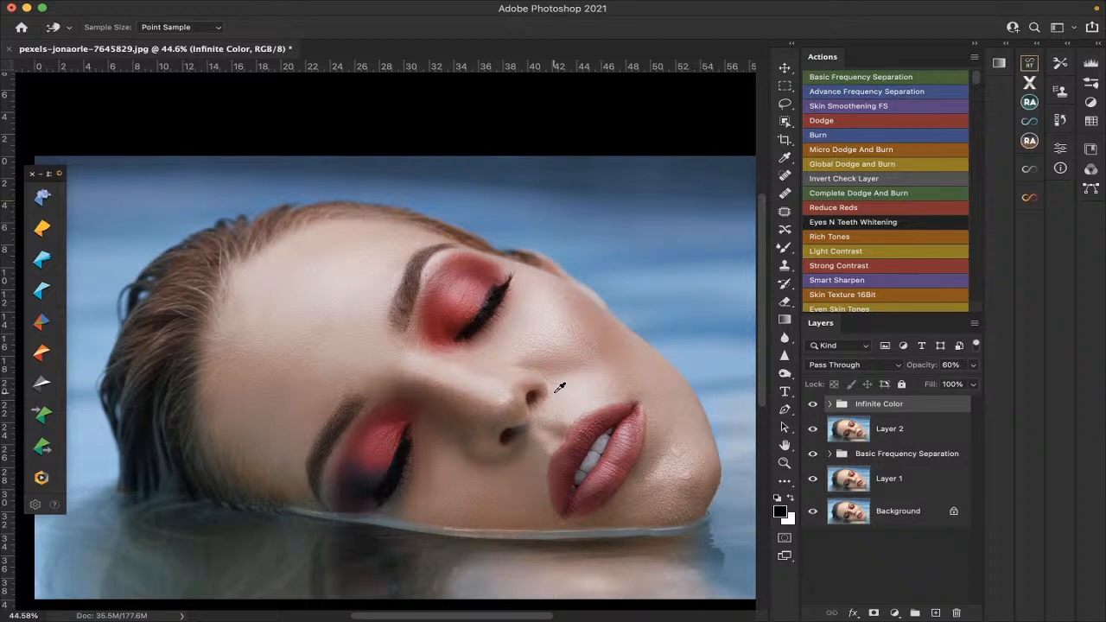
scroll(560, 387, down, 1)
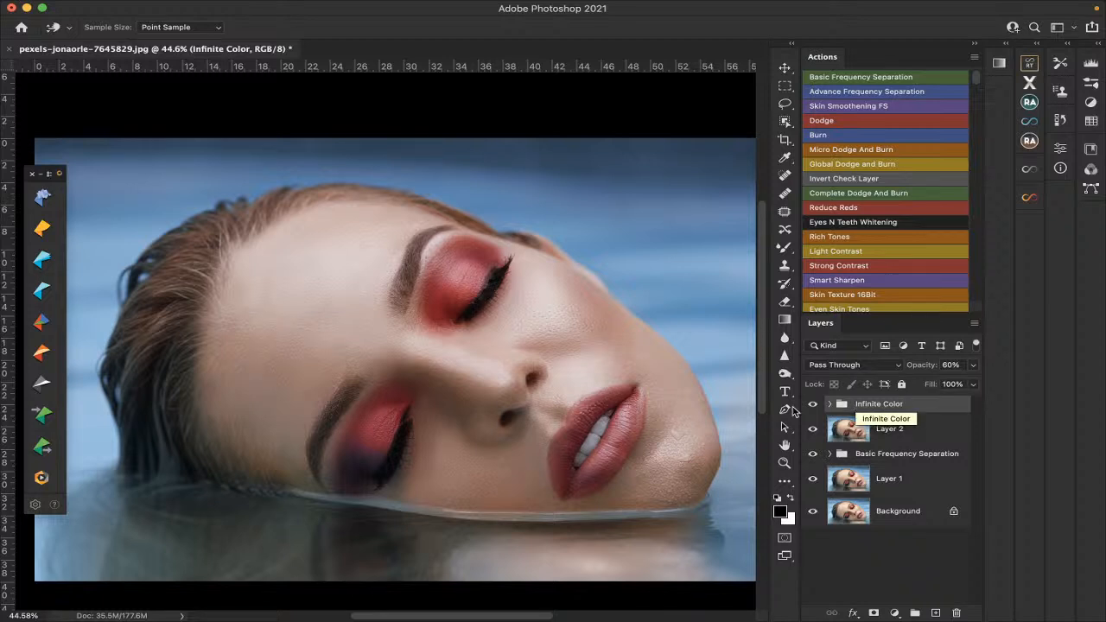
Examine the lips, teeth and nose at 200% magnification, and return to a view of the whole graded portrait.
click(784, 463)
drag(578, 457, 580, 461)
scroll(581, 461, right, 2)
scroll(580, 461, up, 2)
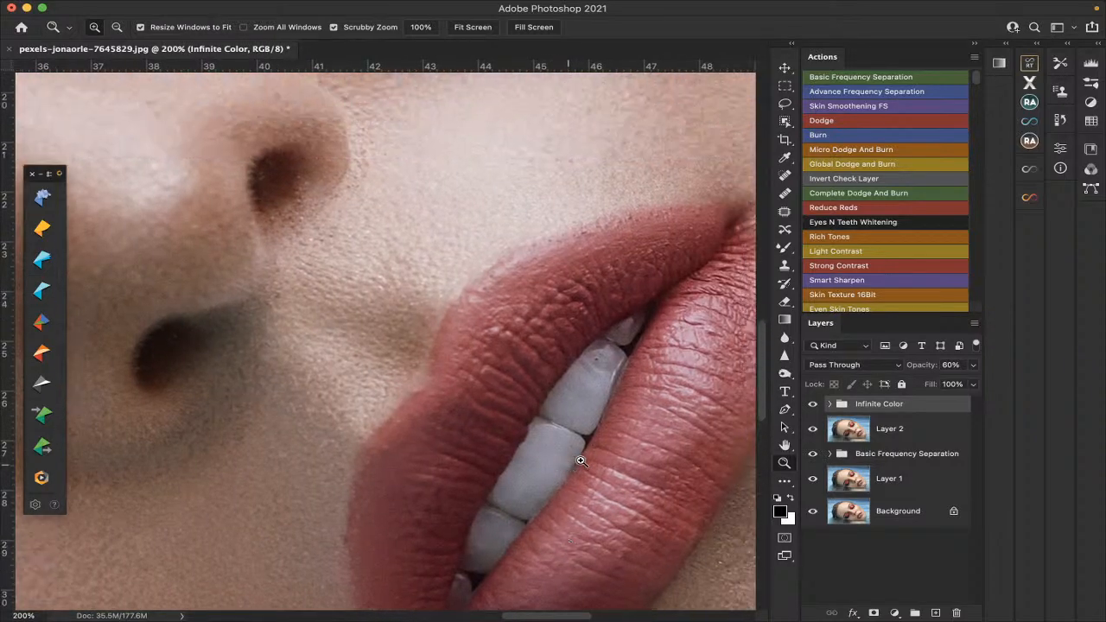
scroll(580, 460, left, 3)
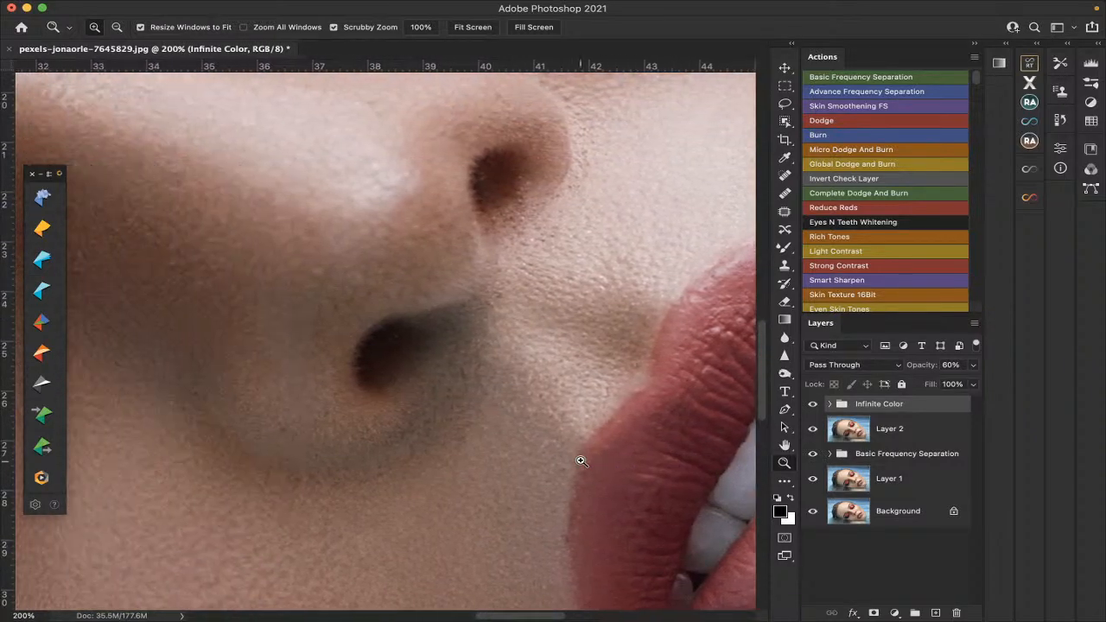
scroll(580, 461, up, 2)
scroll(581, 461, down, 3)
scroll(581, 460, down, 5)
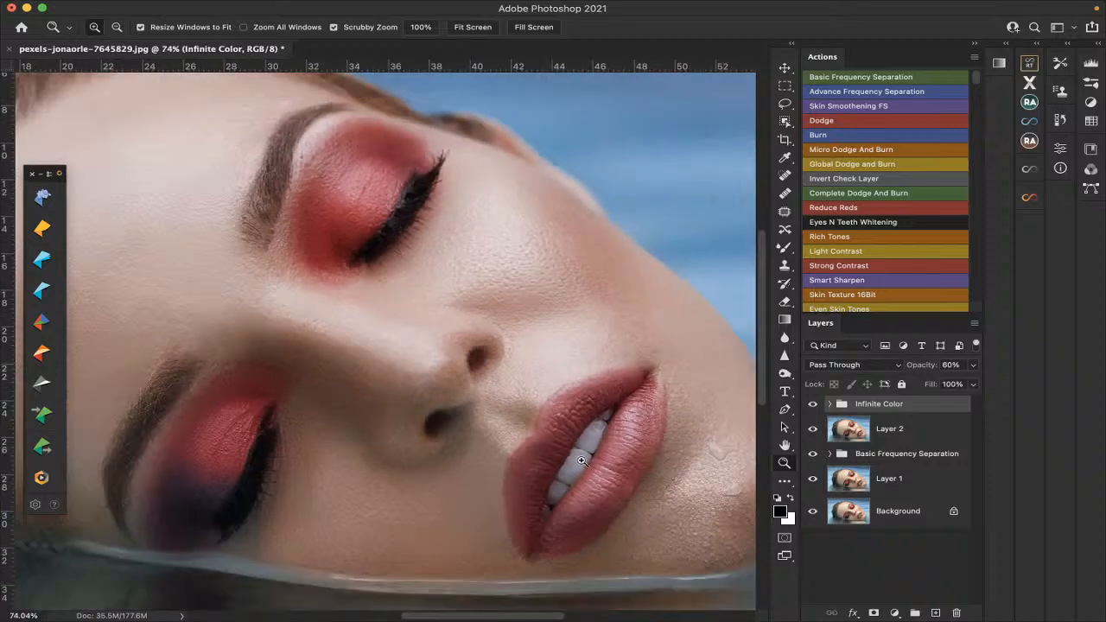
scroll(485, 434, up, 1)
scroll(485, 433, up, 2)
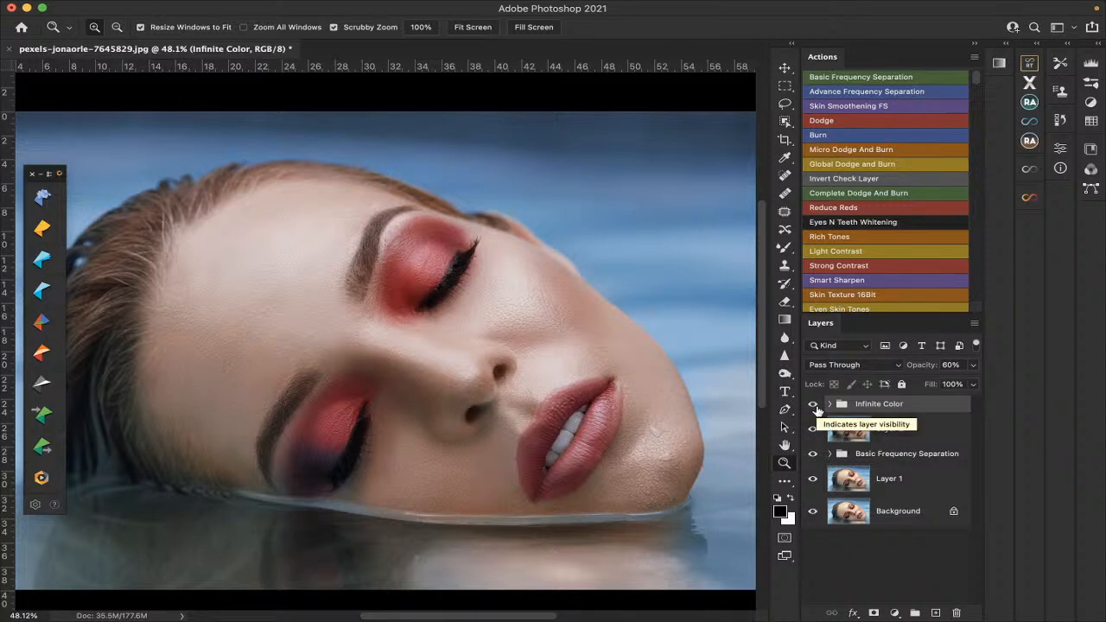
Stamp all visible layers into a new layer above the Infinite Color group.
key(alt)
key(super+shift+alt+n)
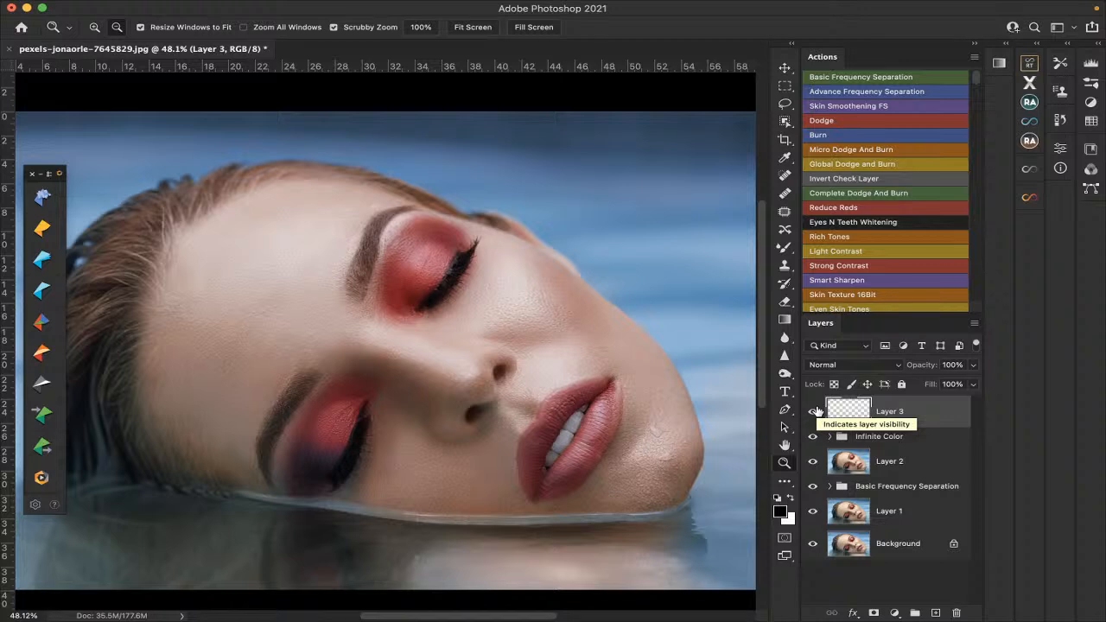
key(super+shift+alt+e)
Run the DnB Rome action to add a dodge and burn group above the stamped Layer 3.
scroll(909, 294, down, 5)
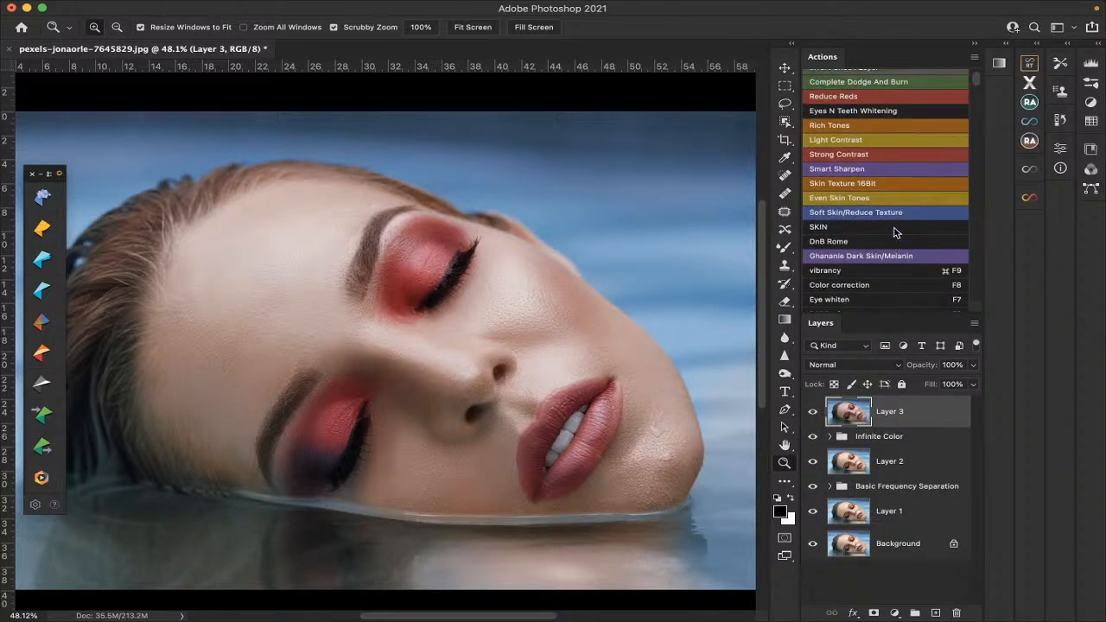
scroll(895, 232, down, 4)
scroll(895, 234, up, 6)
scroll(895, 232, up, 3)
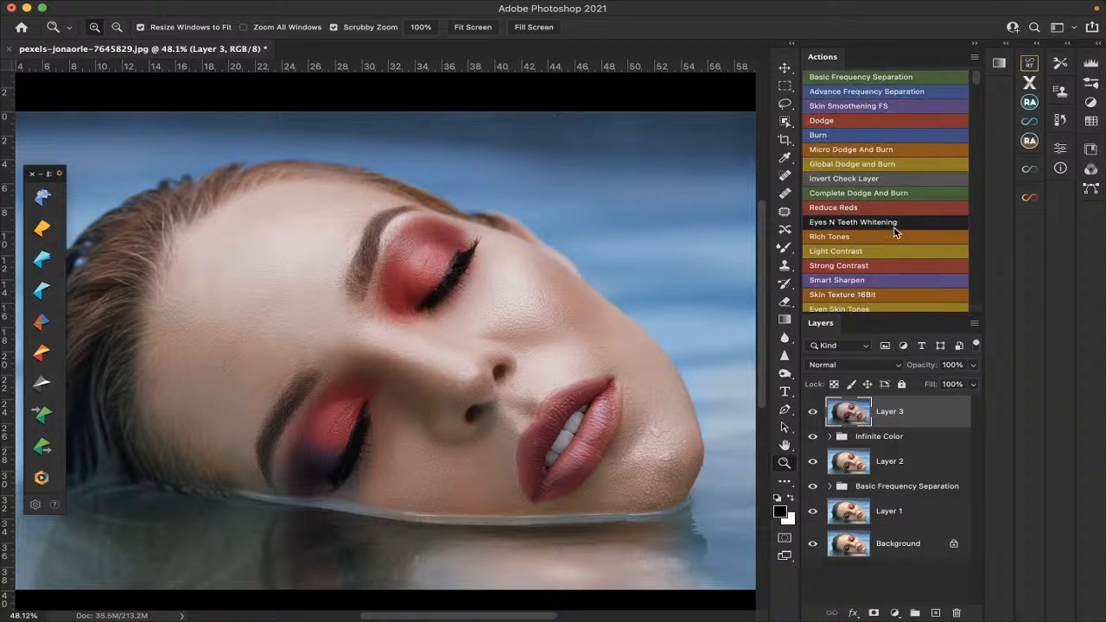
scroll(906, 216, down, 4)
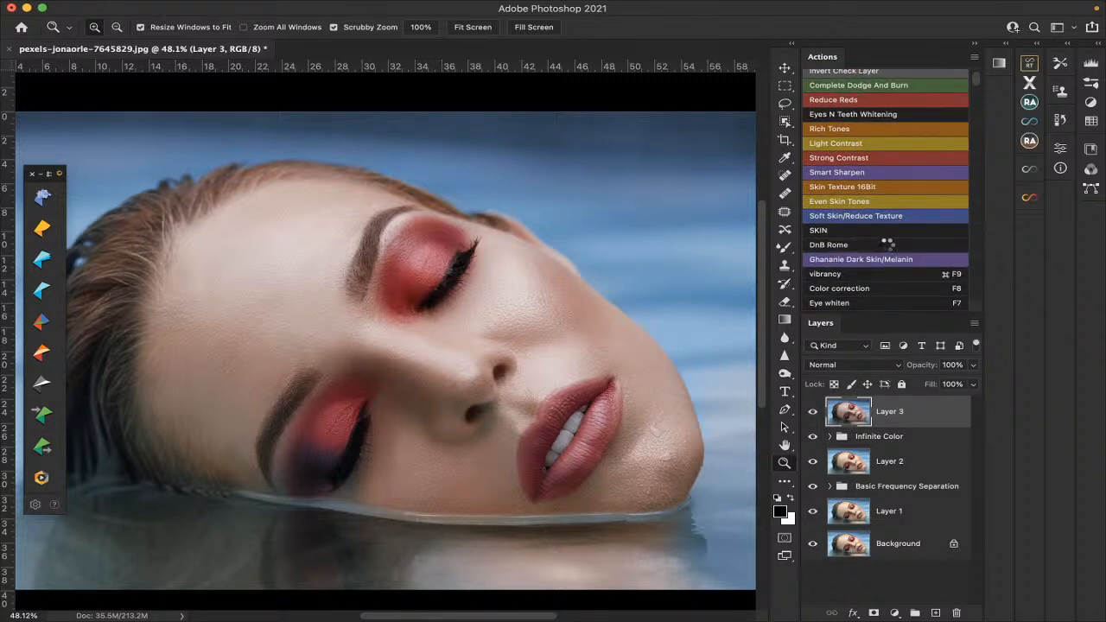
click(885, 245)
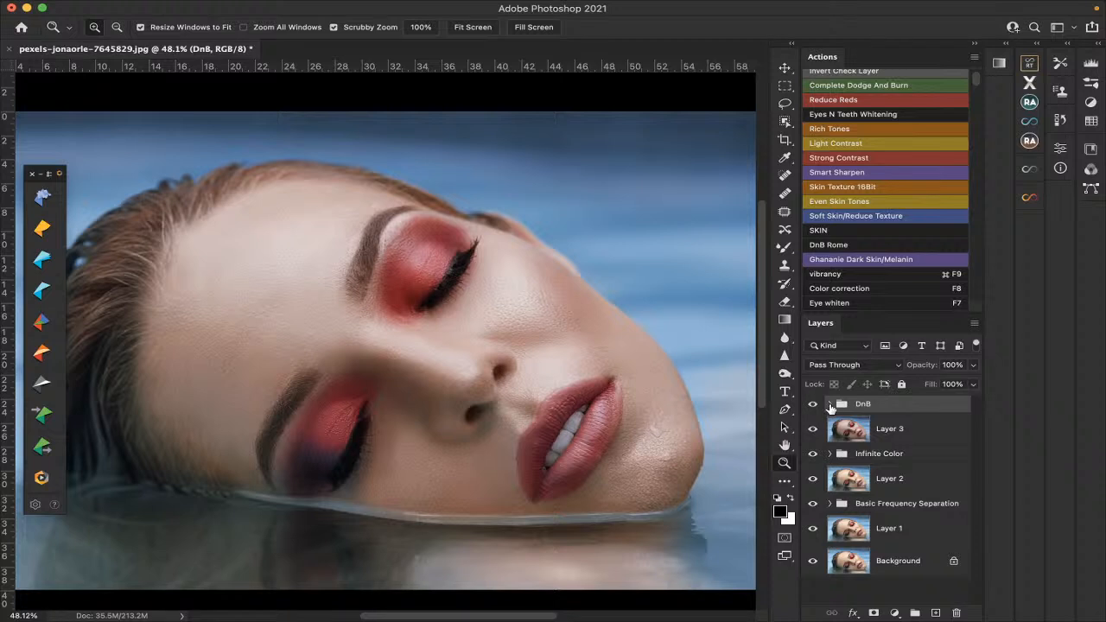
Expand the DnB group and examine the curve of its B adjustment layer.
click(829, 404)
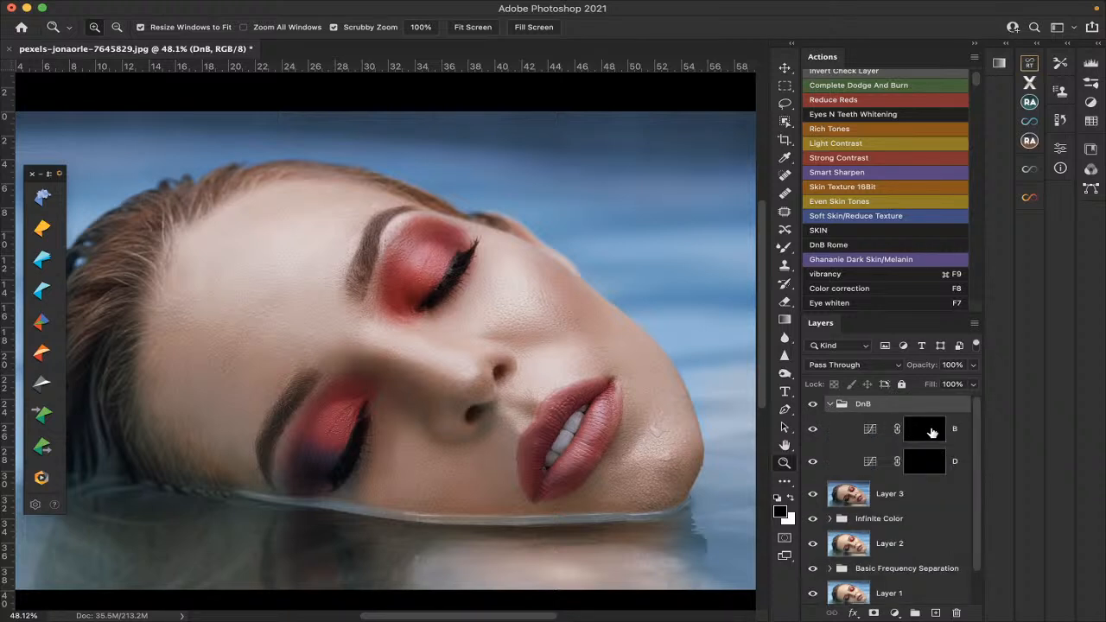
double_click(870, 434)
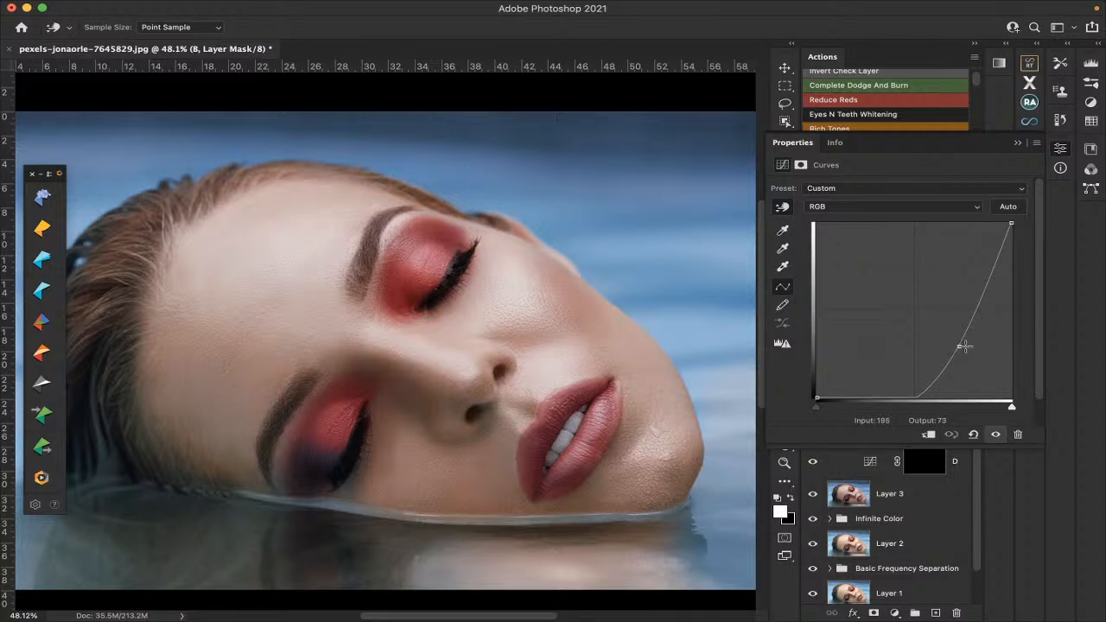
click(1019, 144)
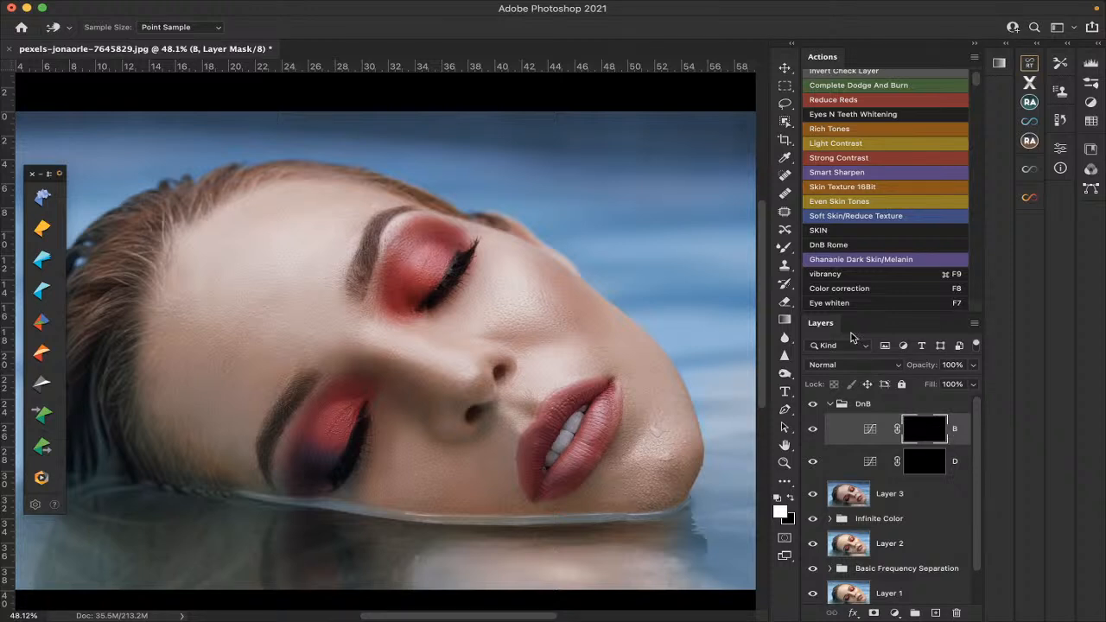
Paint white on the B layer mask with the Brush along both eyelid creases, the outer eye corners and the lip outline.
drag(785, 248, 822, 251)
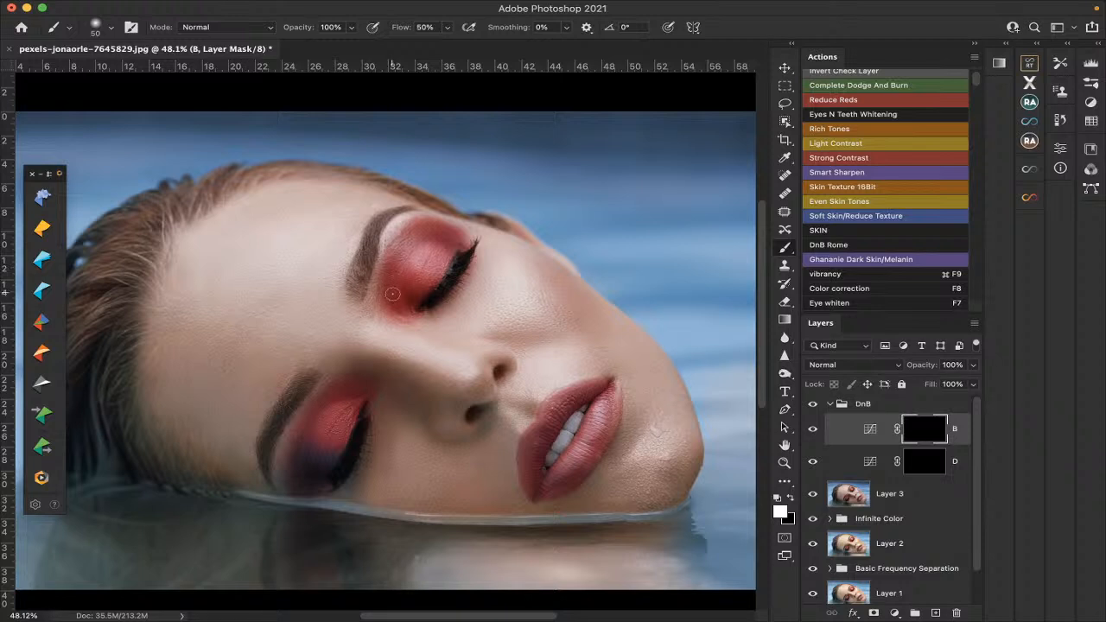
mouse_move(397, 299)
mouse_down()
mouse_move(387, 263)
mouse_move(399, 235)
mouse_move(445, 225)
mouse_up()
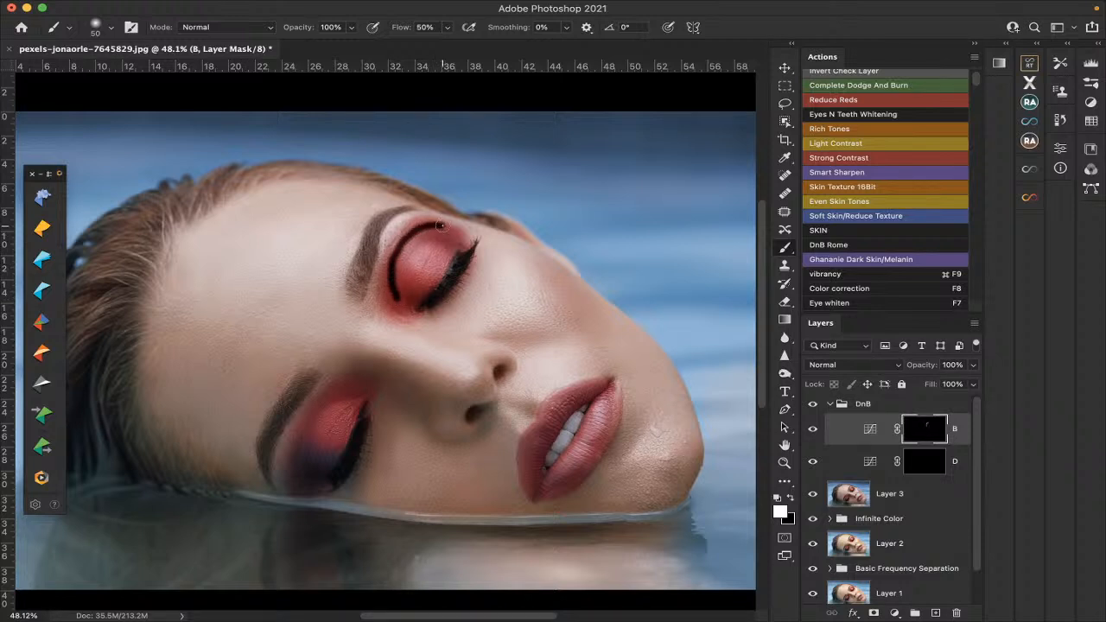
mouse_move(350, 386)
mouse_down()
mouse_move(288, 439)
mouse_move(296, 489)
mouse_move(329, 460)
mouse_move(316, 451)
mouse_up()
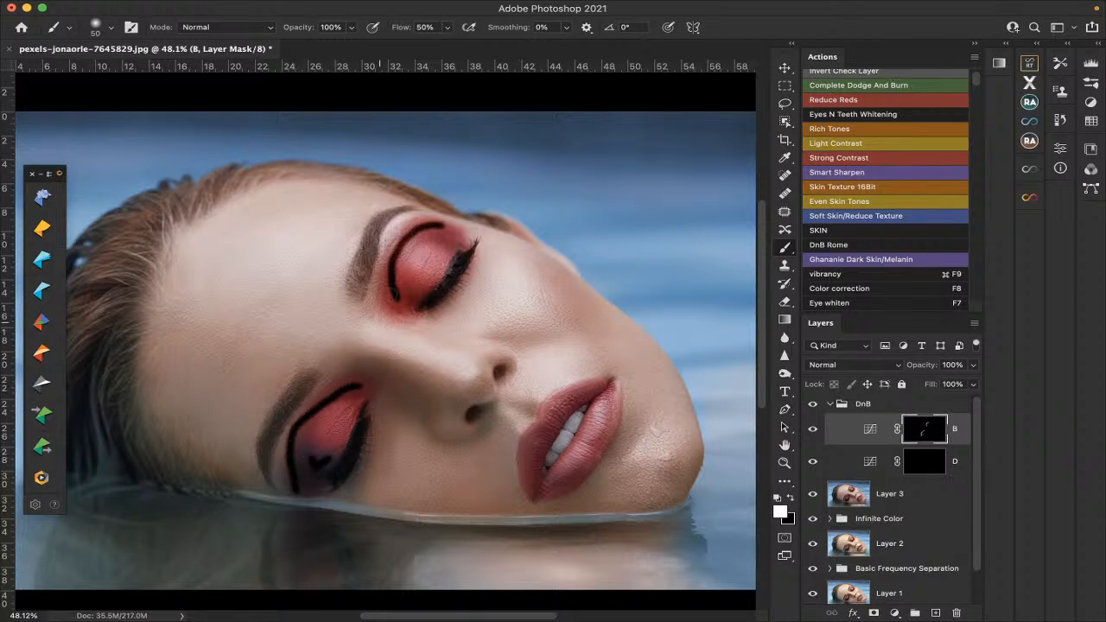
drag(434, 228, 458, 240)
mouse_move(610, 390)
mouse_down()
mouse_move(594, 465)
mouse_move(548, 496)
mouse_move(533, 466)
mouse_move(527, 488)
mouse_move(527, 441)
mouse_move(567, 392)
mouse_move(609, 403)
mouse_up()
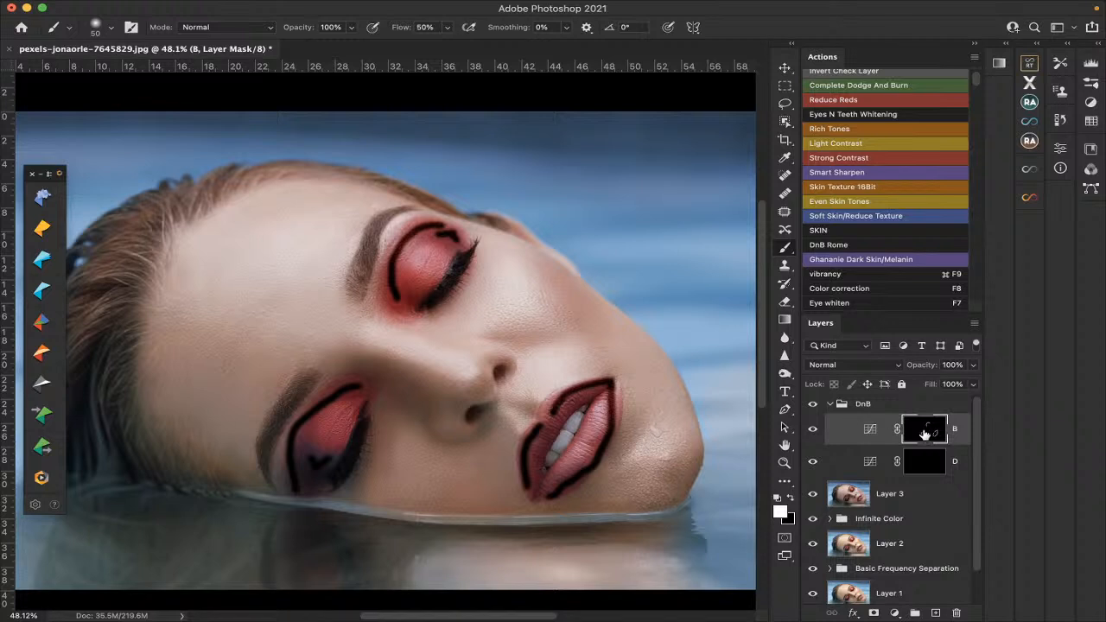
Feather the B layer mask by 49.7 px to blend the burn strokes.
double_click(925, 432)
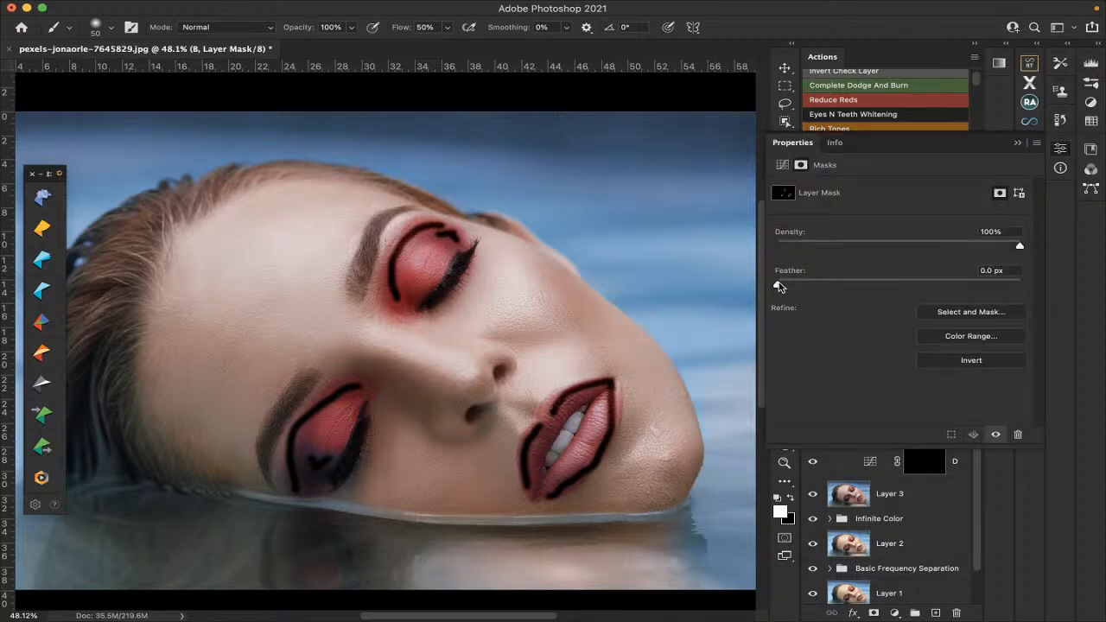
drag(778, 286, 913, 285)
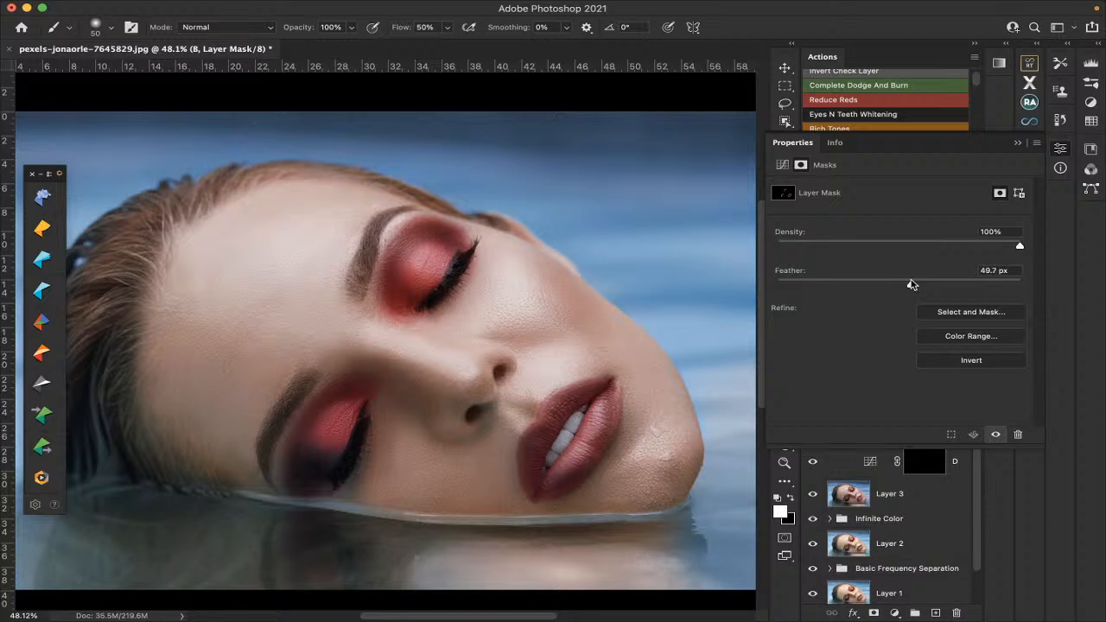
click(1017, 143)
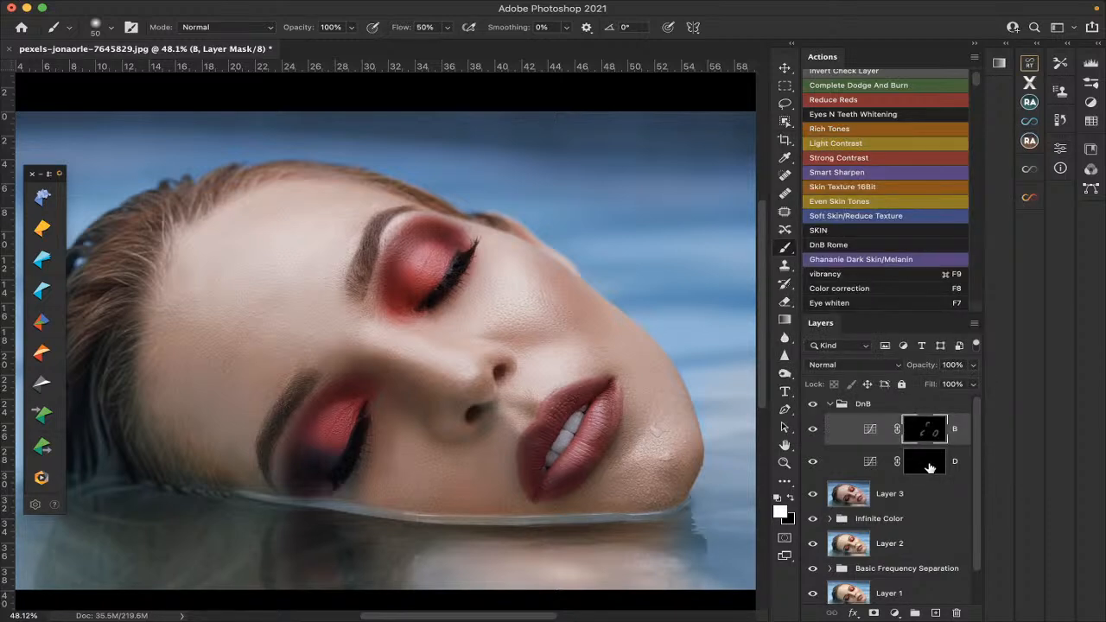
Paint white highlights on the D layer mask over the centers of both eyelids, the lips and the bridge of the nose.
click(929, 467)
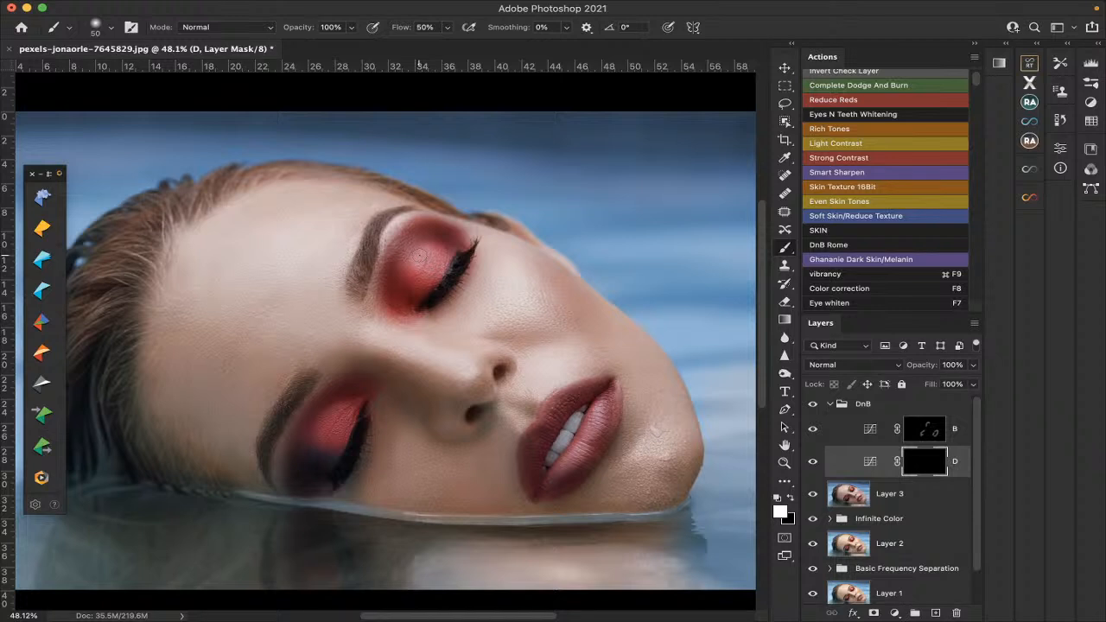
drag(415, 257, 432, 261)
mouse_move(317, 440)
mouse_down()
mouse_move(340, 438)
mouse_move(354, 412)
mouse_up()
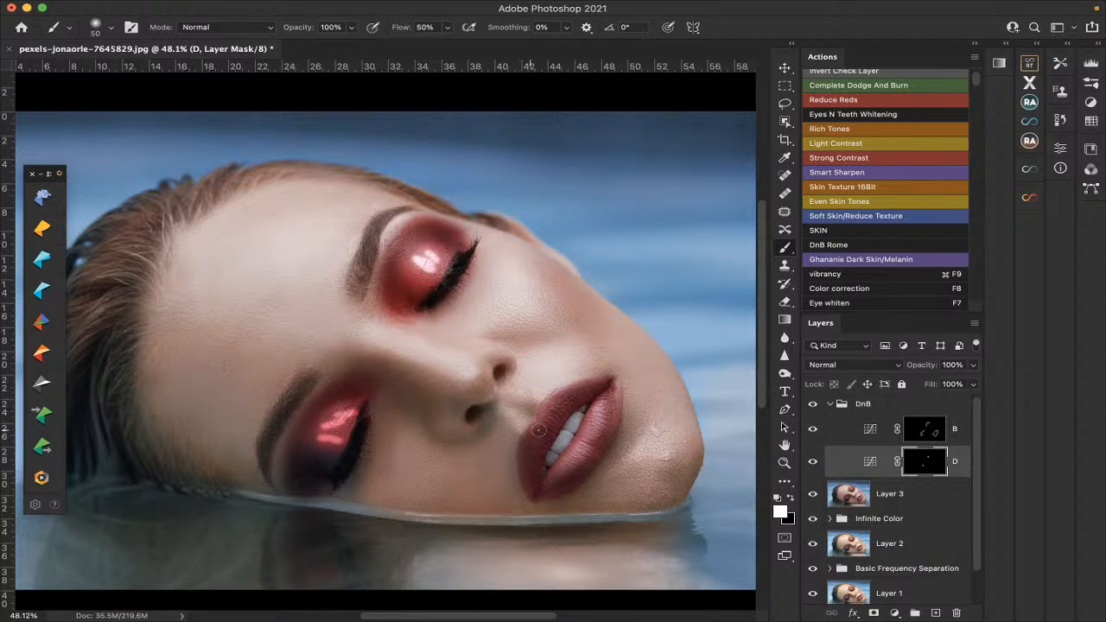
drag(600, 413, 590, 434)
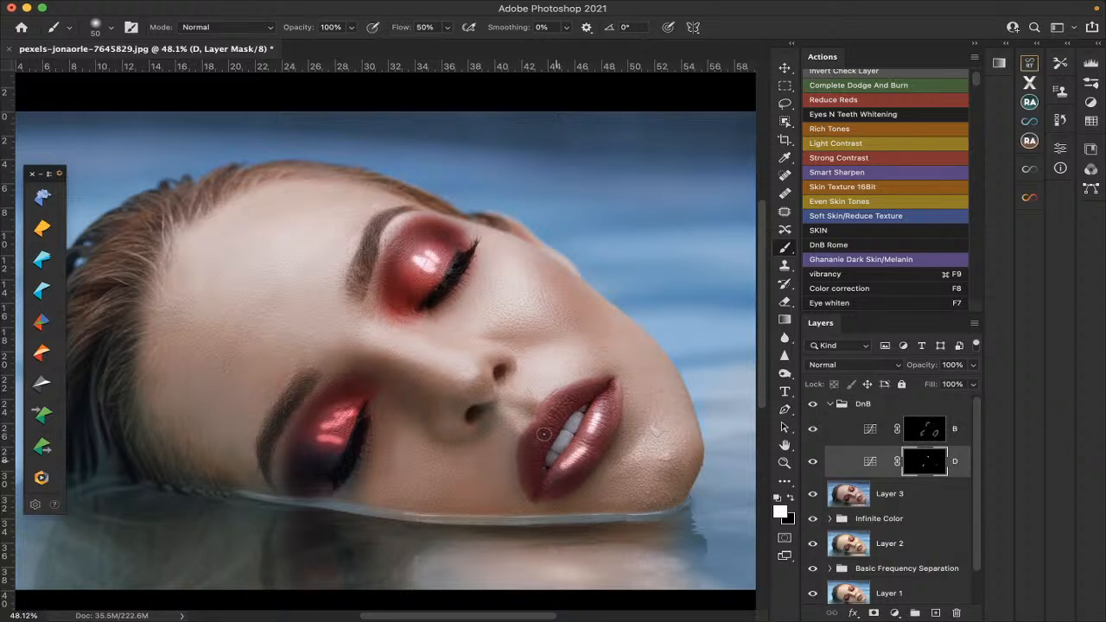
drag(536, 433, 529, 431)
scroll(454, 452, right, 2)
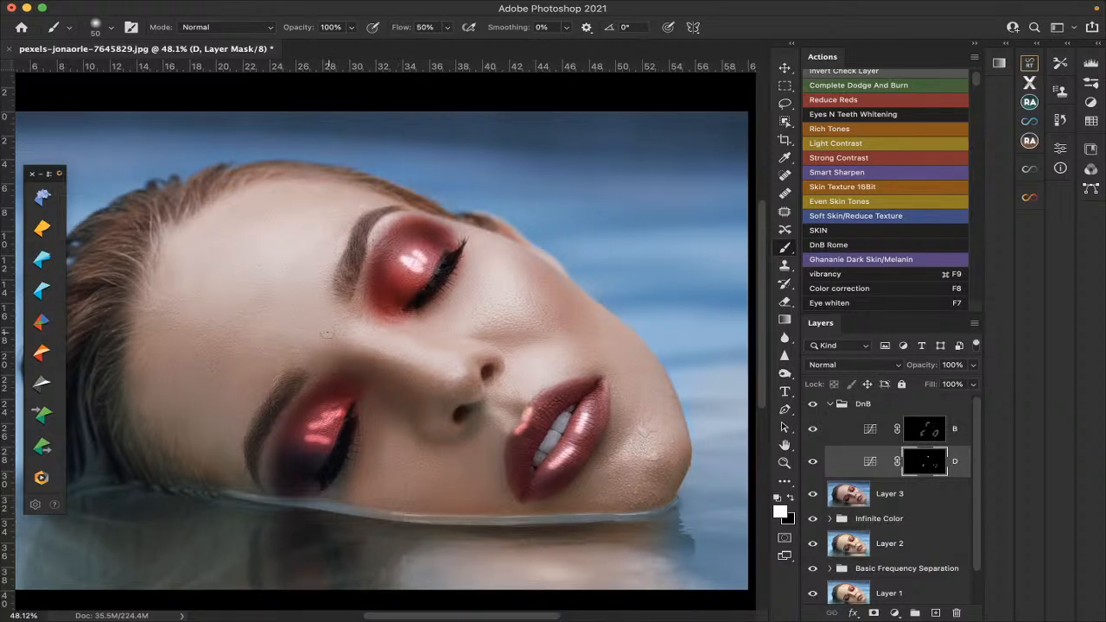
mouse_move(361, 330)
mouse_down()
mouse_move(448, 375)
mouse_move(403, 346)
mouse_move(453, 362)
mouse_up()
scroll(431, 381, left, 2)
scroll(430, 381, down, 1)
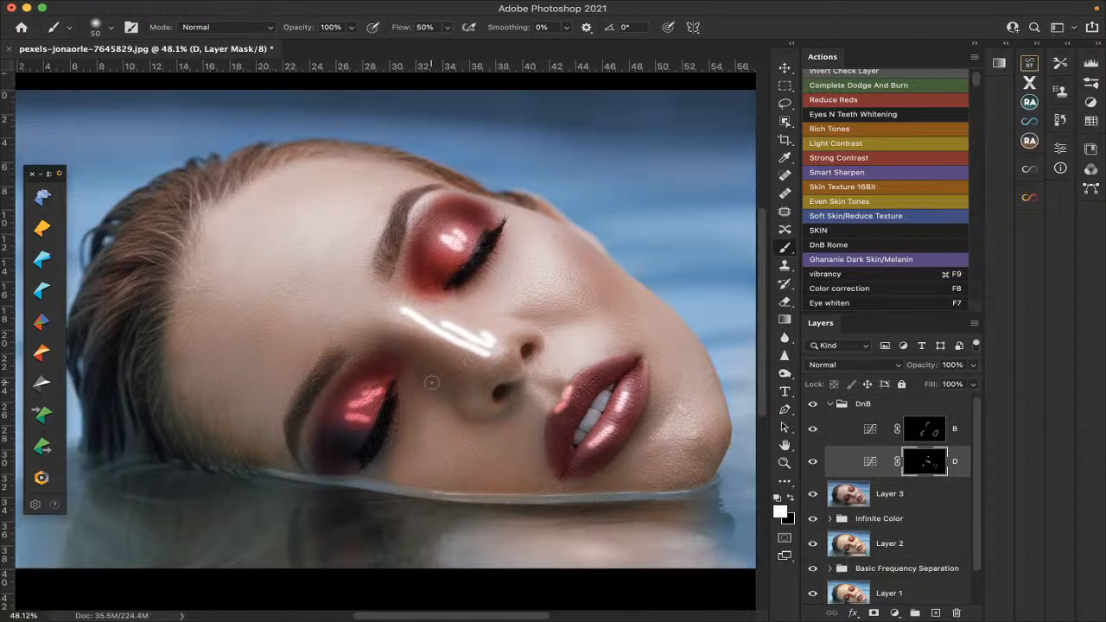
scroll(430, 381, up, 2)
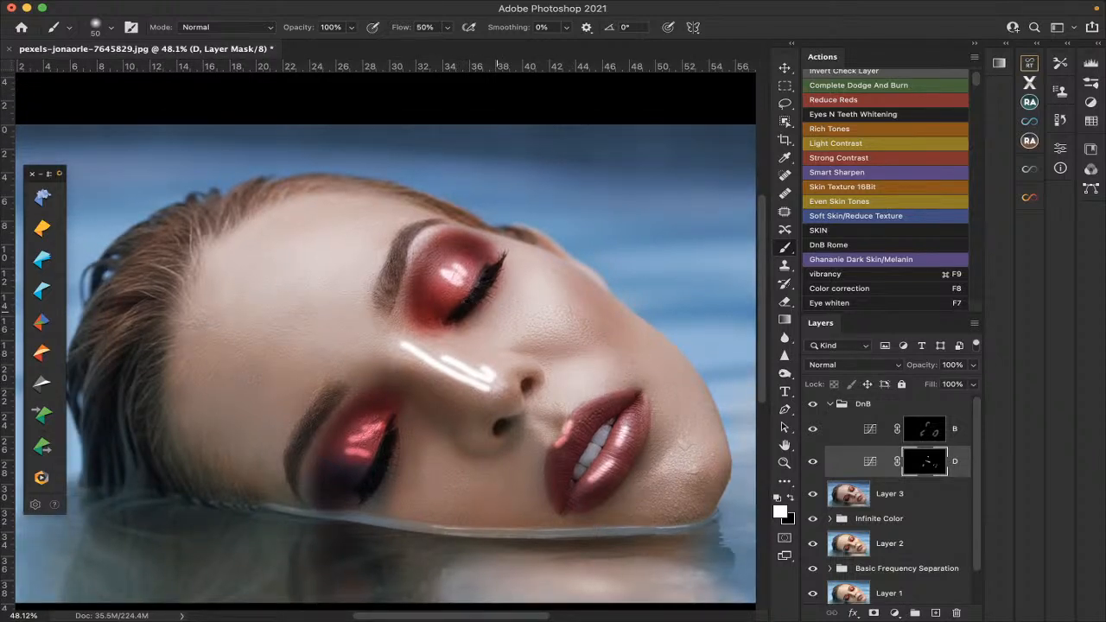
Feather the D layer mask by 48.9 px, and compare the portrait with and without the DnB group.
double_click(933, 464)
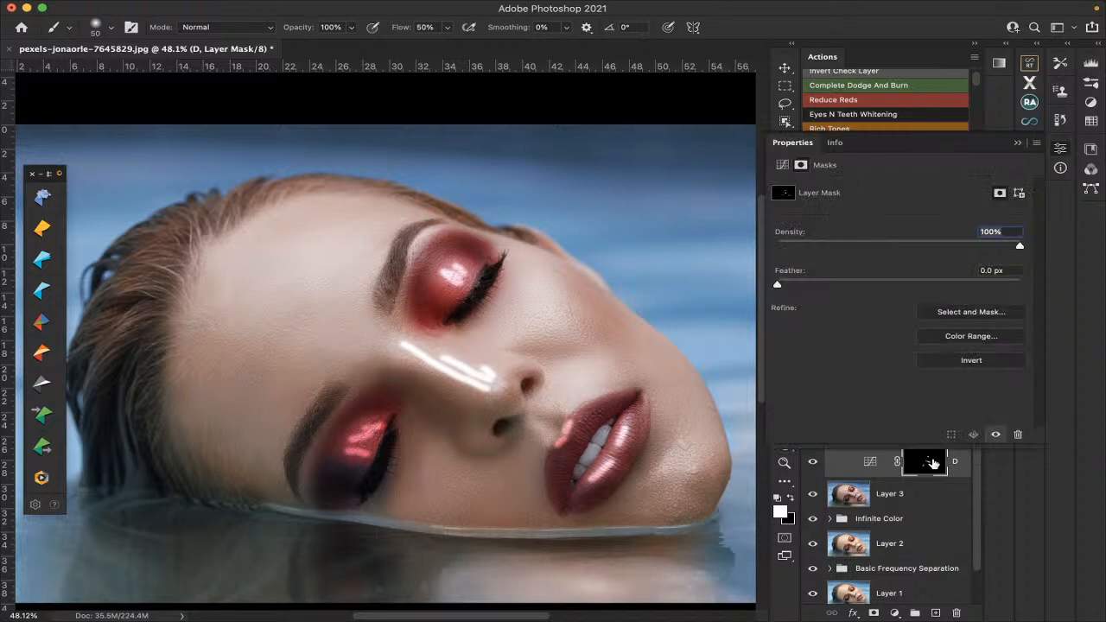
mouse_move(778, 286)
mouse_down()
mouse_move(934, 291)
mouse_move(910, 295)
mouse_up()
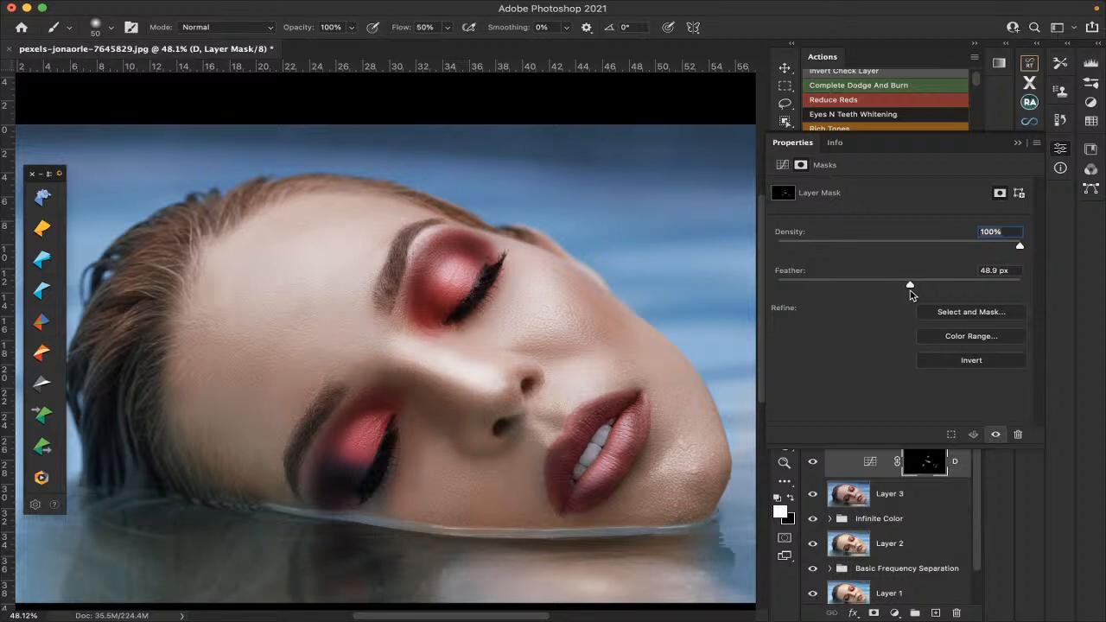
click(1017, 143)
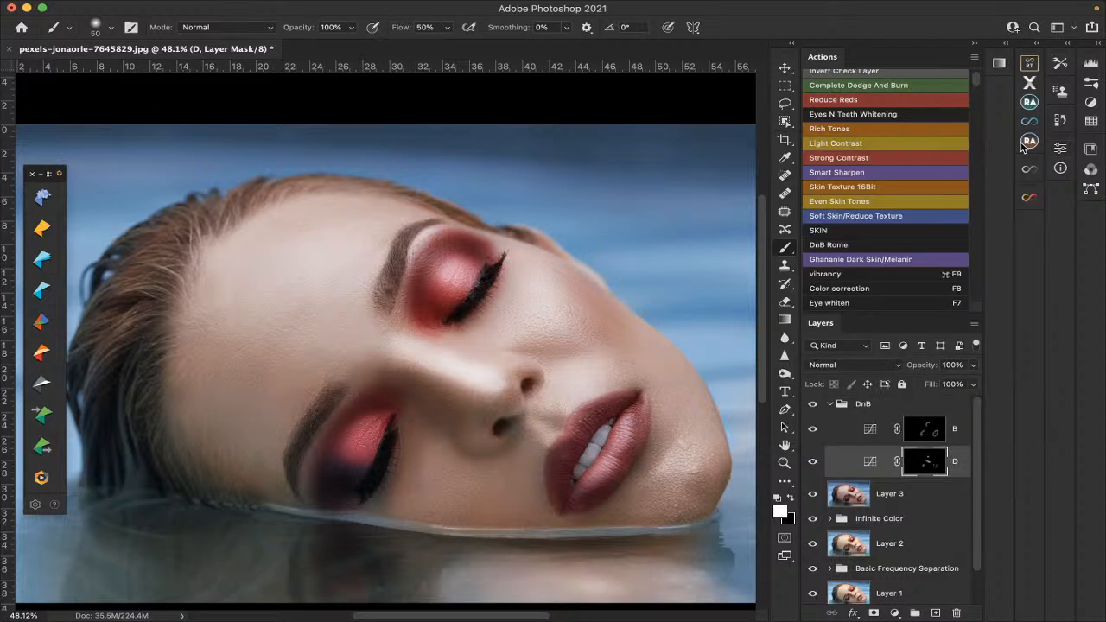
click(812, 406)
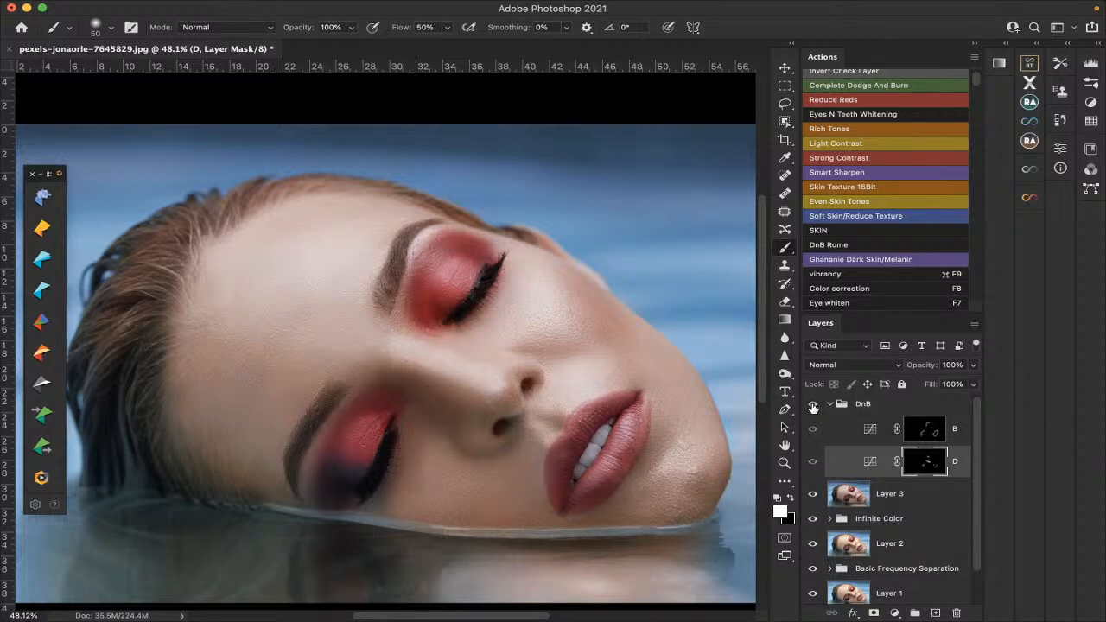
click(812, 406)
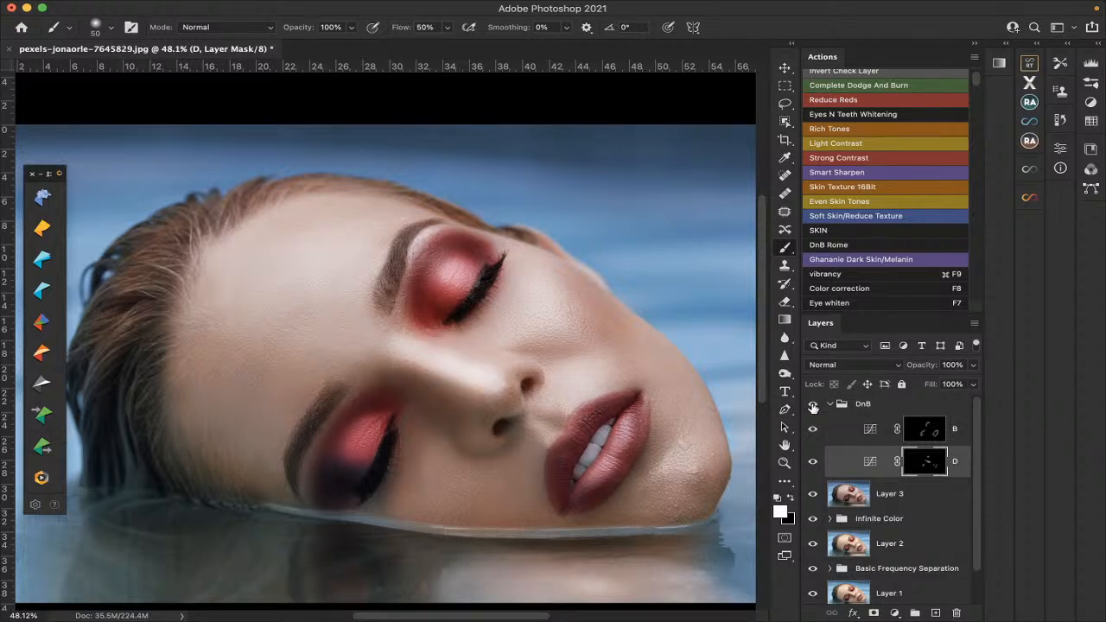
Compare the portrait with and without the DnB group, collapse the group and lower its opacity to 74%.
click(812, 407)
click(812, 406)
click(830, 404)
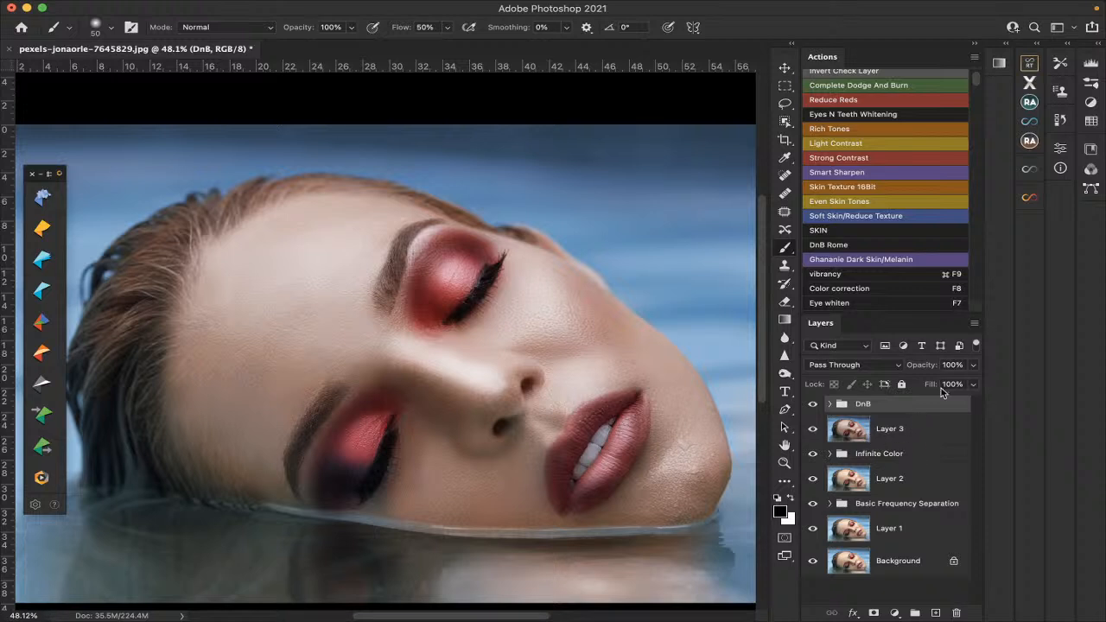
click(974, 367)
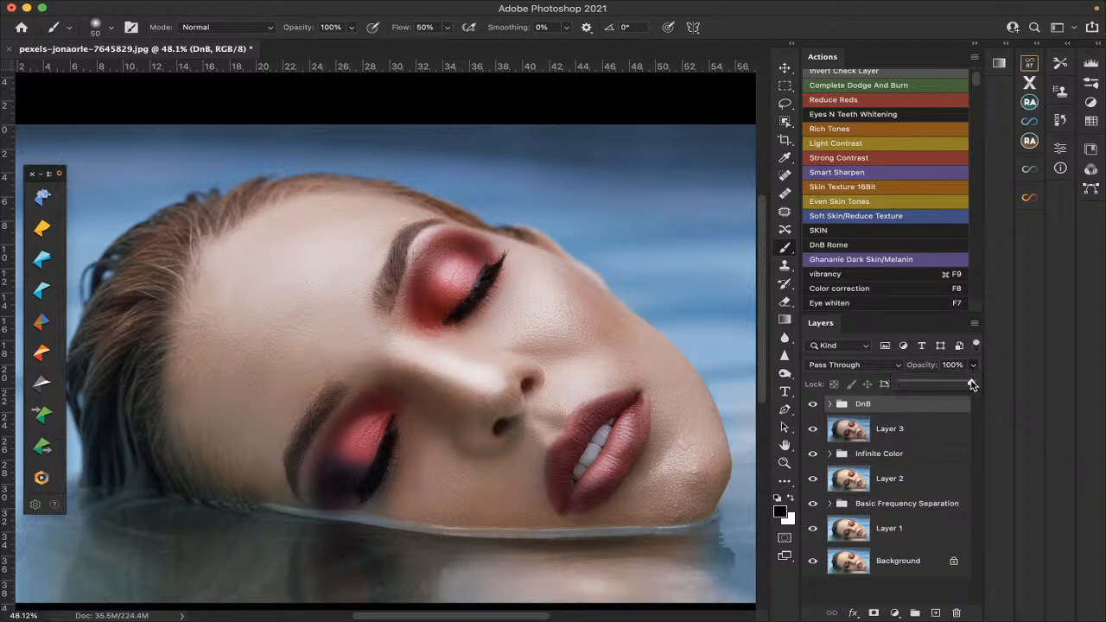
drag(972, 383, 953, 384)
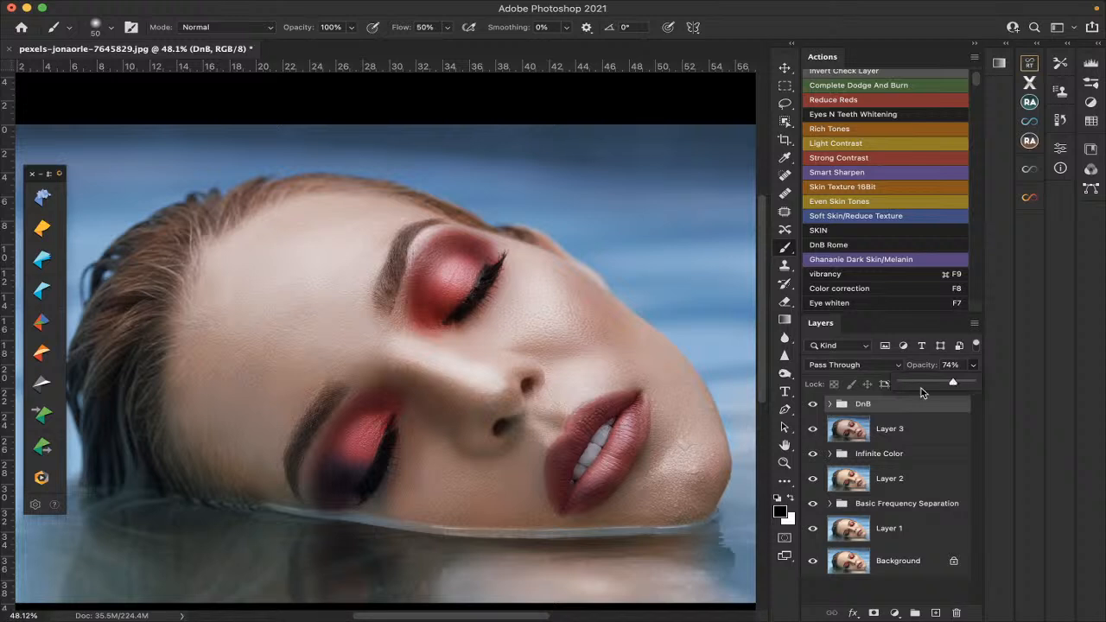
scroll(668, 400, up, 1)
scroll(668, 401, left, 1)
scroll(669, 401, down, 2)
scroll(669, 401, right, 3)
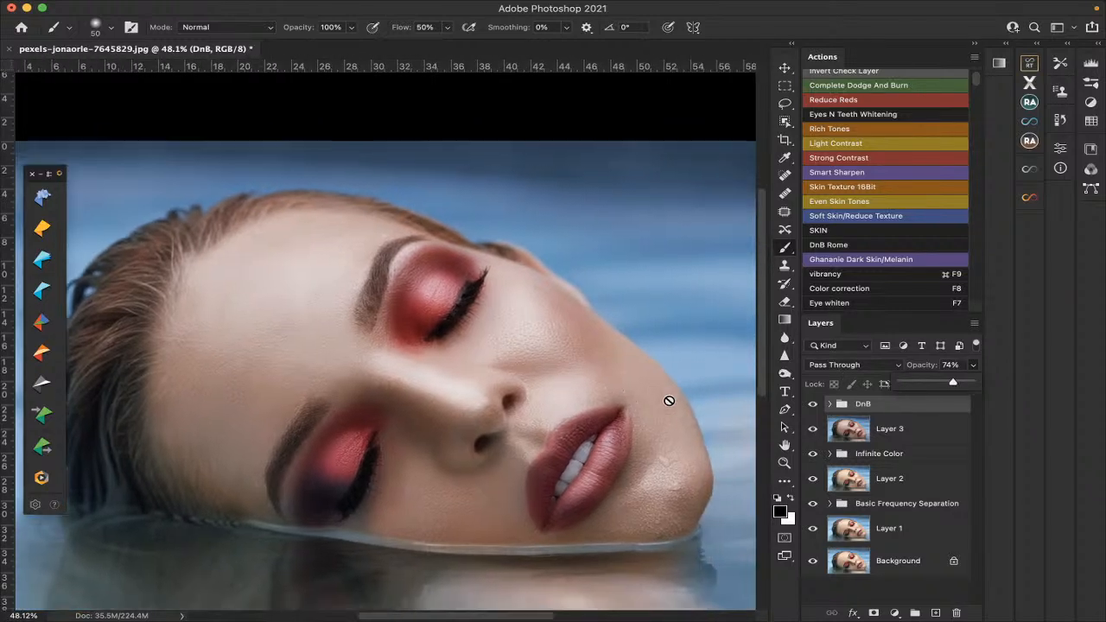
scroll(669, 401, left, 1)
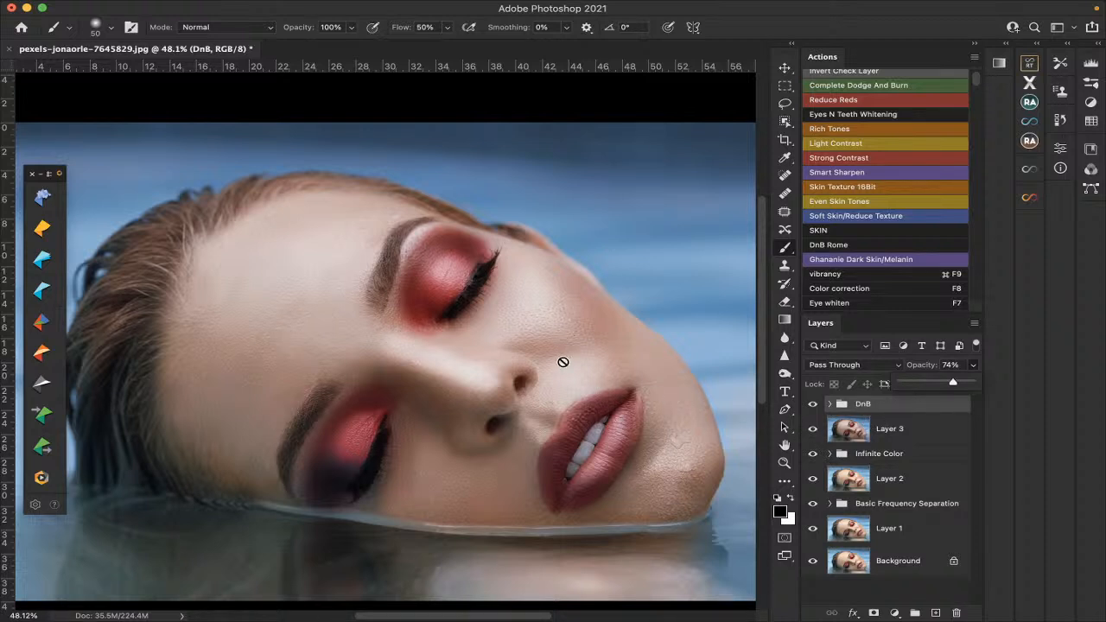
Stamp all visible layers into a new merged layer above the DnB group.
scroll(851, 175, down, 10)
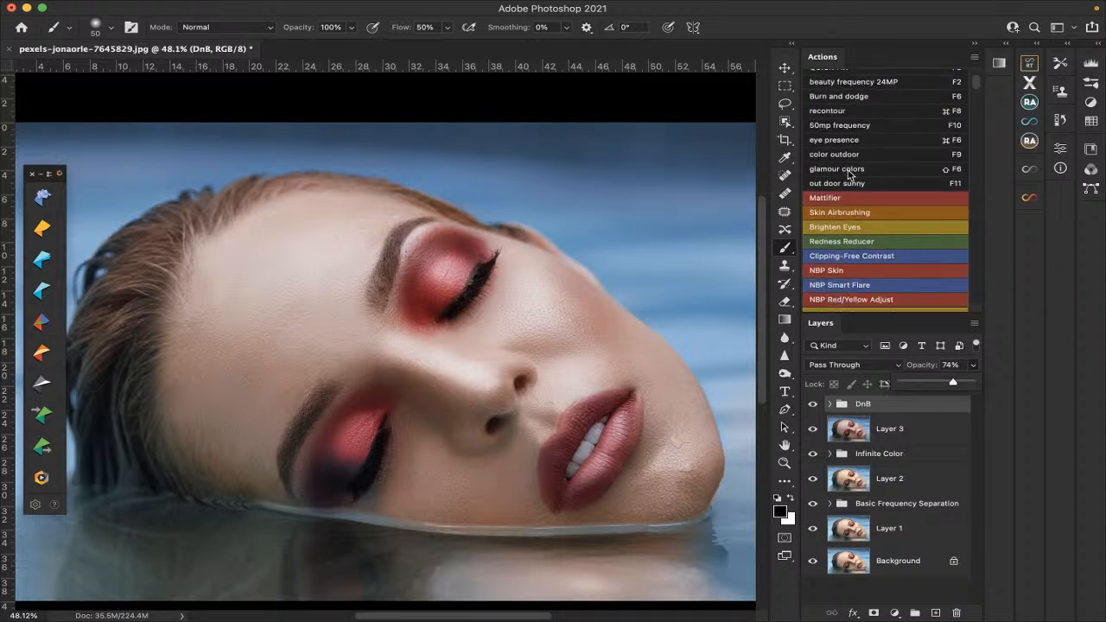
scroll(851, 175, up, 6)
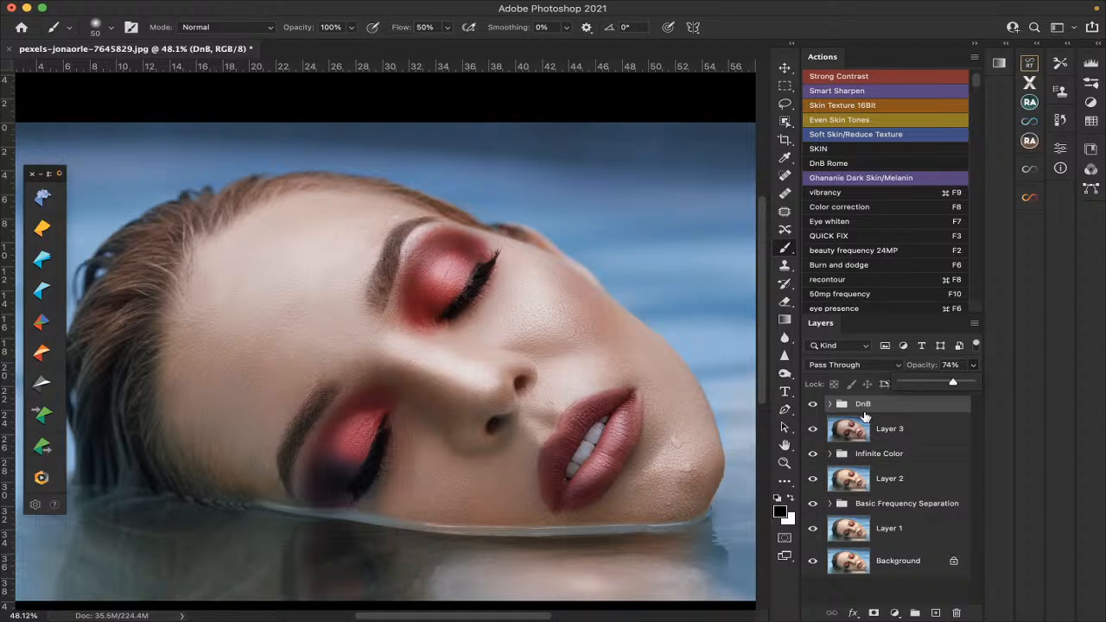
key(super+alt+shift+e)
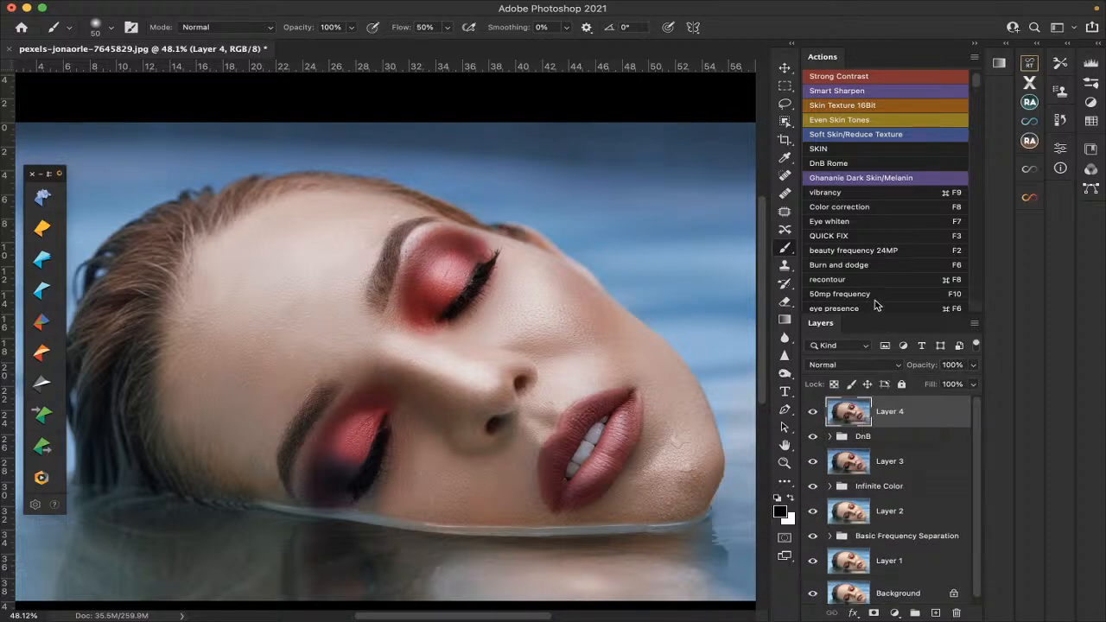
Try the Instagram 4 color-grading action on the merged Layer 4.
scroll(883, 262, down, 15)
scroll(883, 262, down, 10)
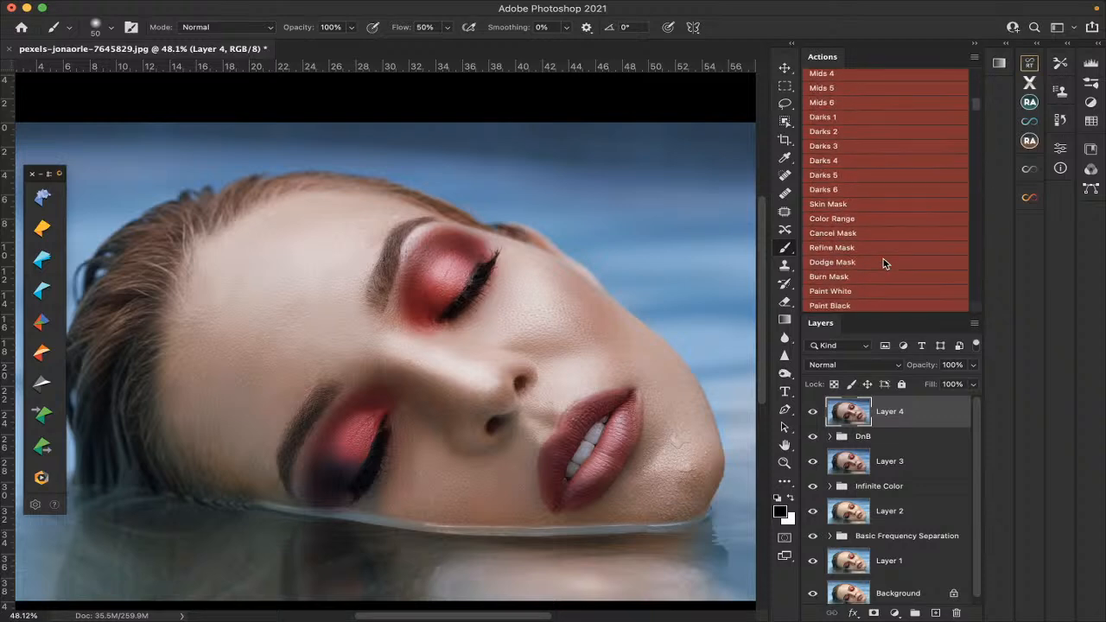
scroll(883, 262, down, 12)
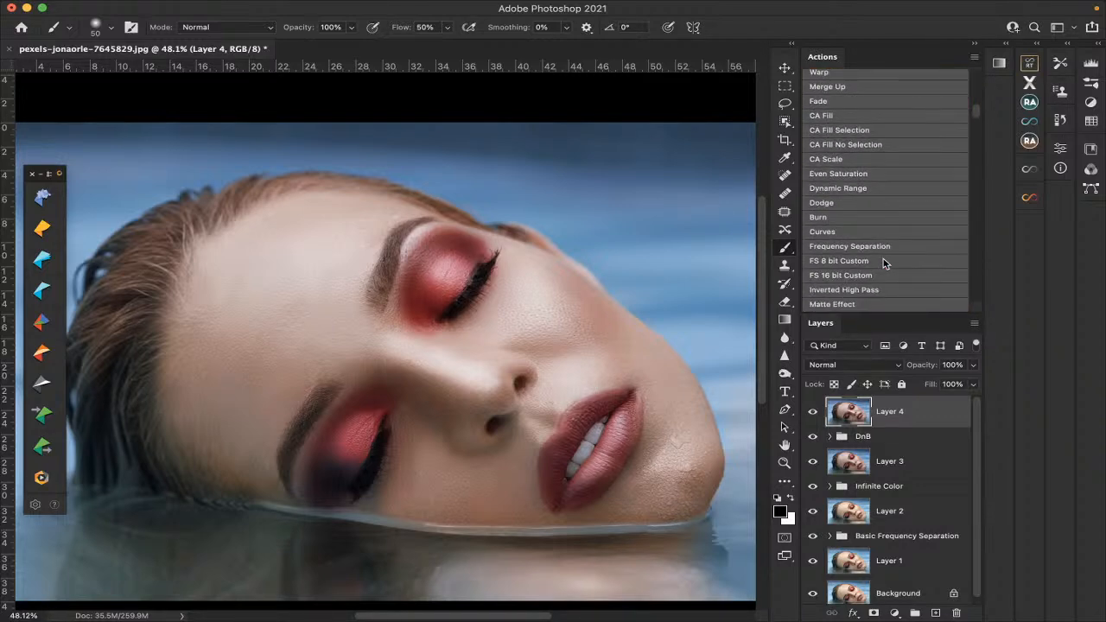
scroll(883, 263, down, 12)
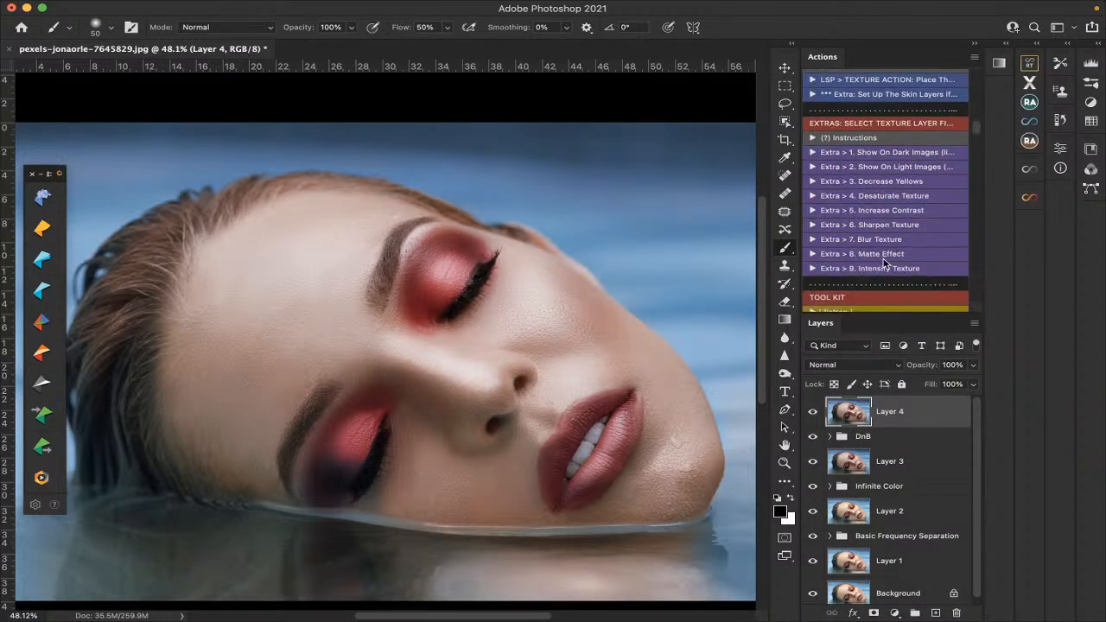
scroll(883, 262, down, 1)
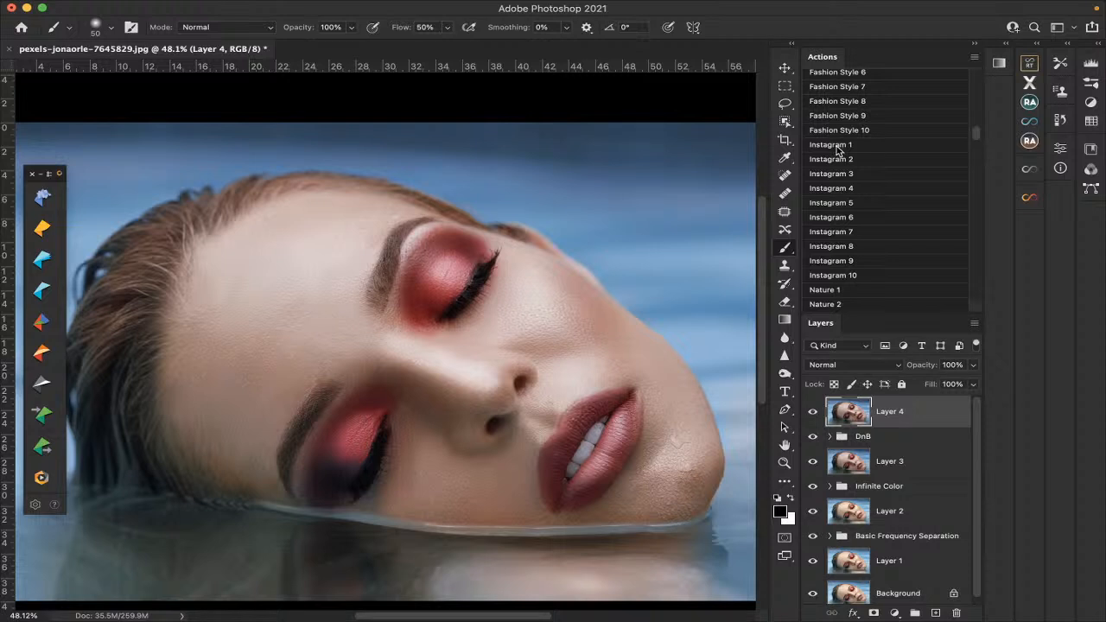
click(838, 192)
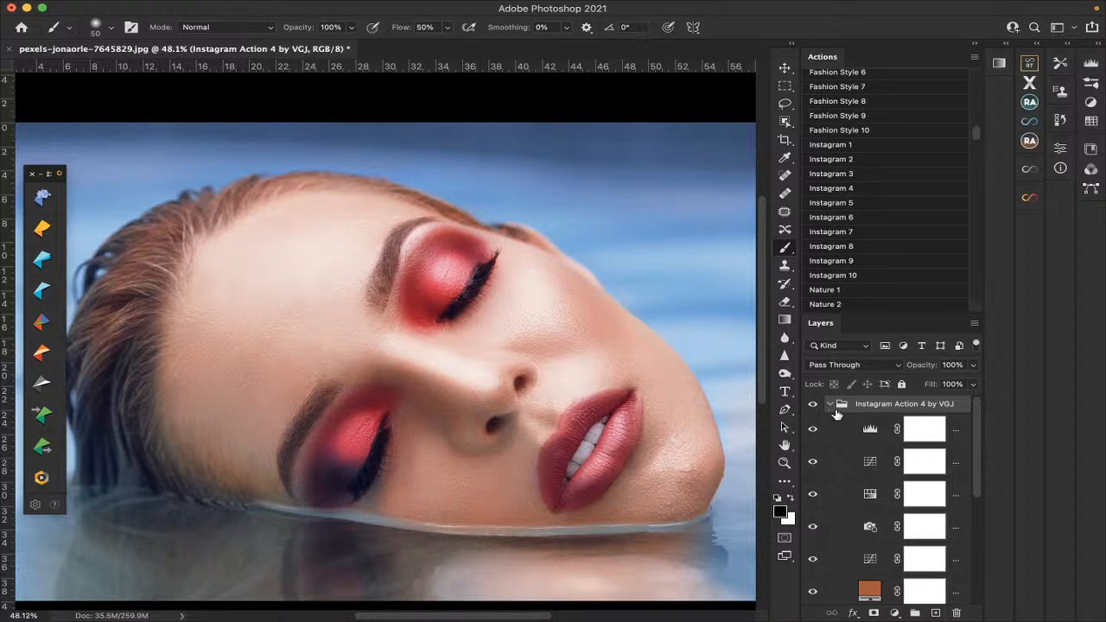
Set the orange Color Fill layer inside the Instagram Action 4 group to #b7542c.
scroll(871, 453, down, 2)
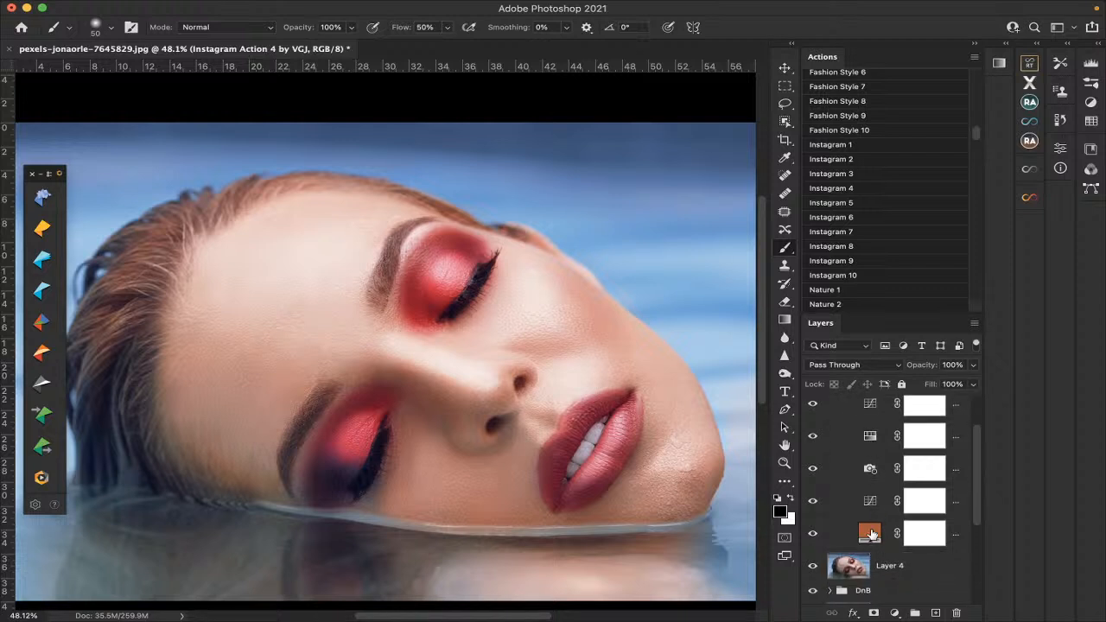
double_click(870, 534)
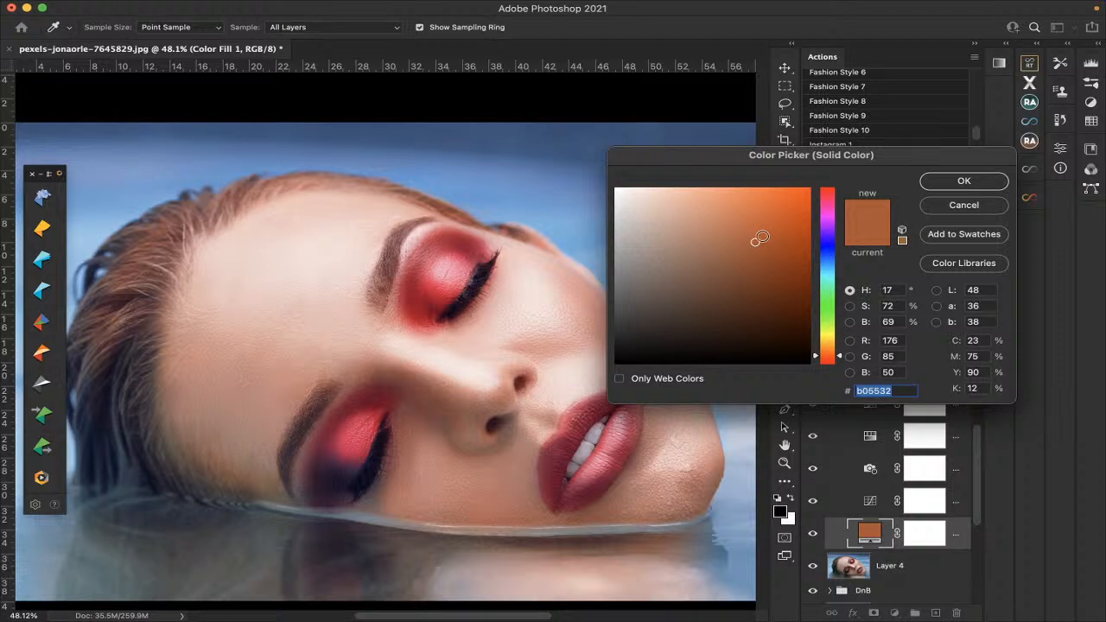
click(762, 236)
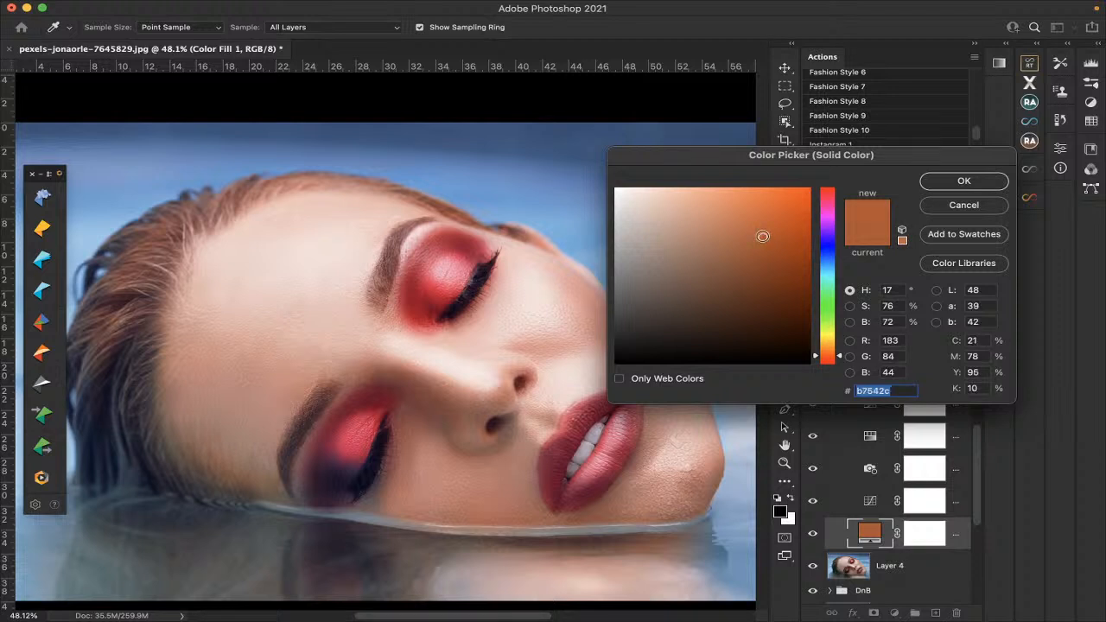
click(959, 184)
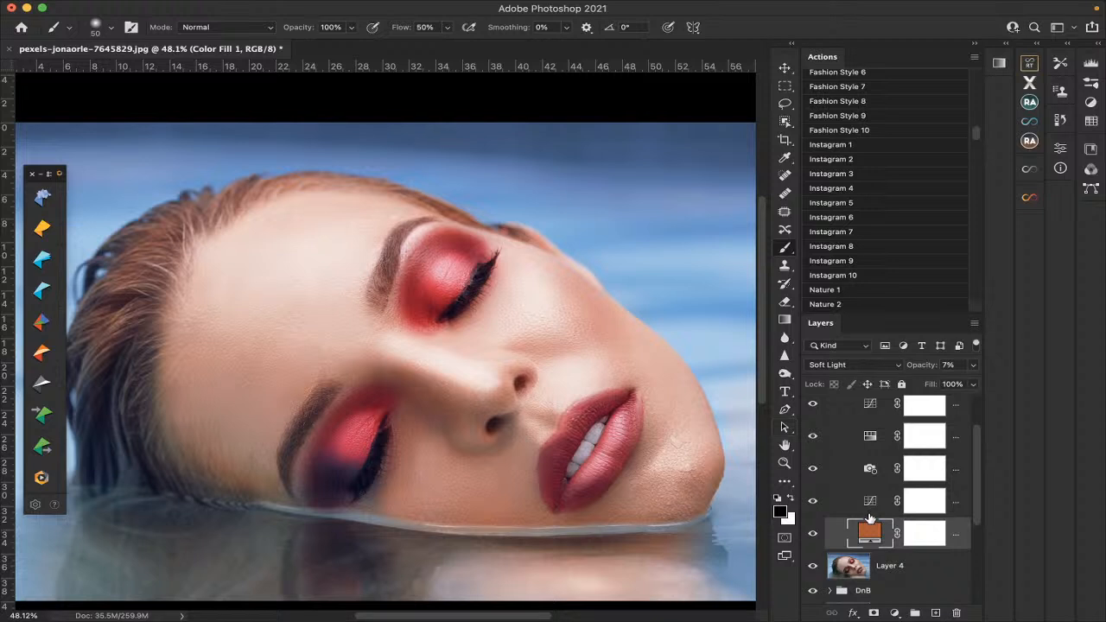
Collapse the Instagram Action 4 group and delete it together with its contents.
scroll(870, 518, up, 2)
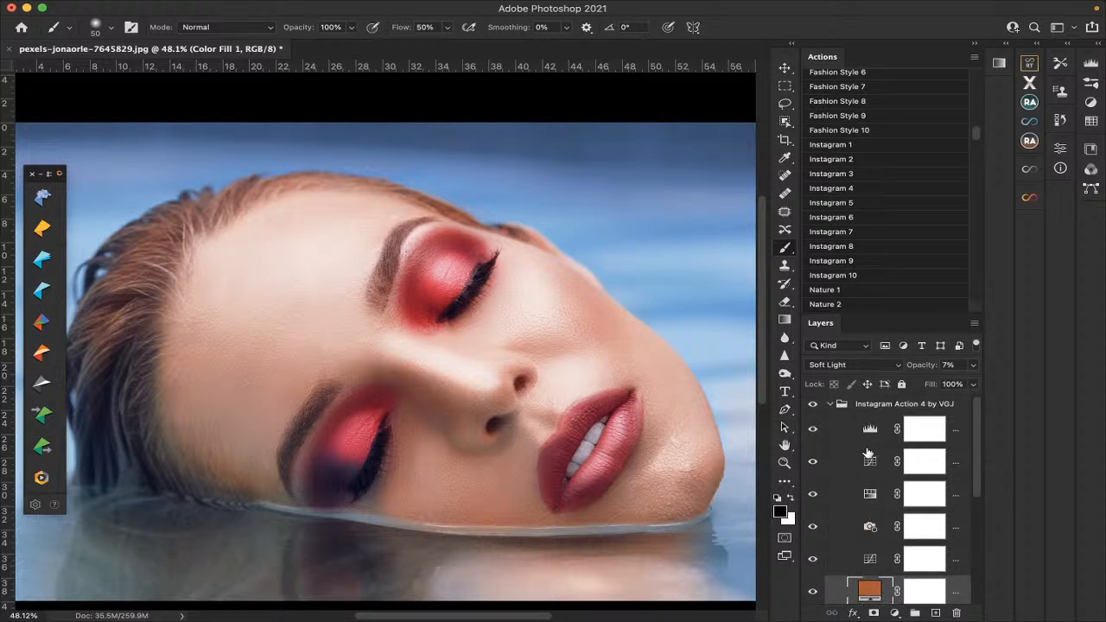
click(829, 404)
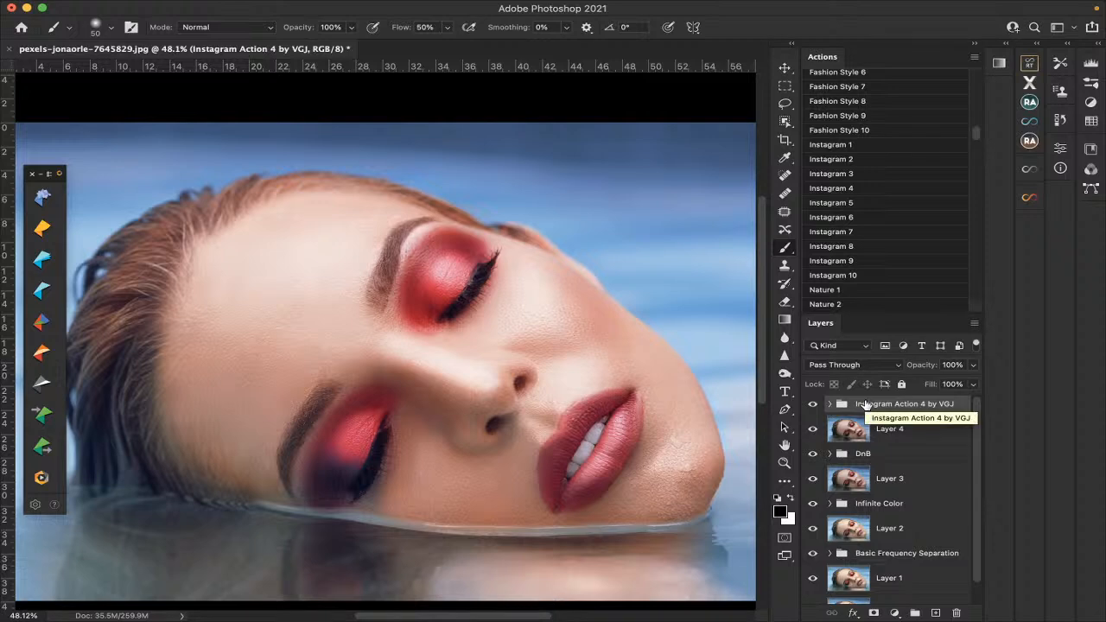
click(958, 611)
click(524, 241)
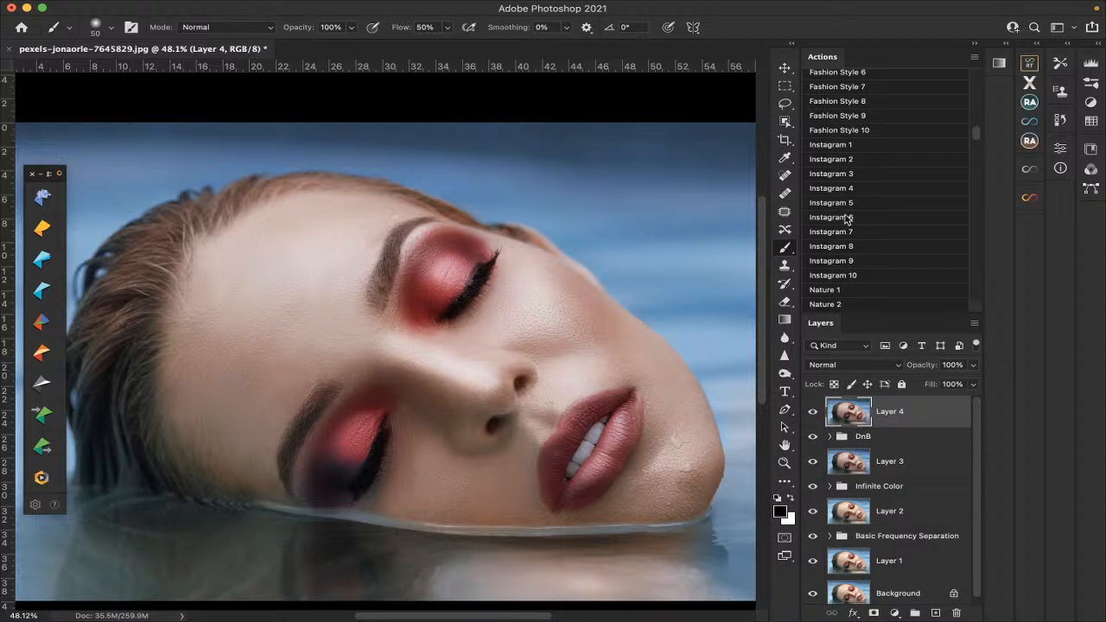
Try the Instagram 2 action on Layer 4 and recolor its dark green Color Fill to a muted dark blue with hue 240°.
scroll(849, 223, up, 1)
click(835, 171)
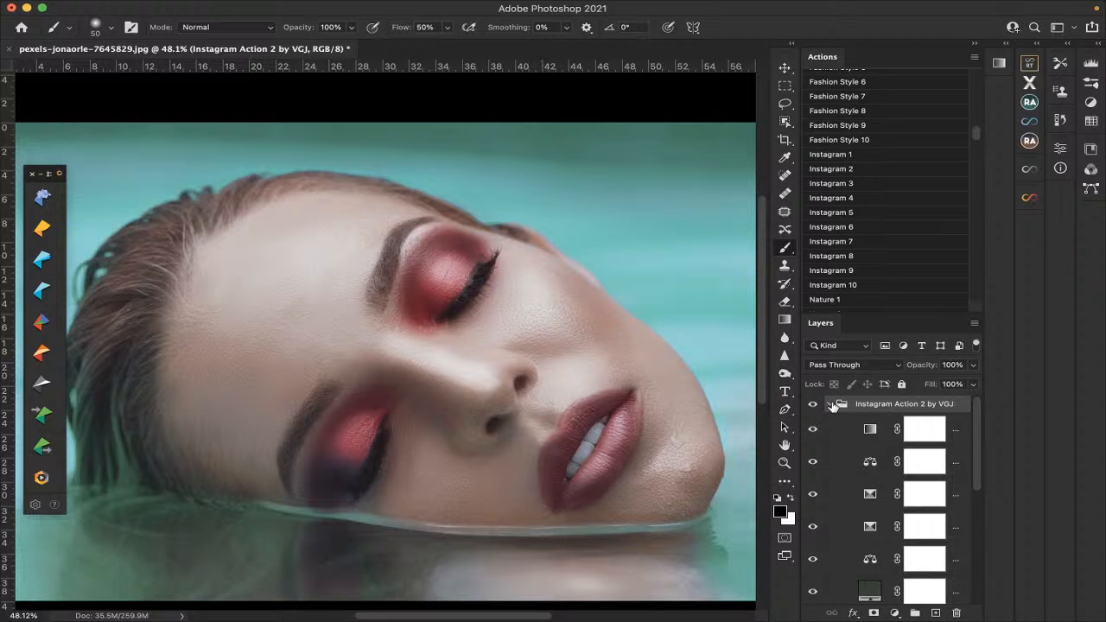
scroll(845, 447, down, 2)
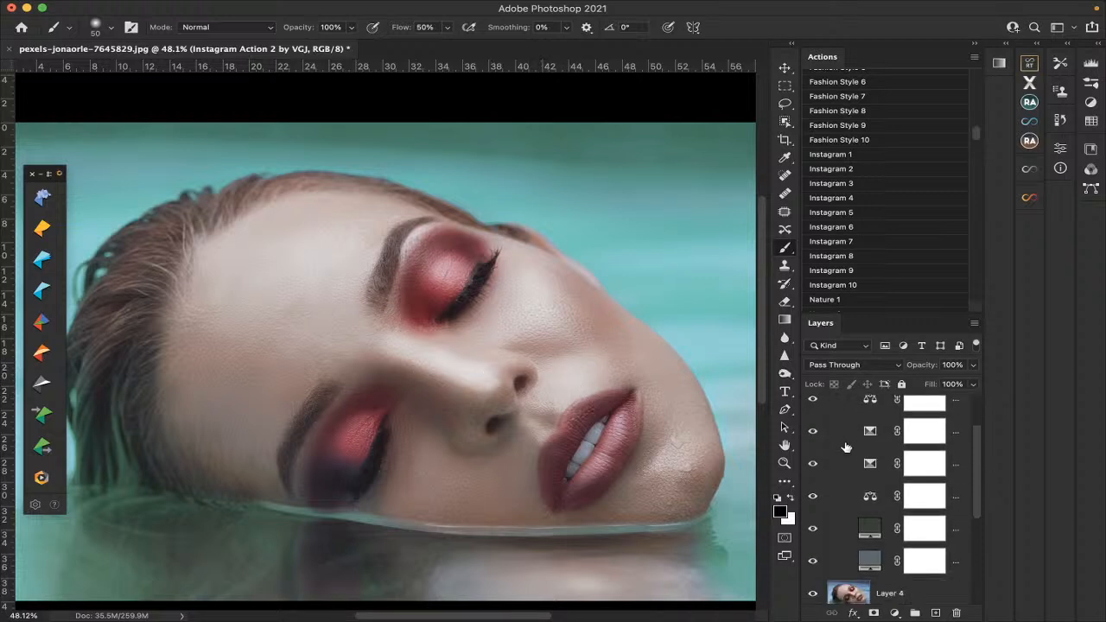
double_click(872, 532)
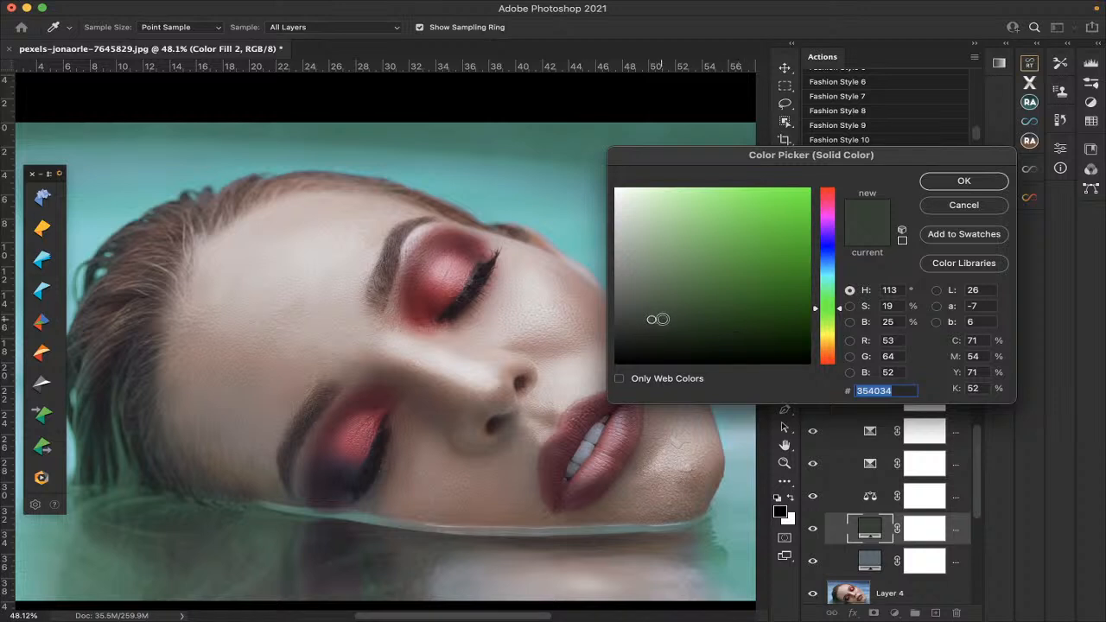
click(830, 246)
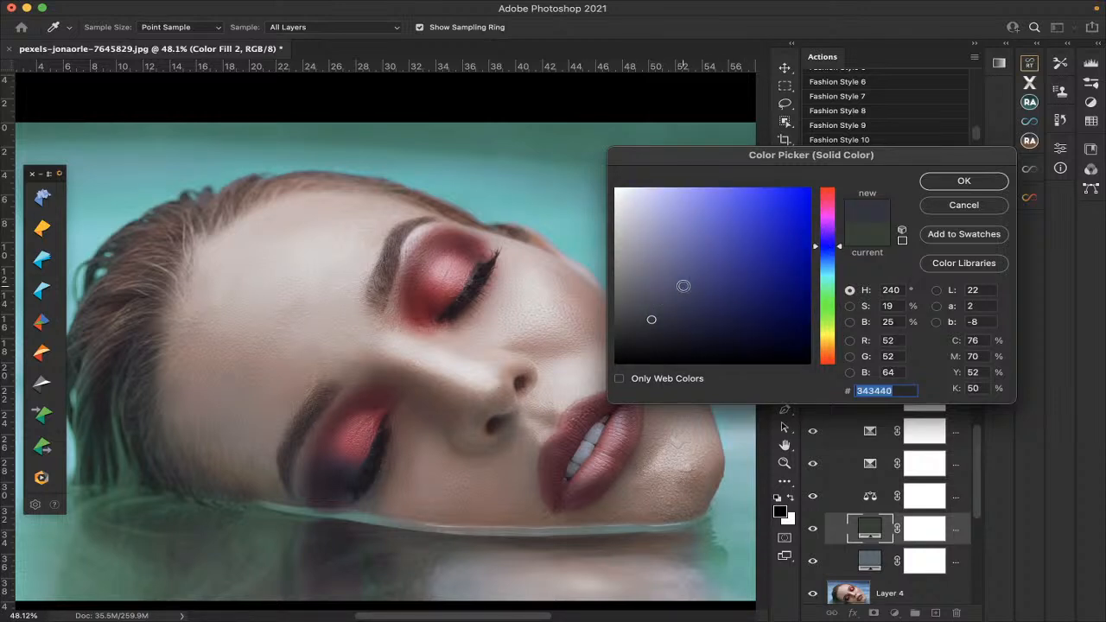
click(674, 307)
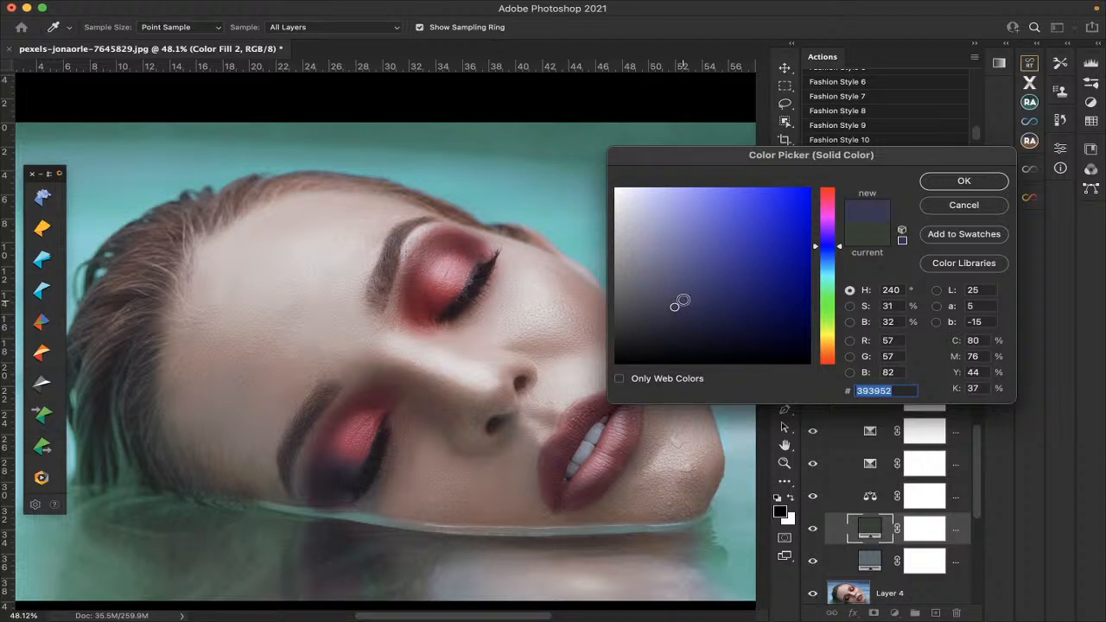
click(684, 301)
click(961, 181)
Set the gray-blue Color Fill directly above Layer 4 to the more saturated blue #1f6082.
scroll(885, 500, down, 2)
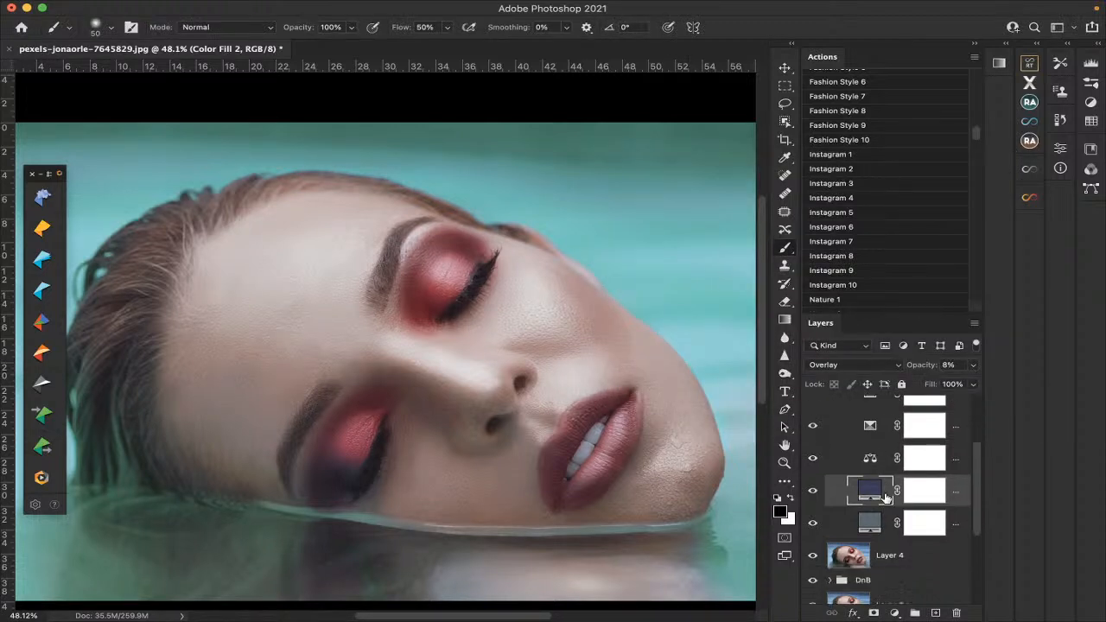
double_click(875, 510)
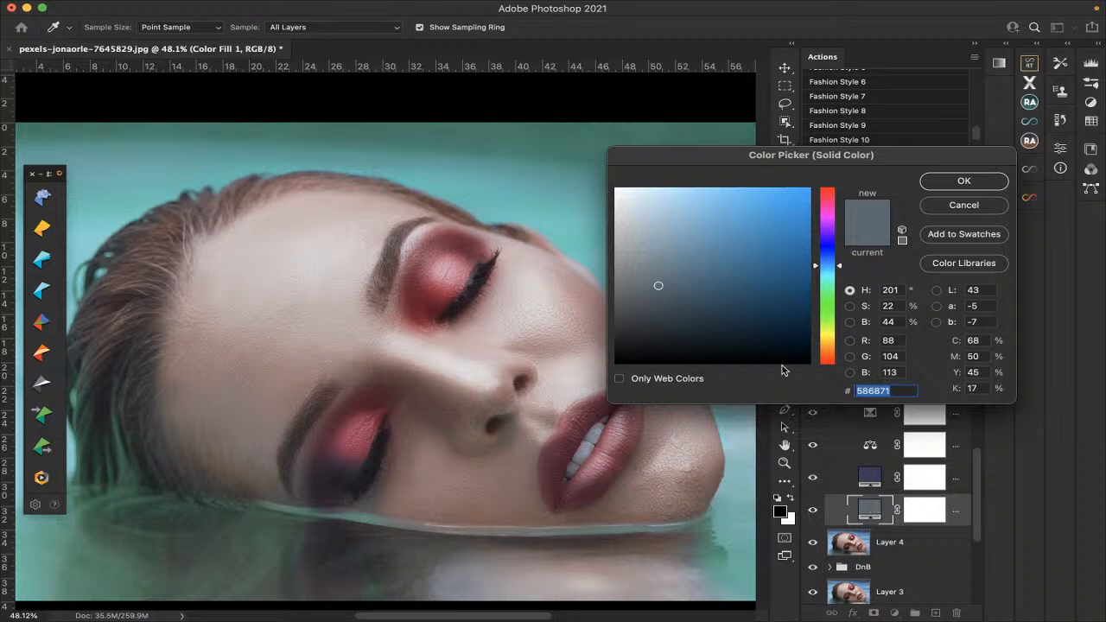
mouse_move(659, 286)
mouse_down()
mouse_move(754, 299)
mouse_move(764, 274)
mouse_up()
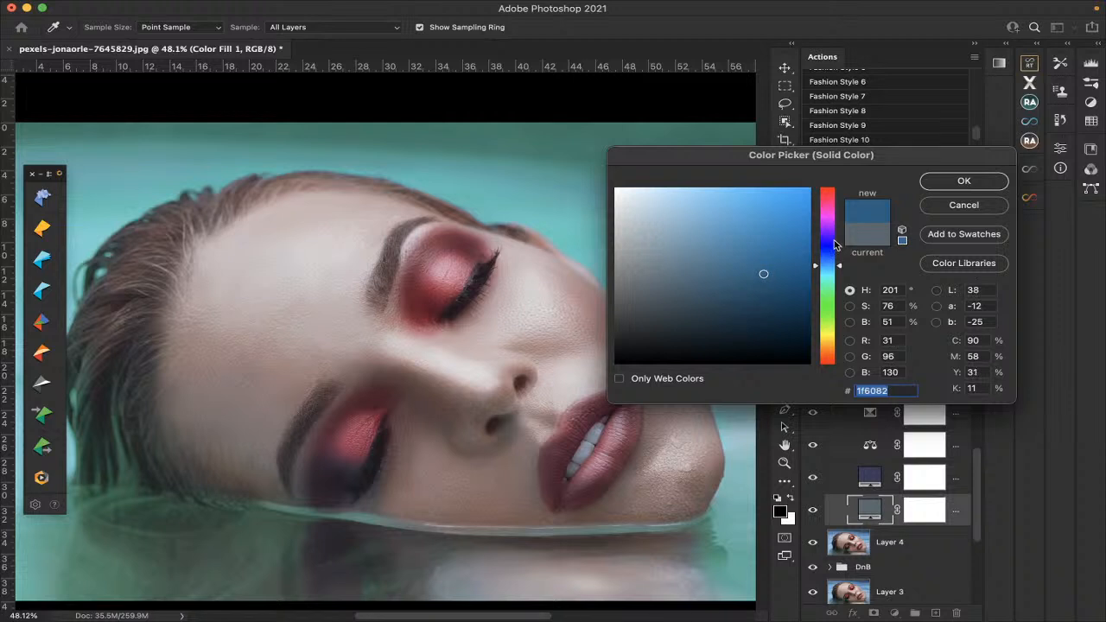
click(956, 184)
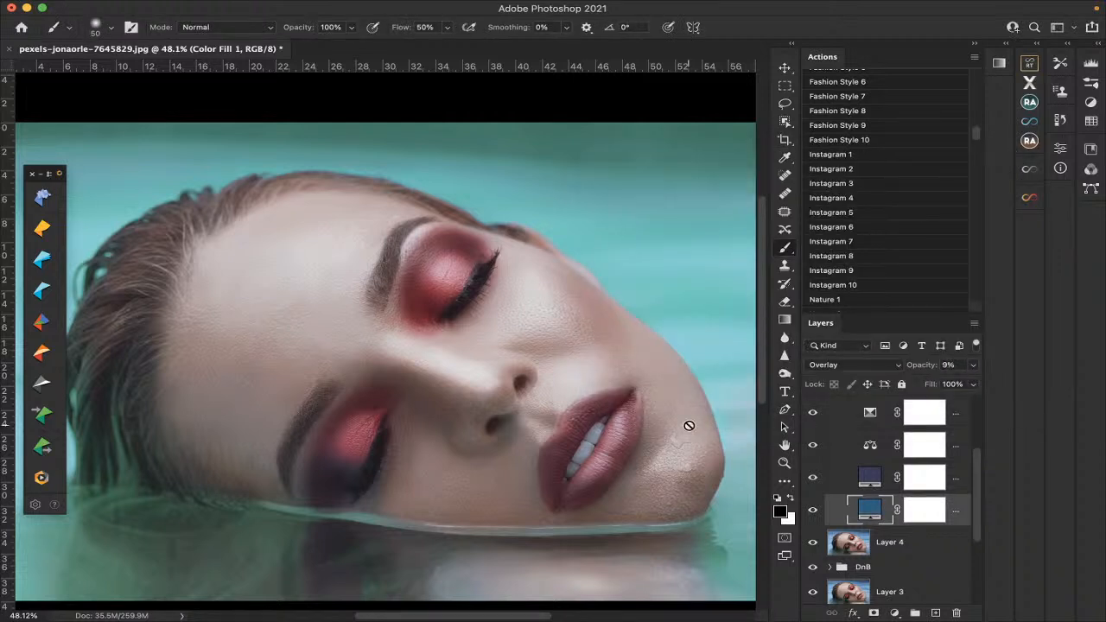
Collapse the Instagram Action 2 group and delete it together with its contents.
scroll(602, 403, up, 2)
scroll(912, 421, up, 3)
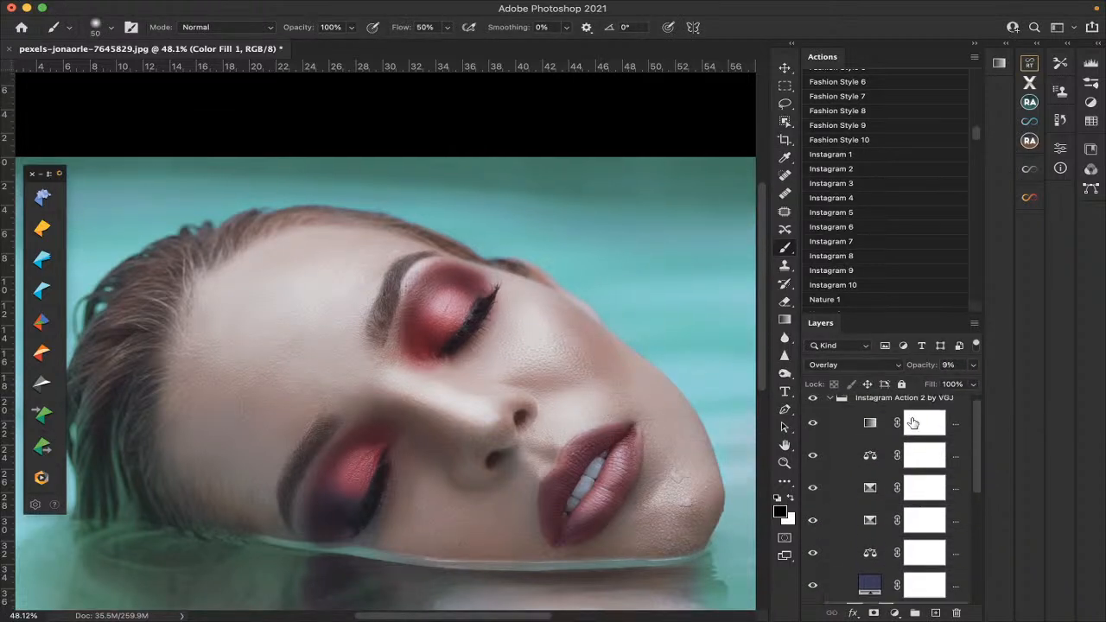
click(828, 404)
click(887, 406)
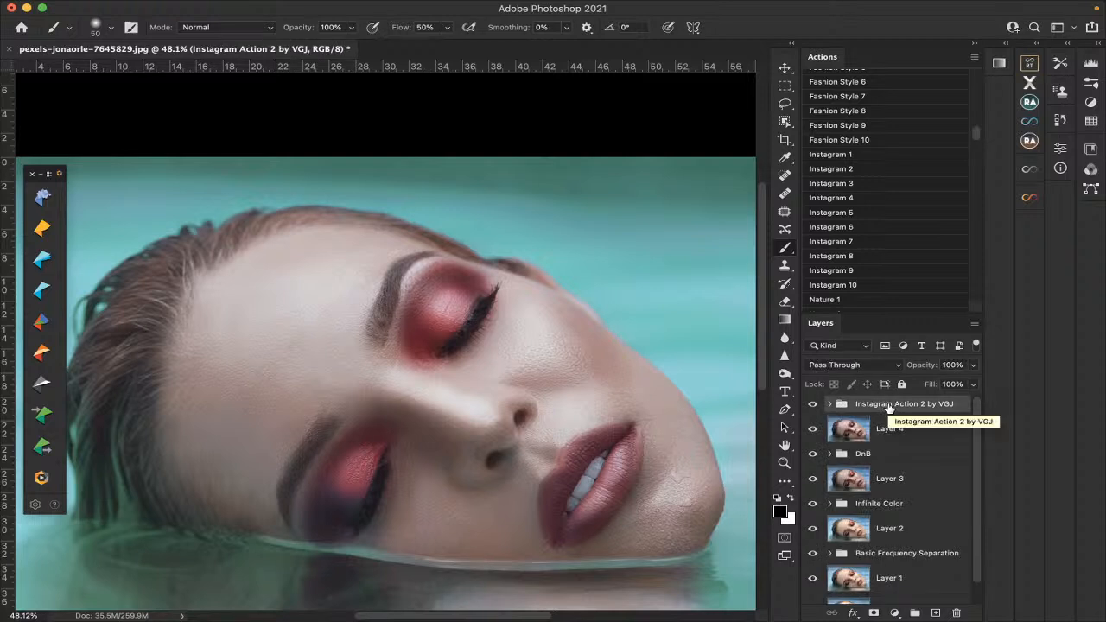
click(957, 613)
click(600, 245)
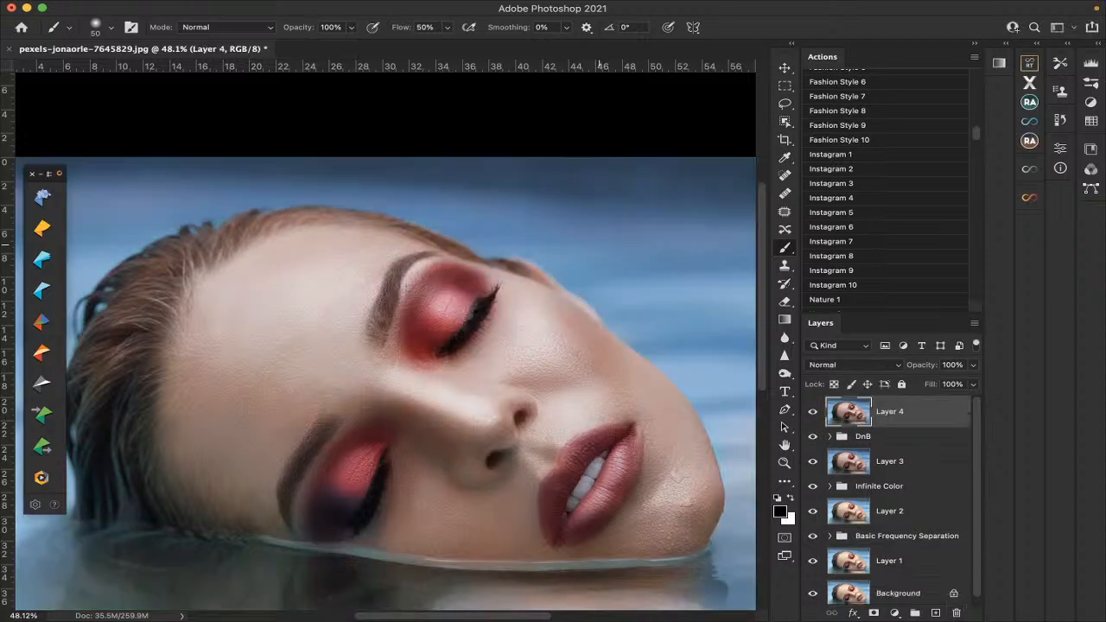
Apply the Instagram 7 color-grading action to Layer 4, inspect the portrait and collapse the action's layer group.
click(838, 246)
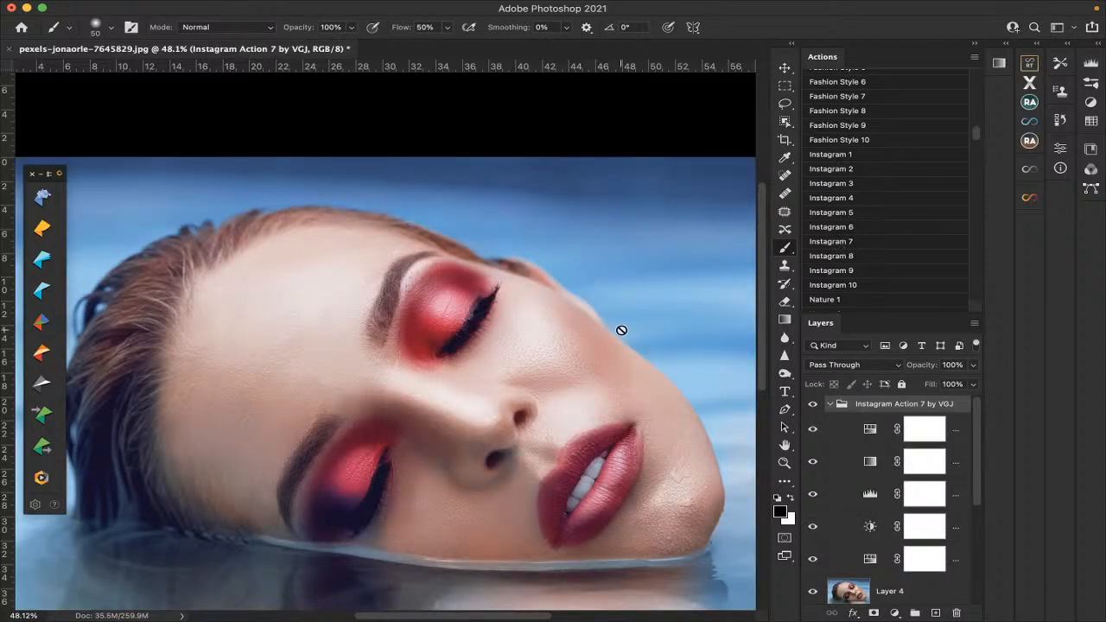
scroll(620, 329, left, 3)
scroll(620, 329, down, 2)
scroll(620, 329, right, 3)
scroll(620, 330, up, 1)
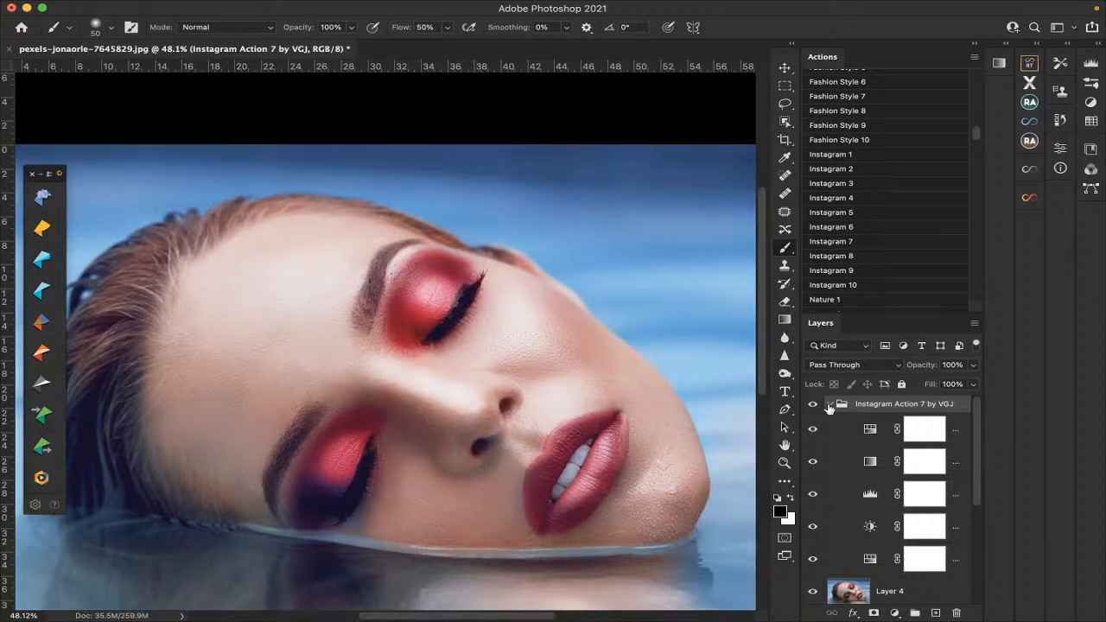
click(831, 403)
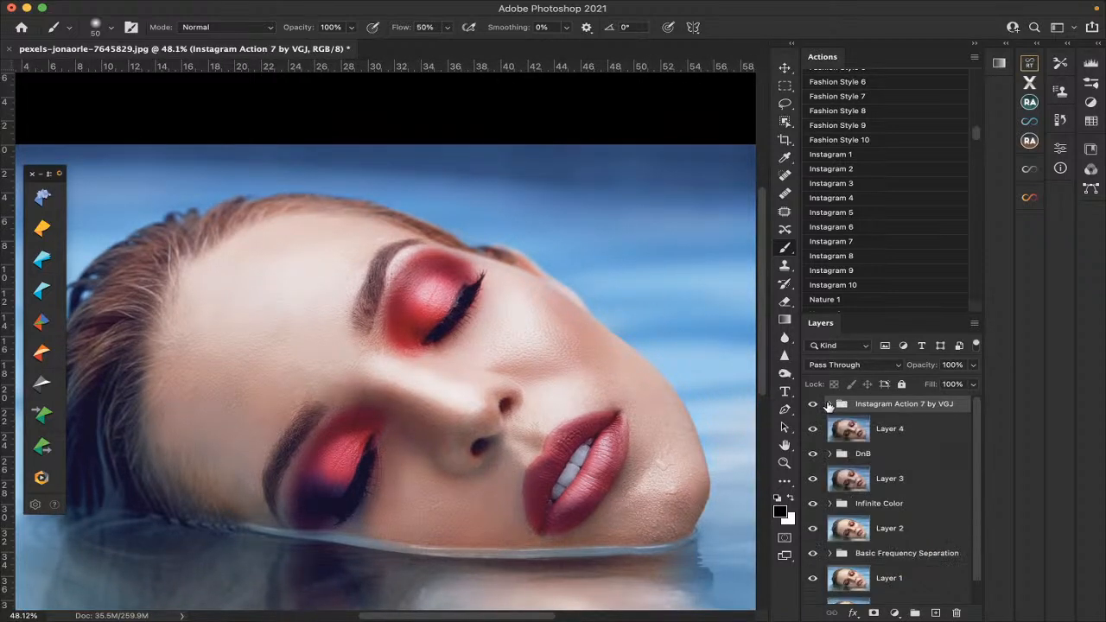
Compare the portrait with and without the Instagram Action 7 group and examine the color grading across the face and water.
click(812, 404)
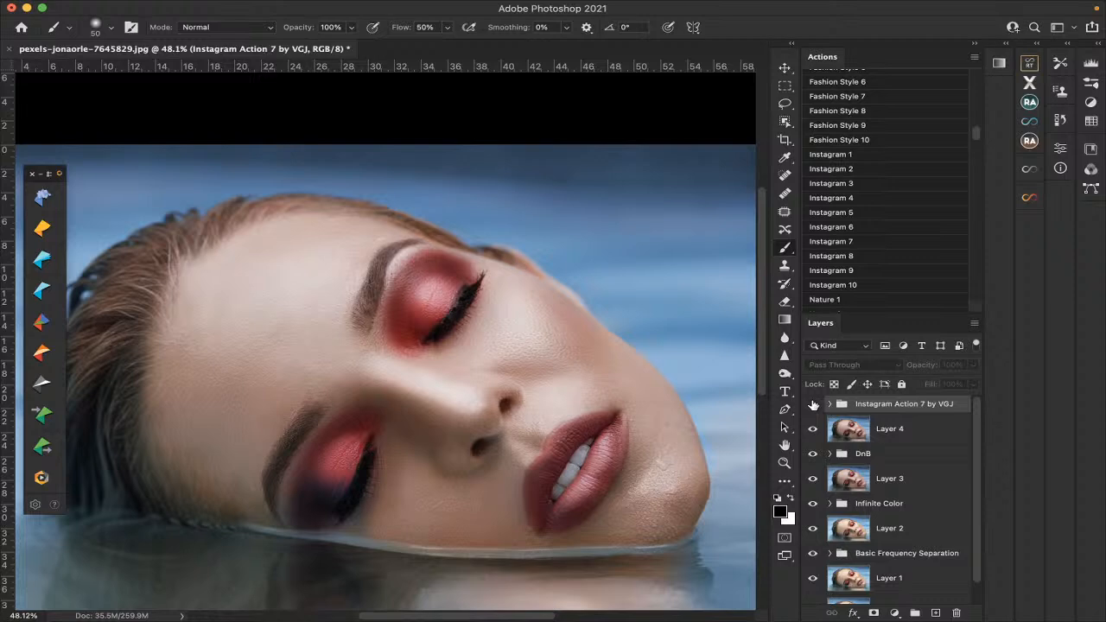
click(812, 405)
click(812, 405)
click(812, 404)
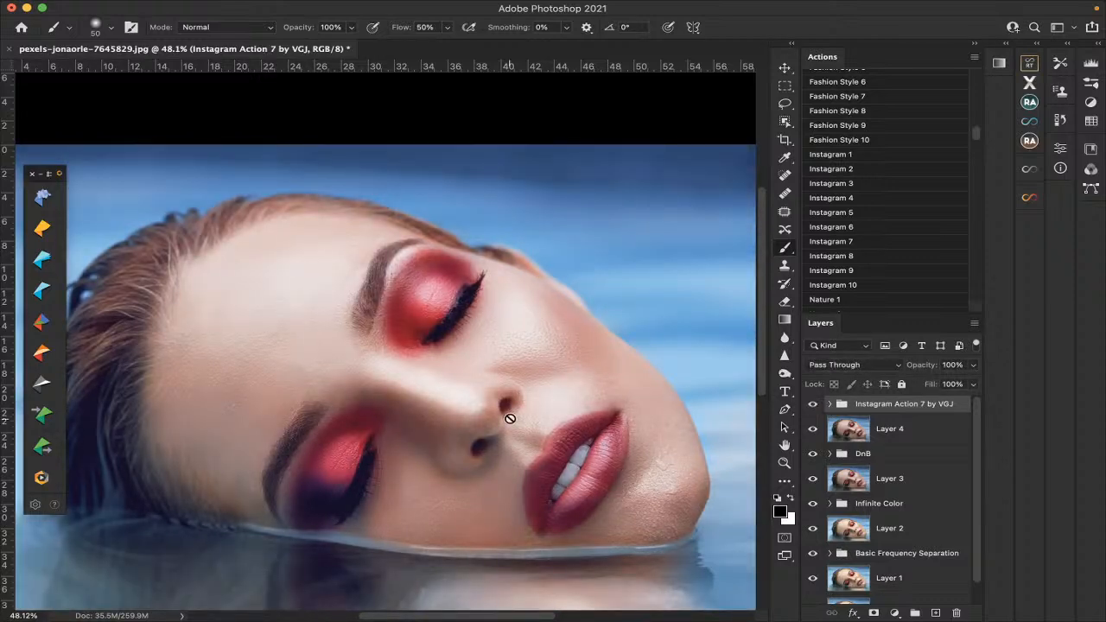
scroll(555, 428, left, 3)
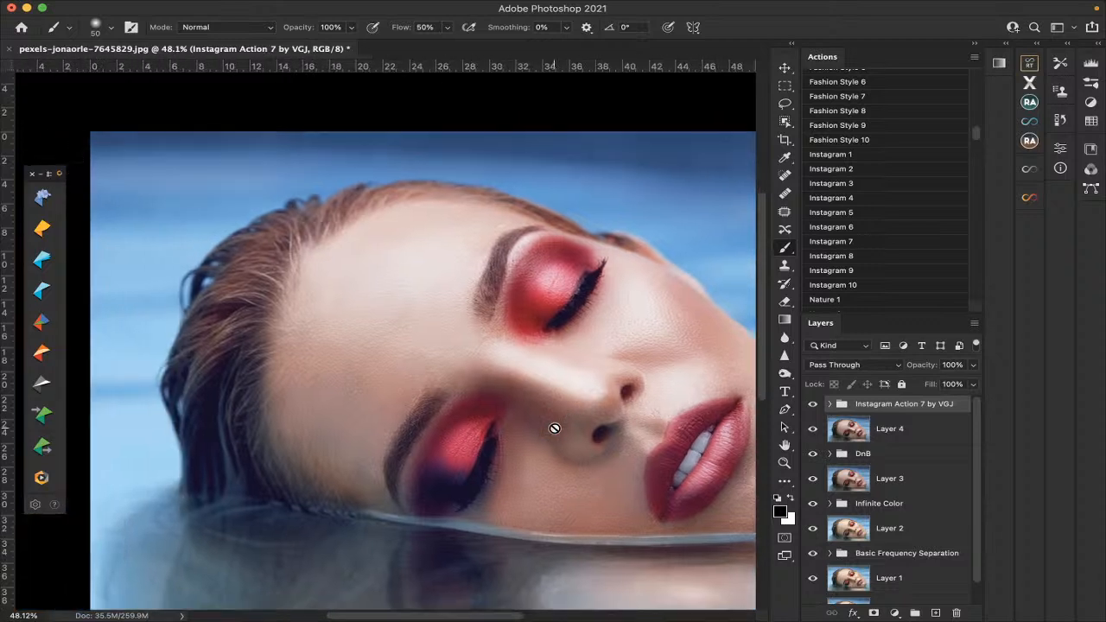
scroll(555, 428, right, 4)
scroll(555, 427, left, 3)
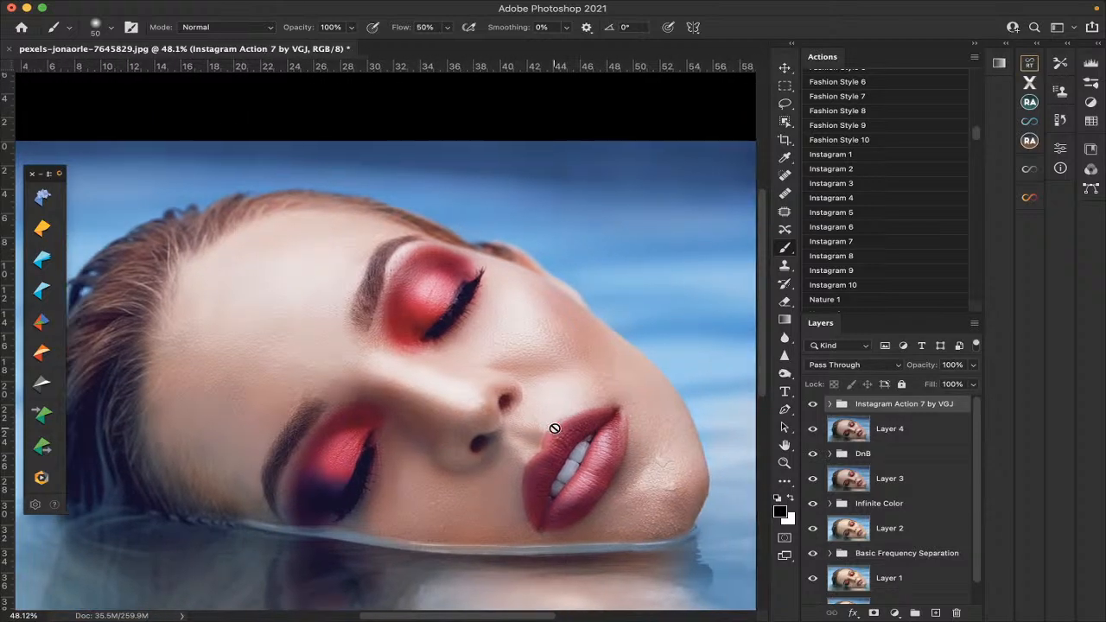
scroll(555, 428, down, 3)
scroll(555, 428, up, 3)
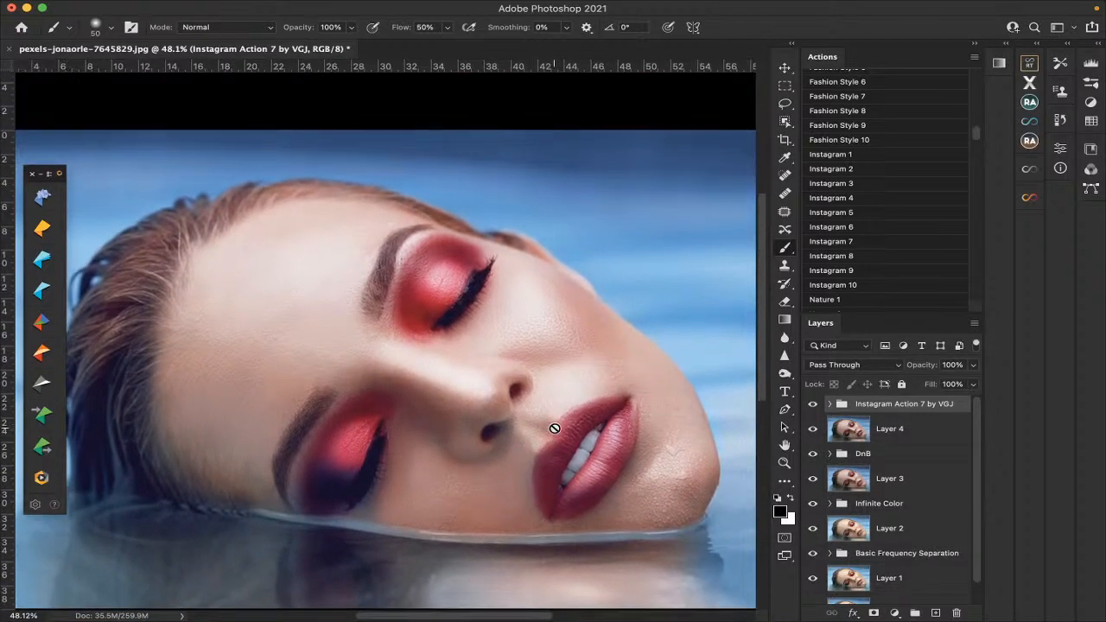
Reduce the opacity of the Instagram Action 7 group to 50%.
click(972, 367)
drag(972, 383, 937, 382)
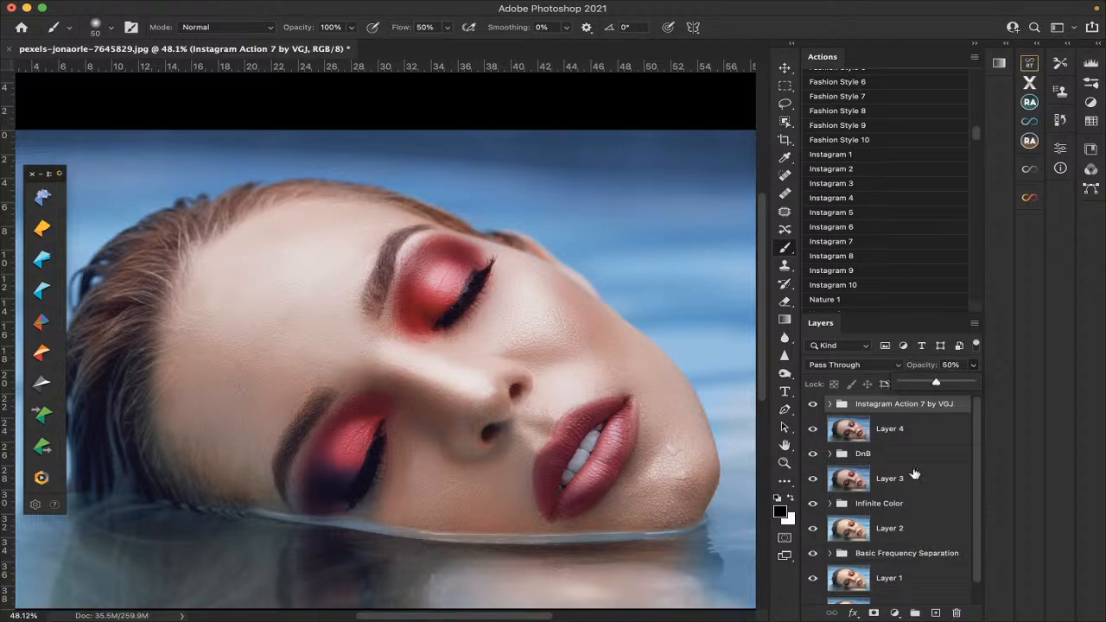
scroll(914, 475, down, 1)
scroll(914, 474, up, 1)
Isolate the Background layer to compare the original photo with the finished retouch, and restore the visibility of all layers.
scroll(914, 475, down, 1)
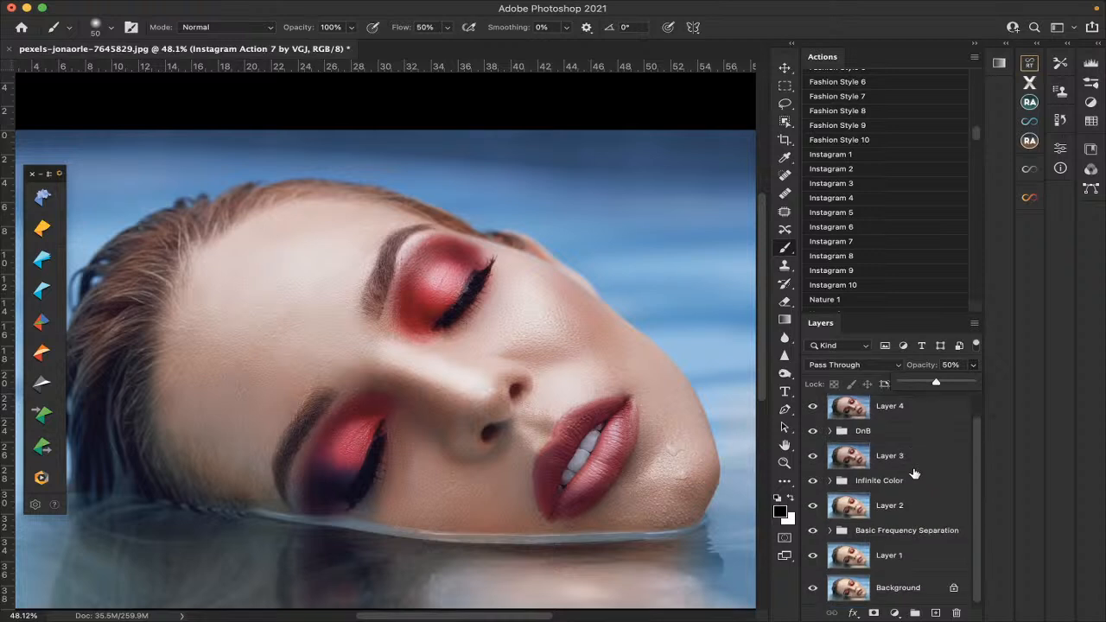
alt+click(812, 590)
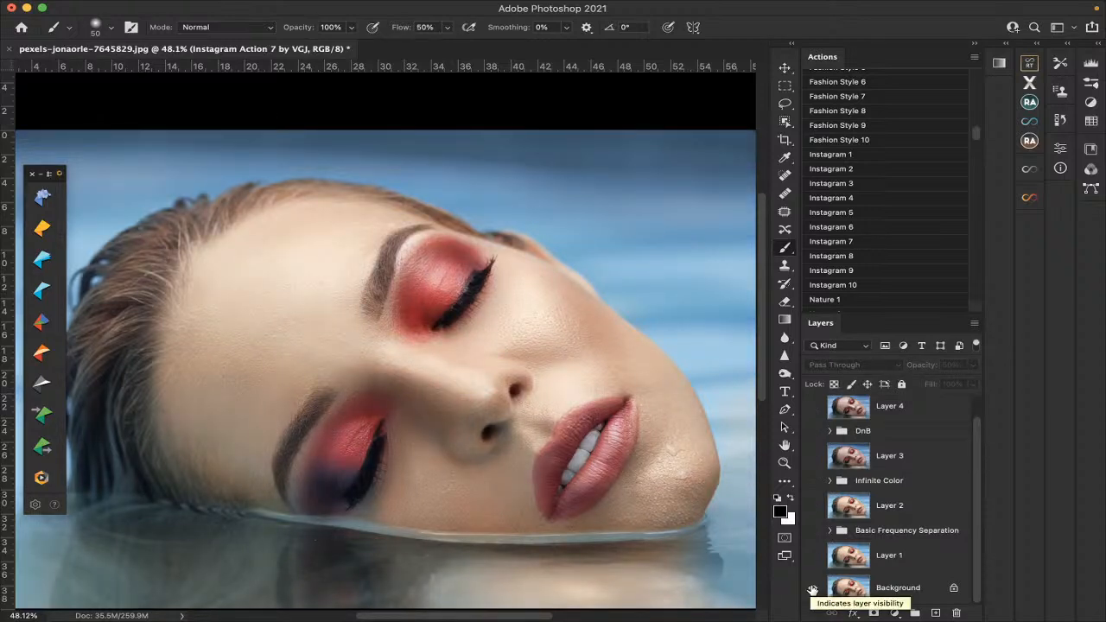
alt+click(812, 589)
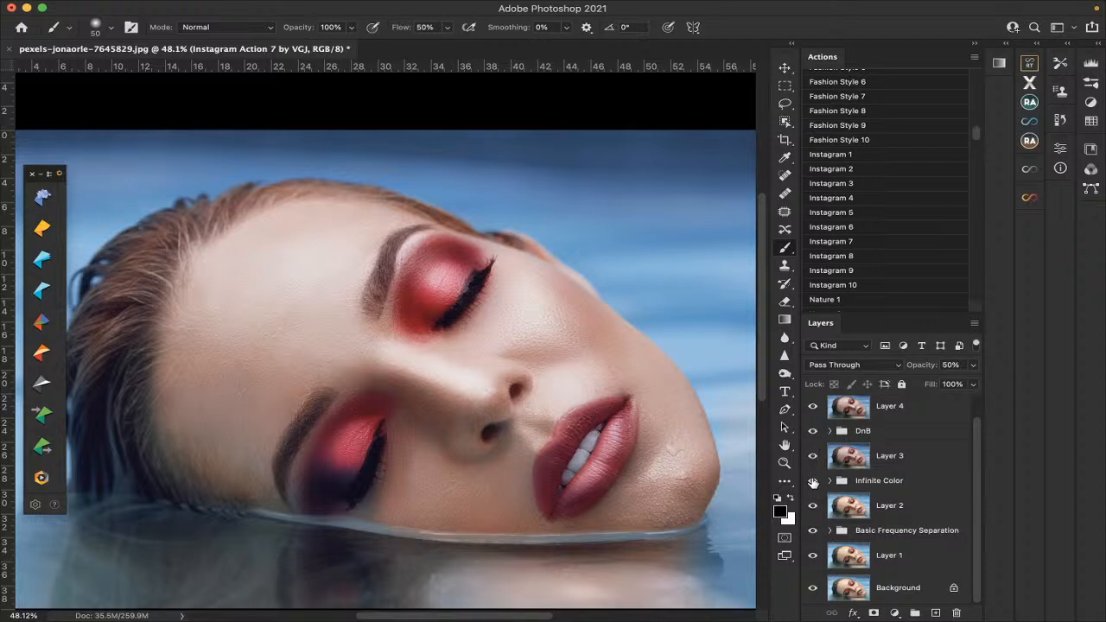
click(812, 480)
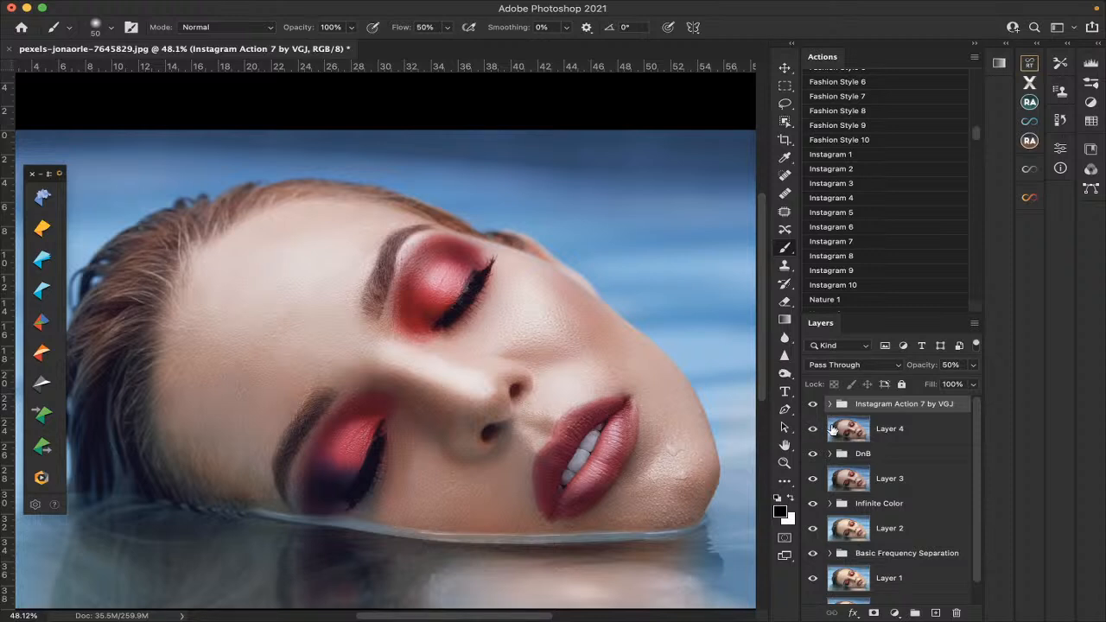
scroll(894, 457, down, 1)
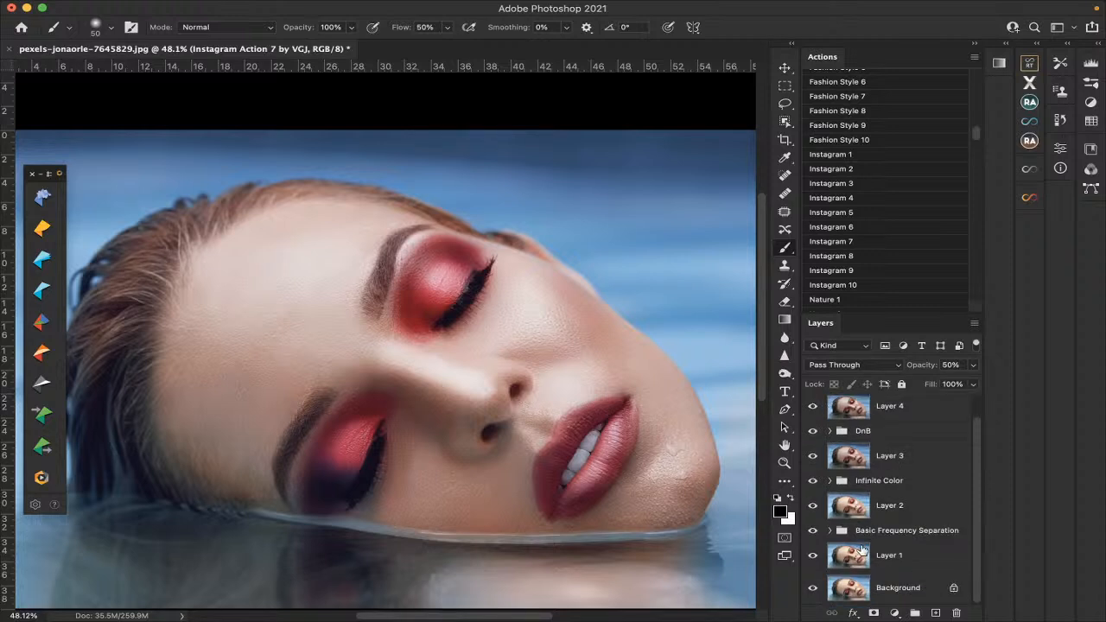
scroll(862, 550, up, 1)
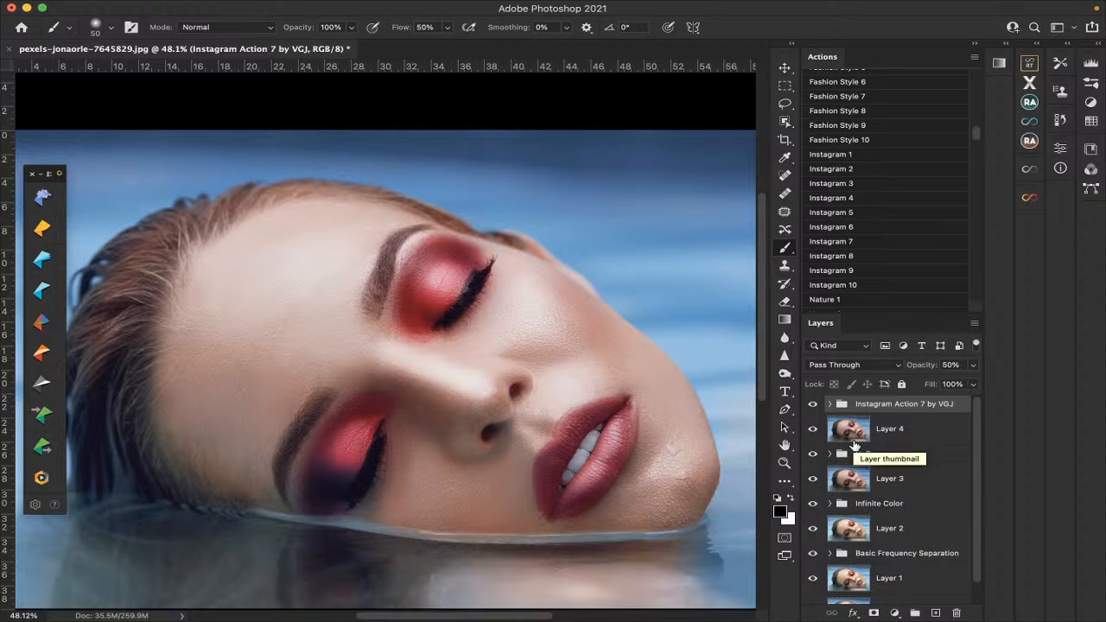
scroll(855, 445, down, 1)
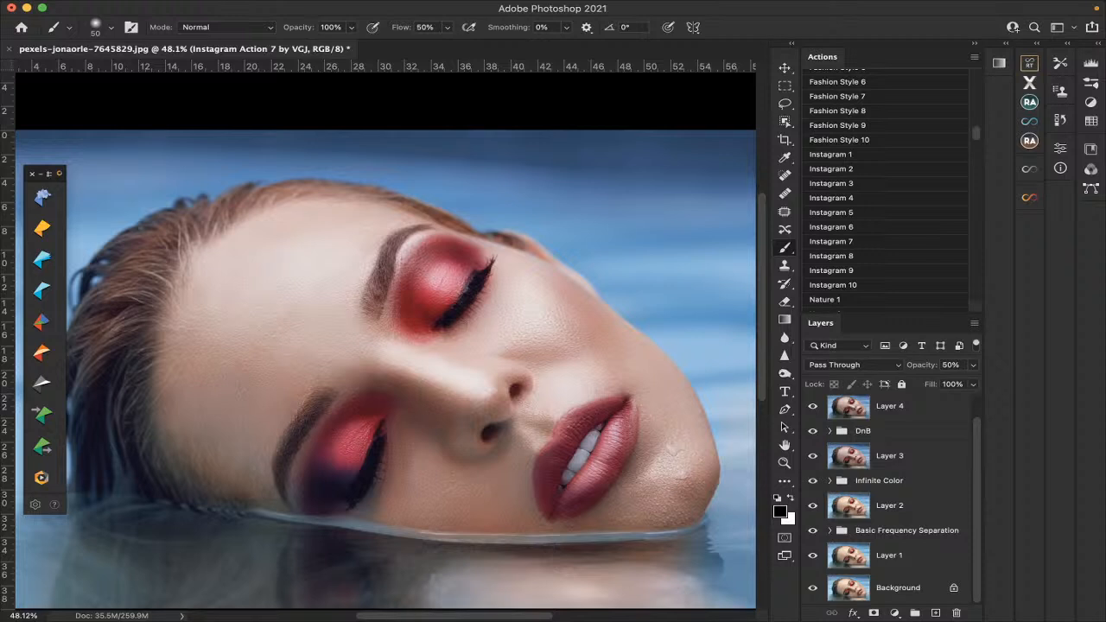
key(super+Tab)
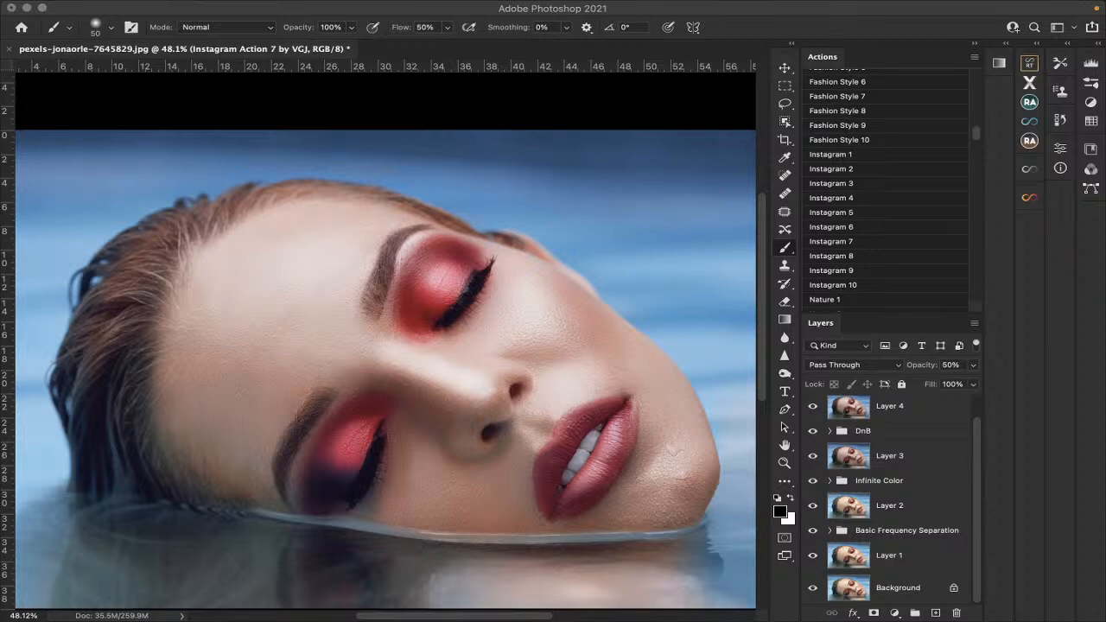